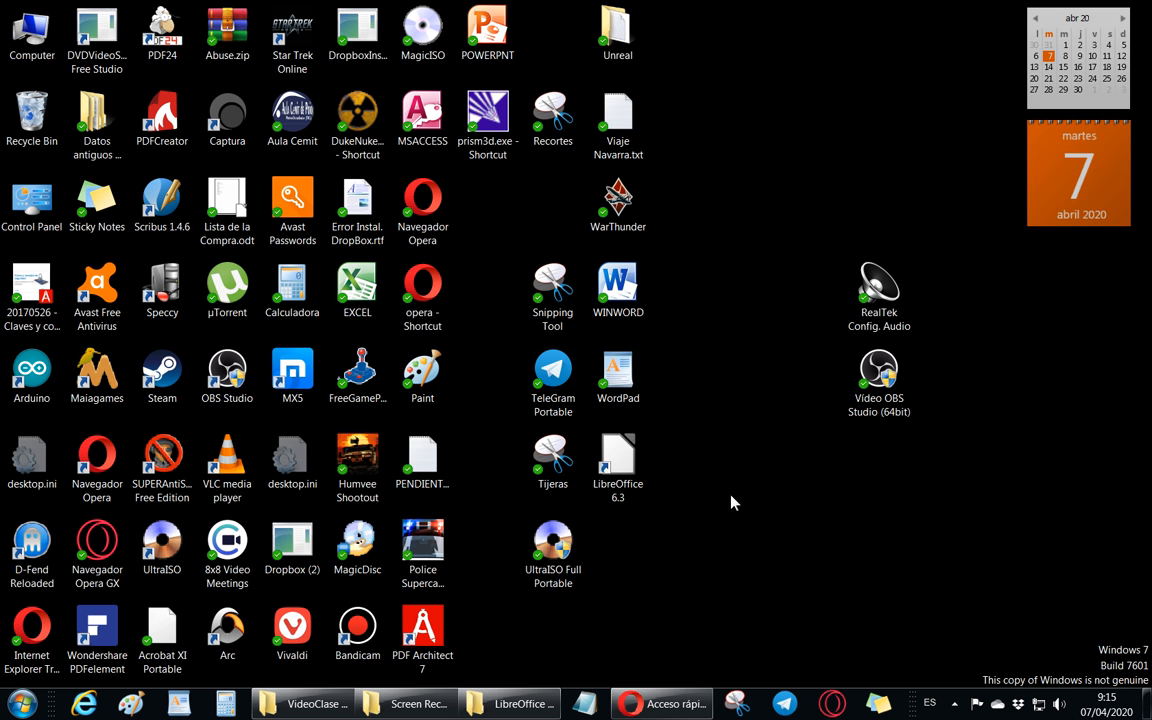
Step: Look through the LibreOffice 6.3 programs installed on the computer, such as Writer, Calc and Impress, and dismiss the program list
{"action": "left_click", "coordinate": [618, 462]}
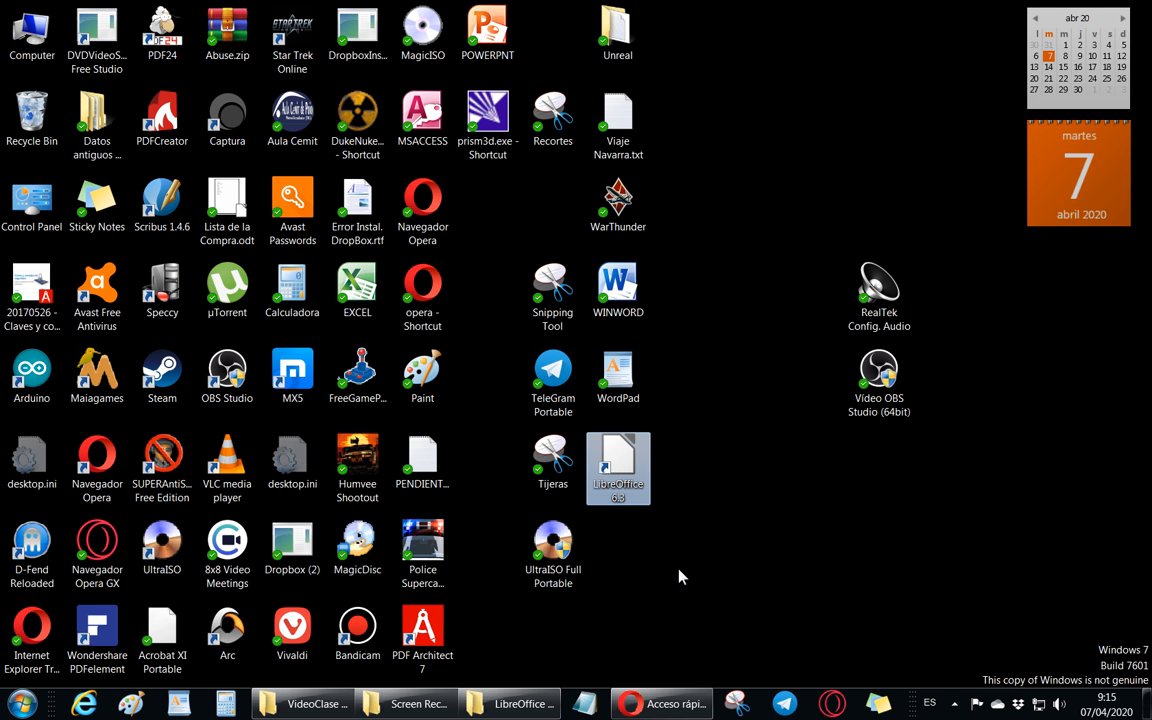
{"action": "left_click", "coordinate": [22, 705]}
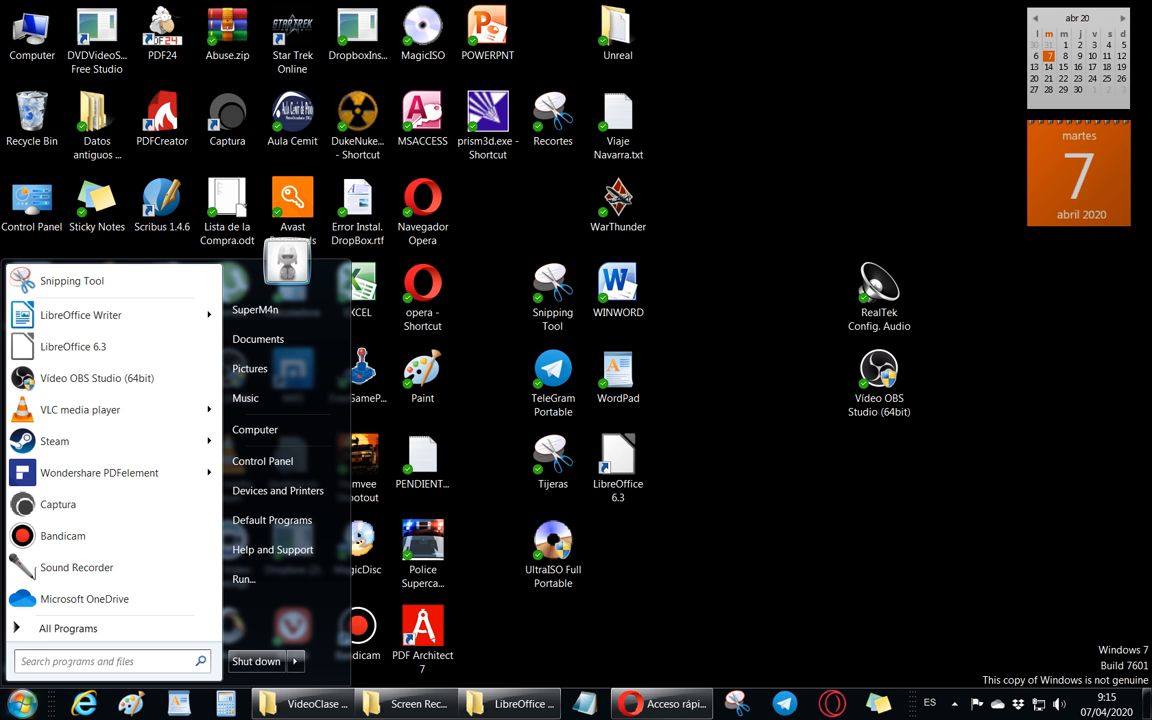
{"action": "left_click", "coordinate": [117, 636]}
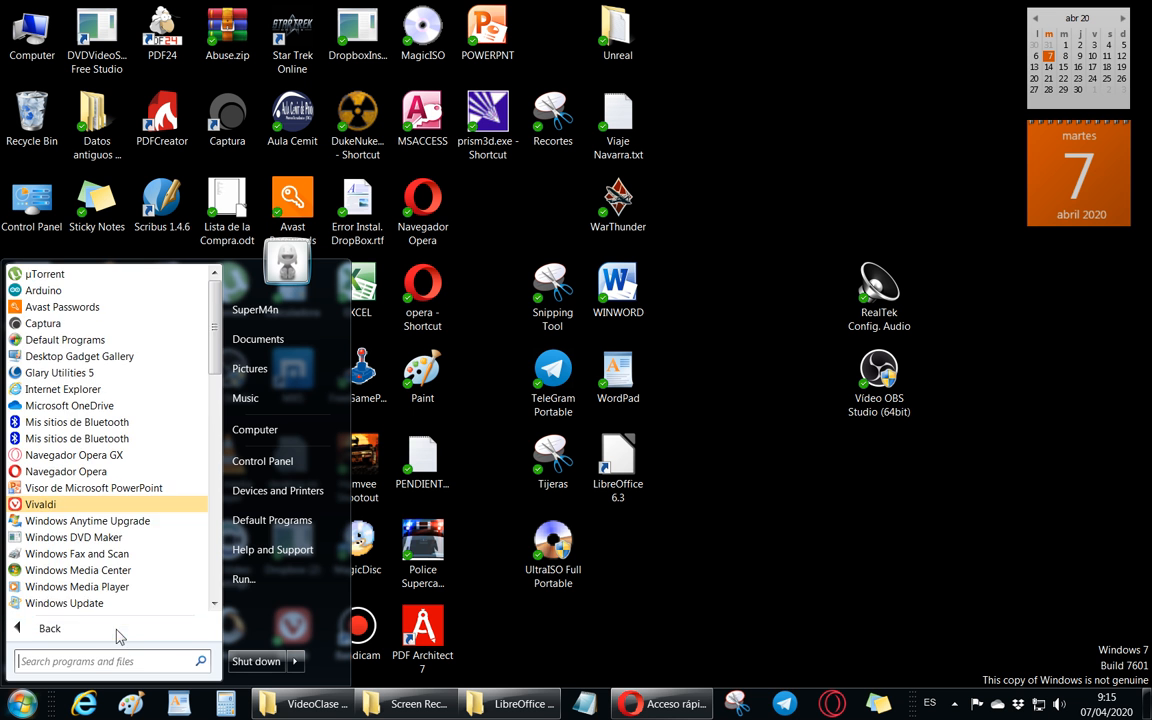
{"action": "scroll", "coordinate": [146, 537], "scroll_direction": "down", "scroll_amount": 3}
{"action": "scroll", "coordinate": [140, 537], "scroll_direction": "down", "scroll_amount": 7}
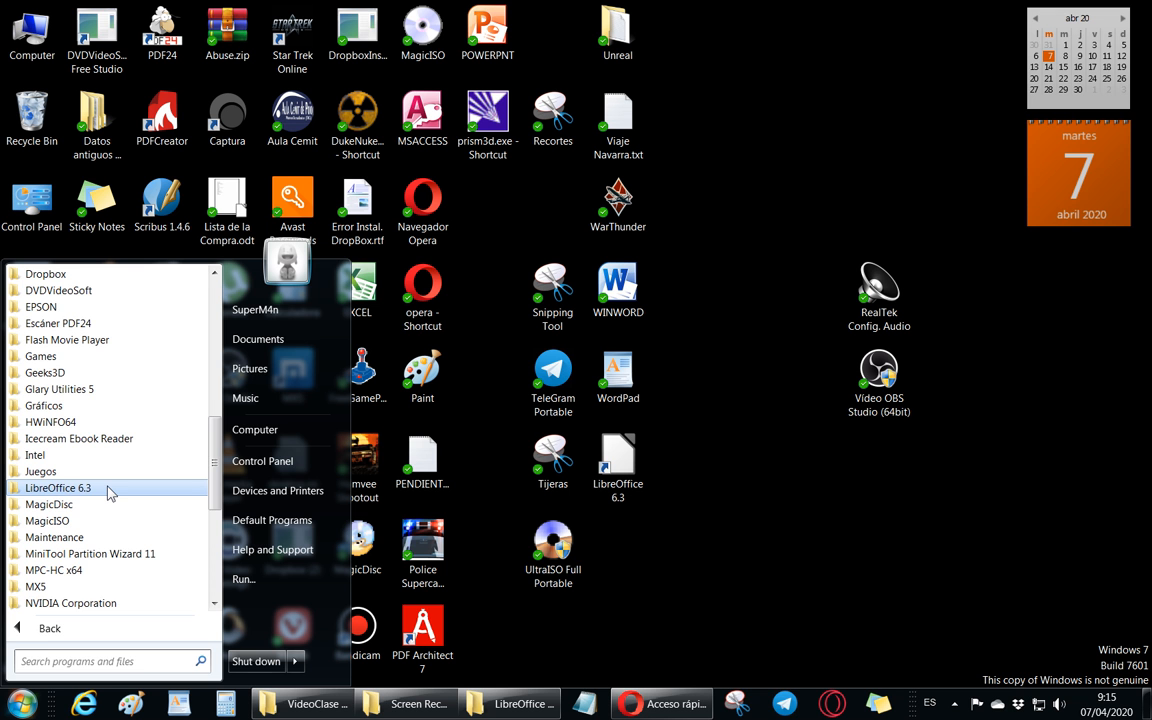
{"action": "left_click", "coordinate": [110, 490]}
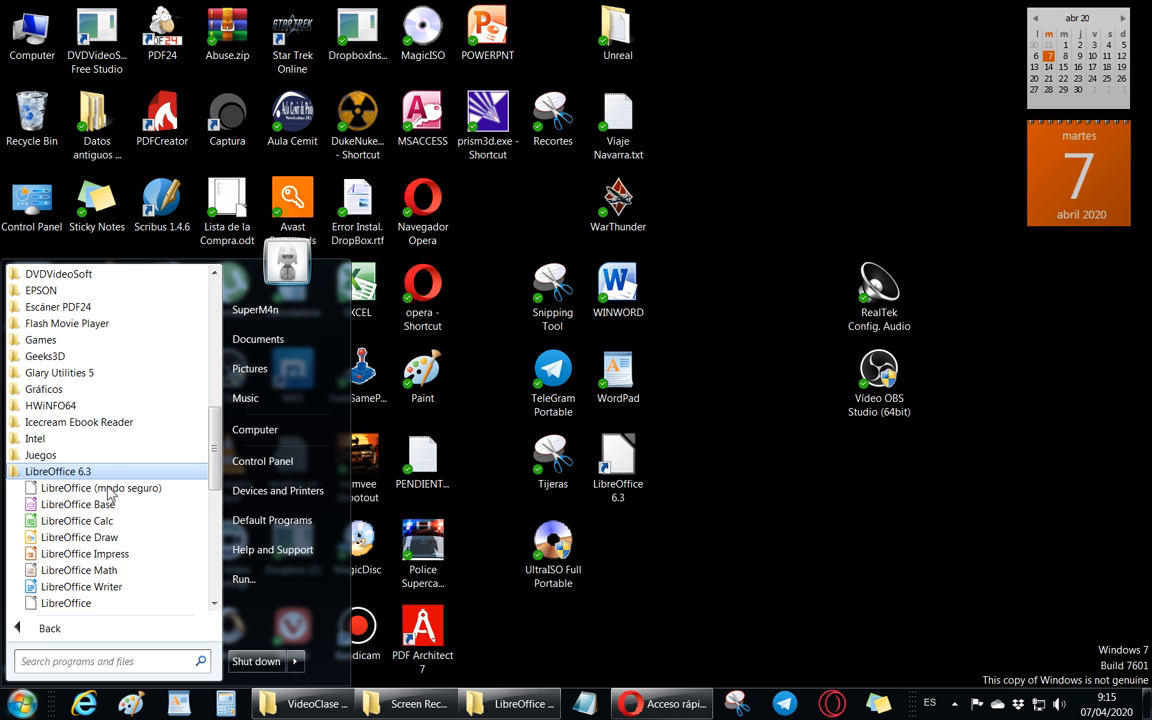
{"action": "scroll", "coordinate": [110, 494], "scroll_direction": "down", "scroll_amount": 1}
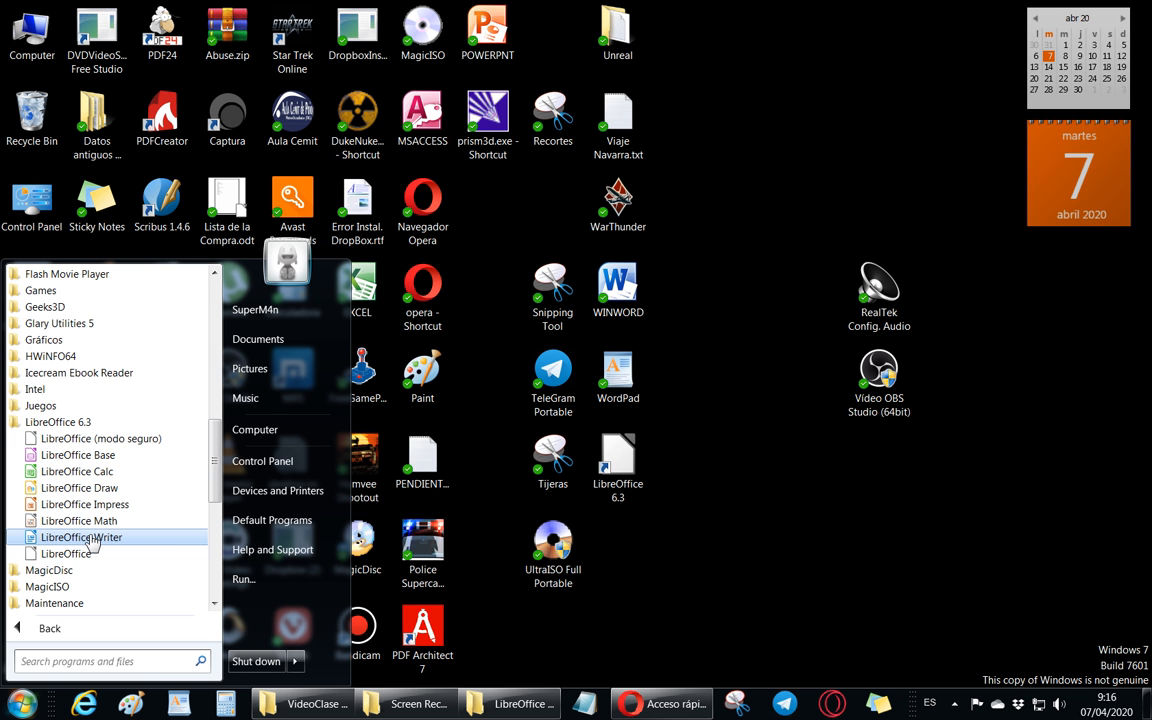
{"action": "left_click", "coordinate": [13, 706]}
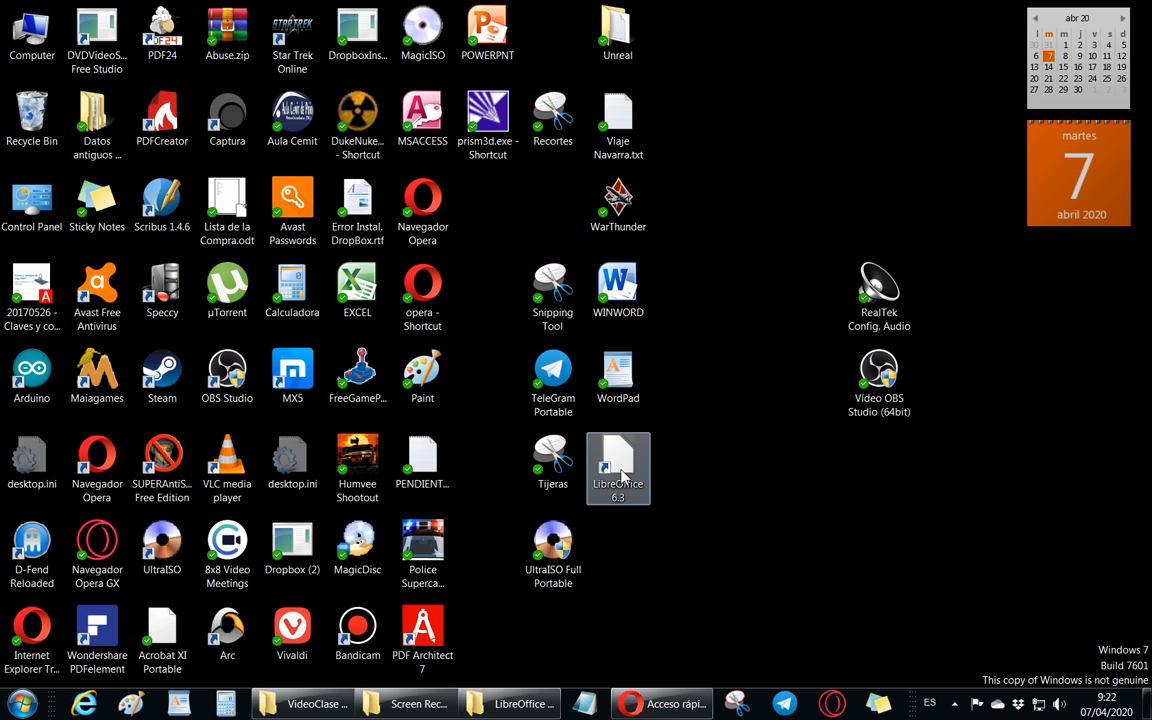
Step: Launch LibreOffice 6.3 from its desktop shortcut and view the options available for the recent files list
{"action": "left_click", "coordinate": [621, 476]}
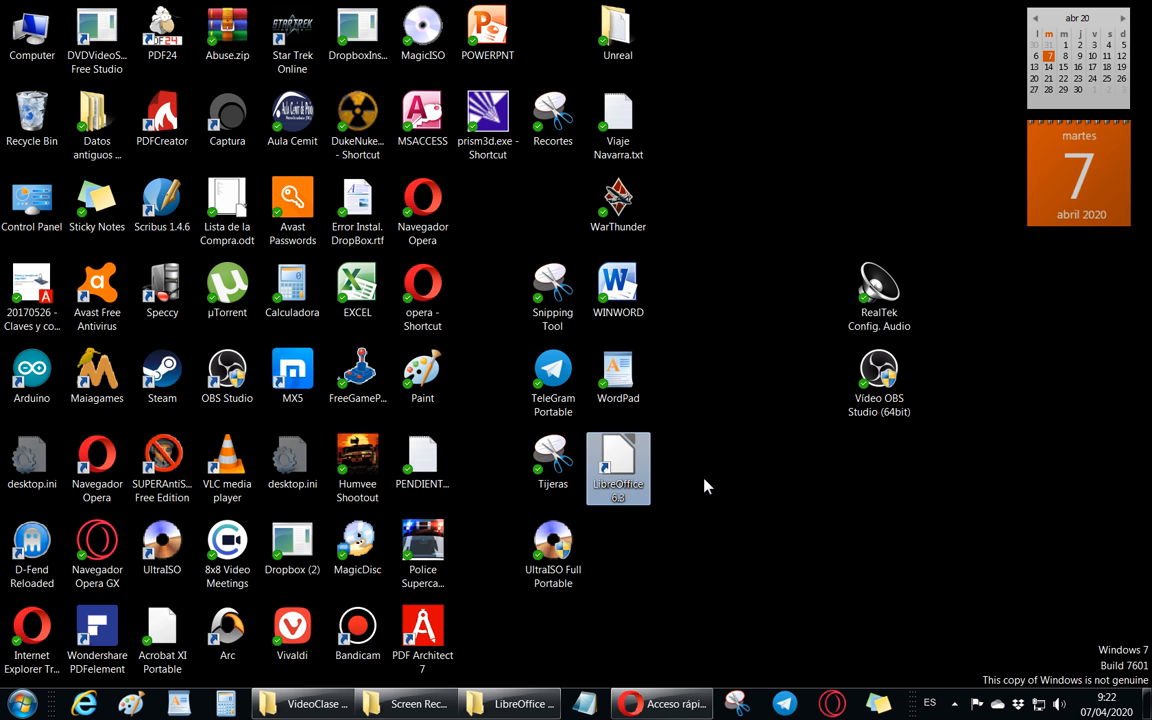
{"action": "key", "text": "Return"}
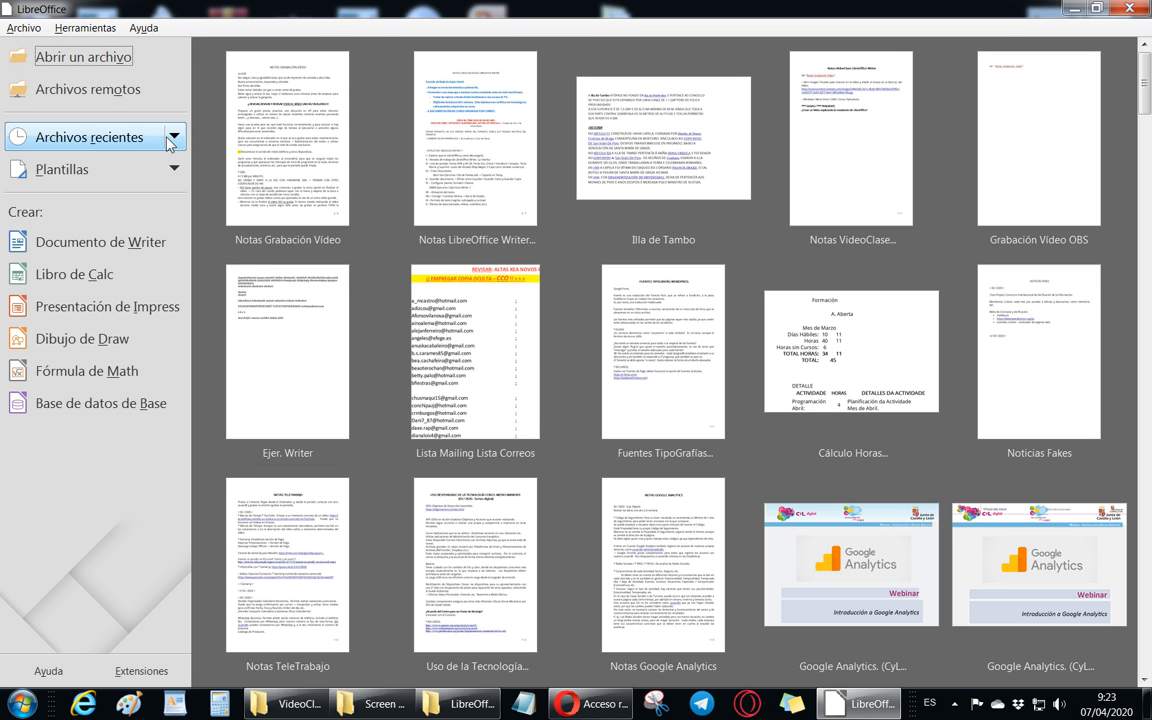
{"action": "left_click", "coordinate": [174, 137]}
{"action": "left_click", "coordinate": [175, 139]}
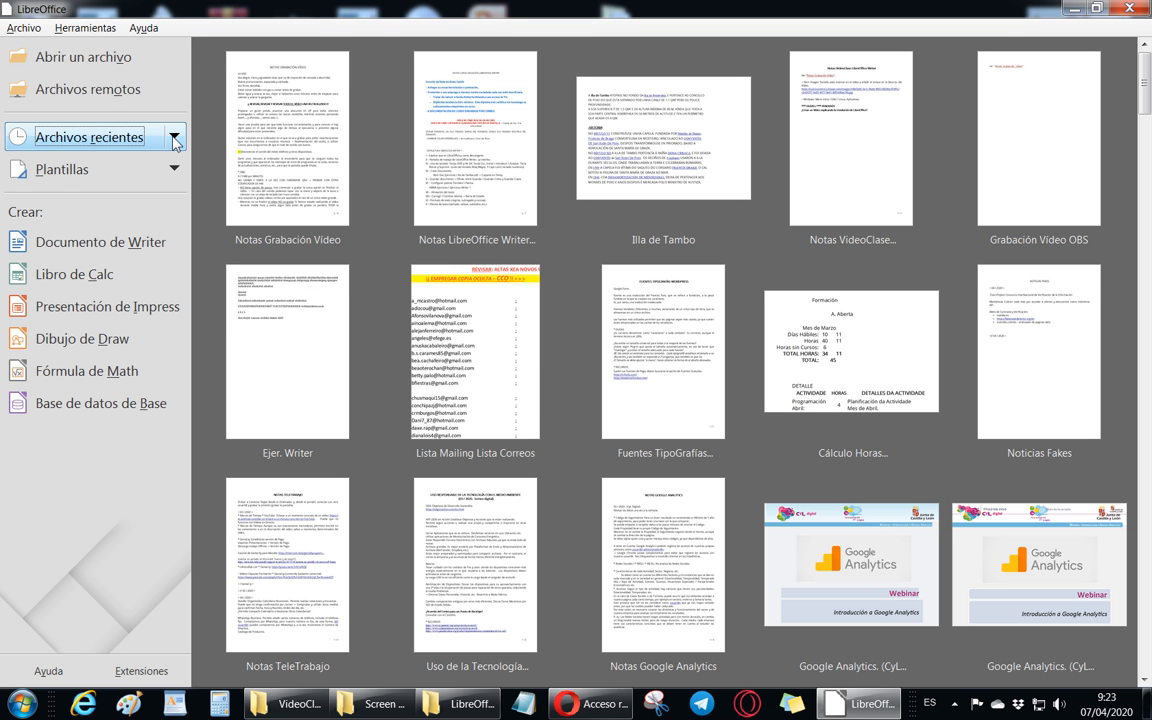
{"action": "left_click", "coordinate": [176, 139]}
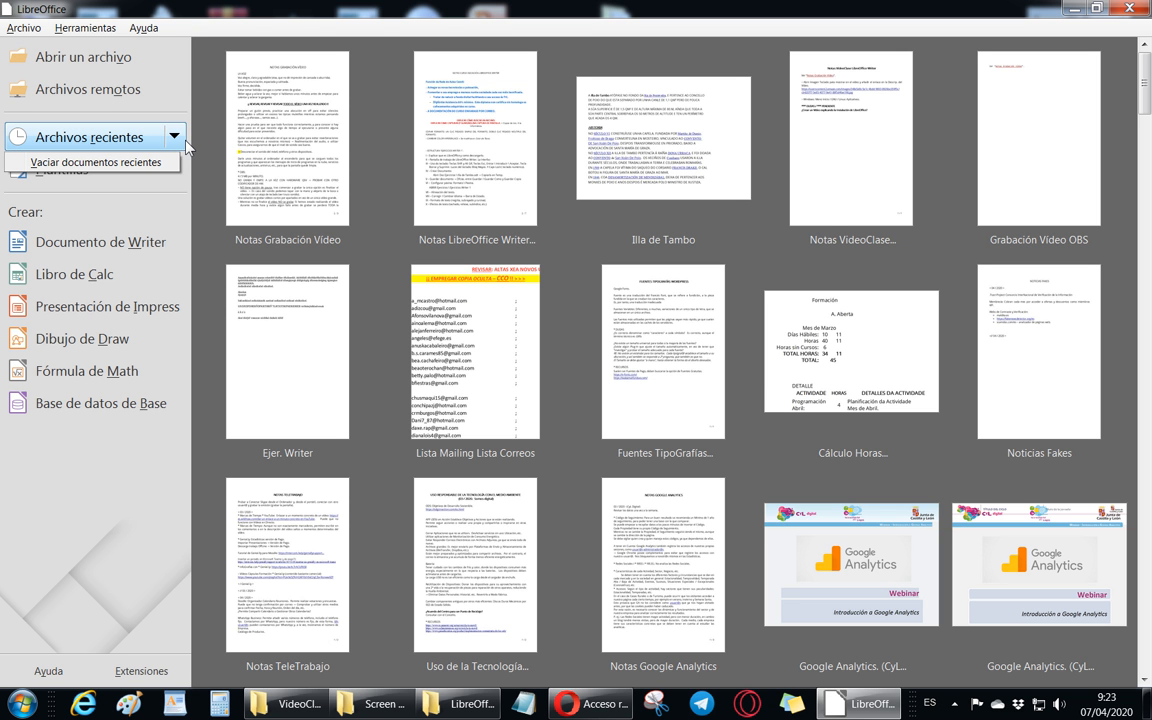
{"action": "left_click", "coordinate": [196, 140]}
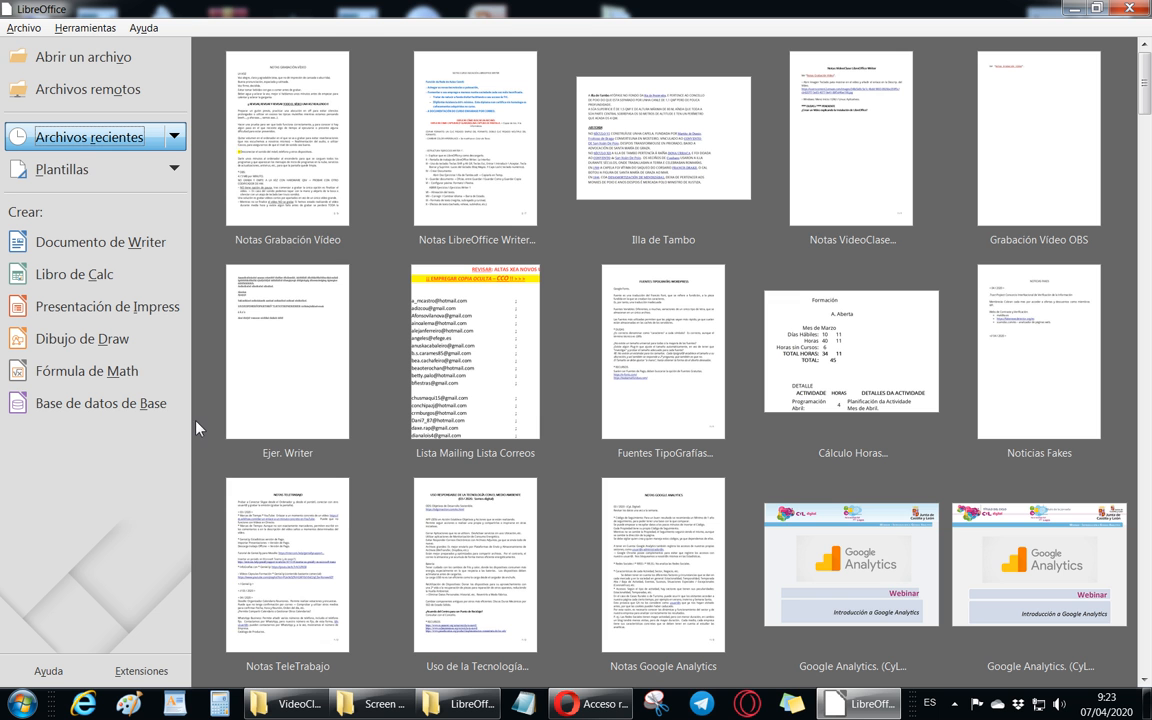
Step: Start opening an existing file and browse to the Documents library
{"action": "left_click", "coordinate": [107, 60]}
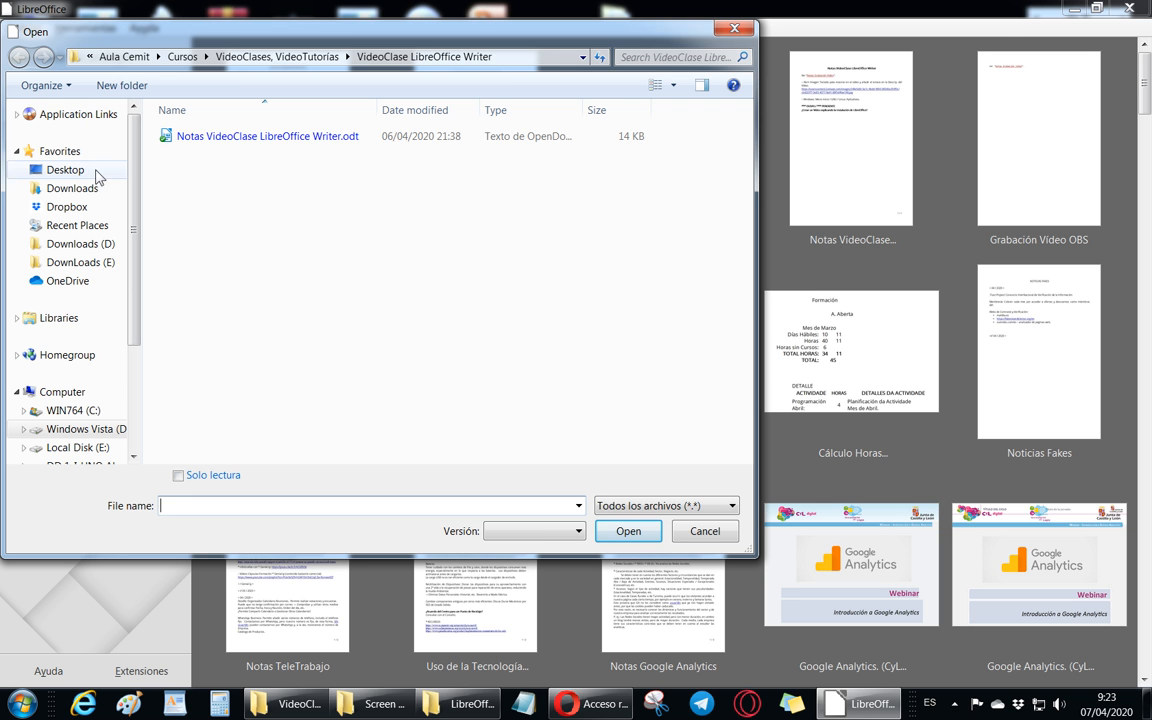
{"action": "left_click", "coordinate": [58, 316]}
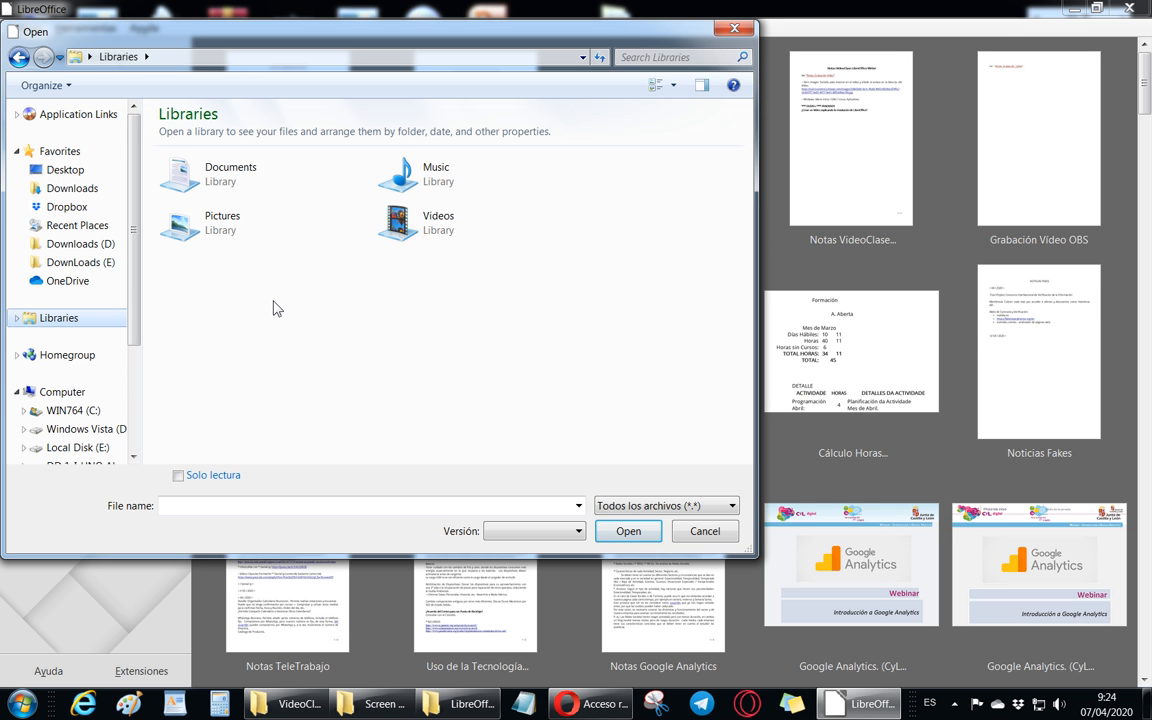
{"action": "left_click", "coordinate": [228, 167]}
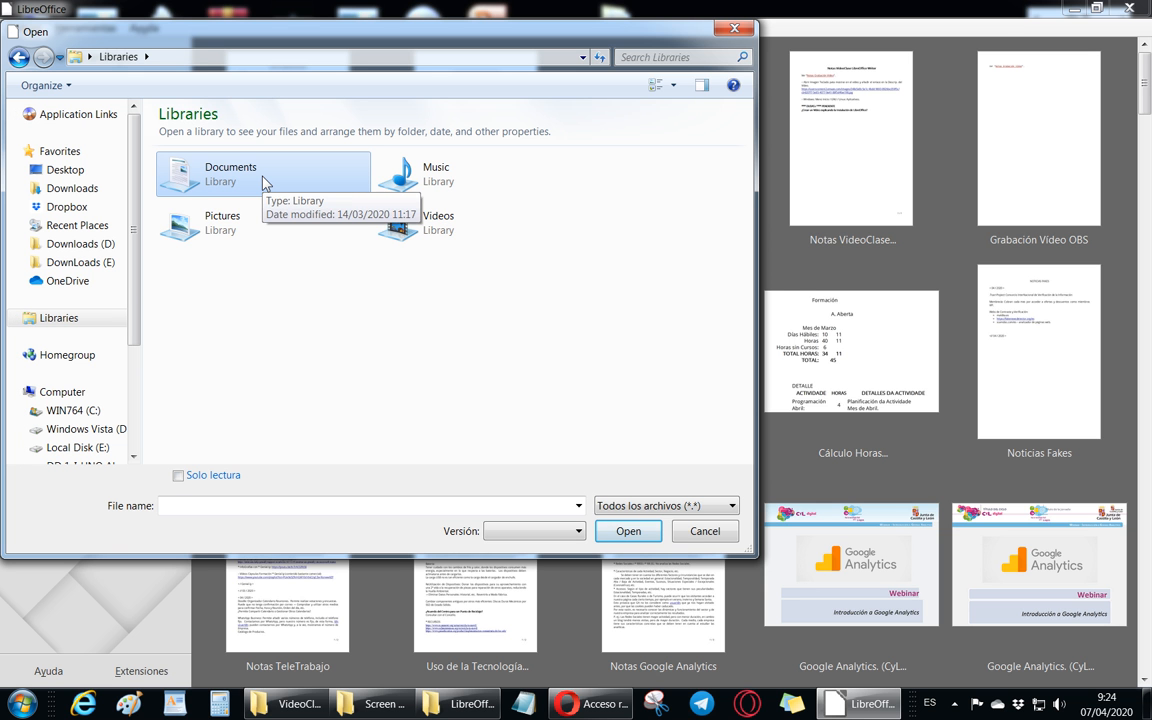
{"action": "double_click", "coordinate": [263, 180]}
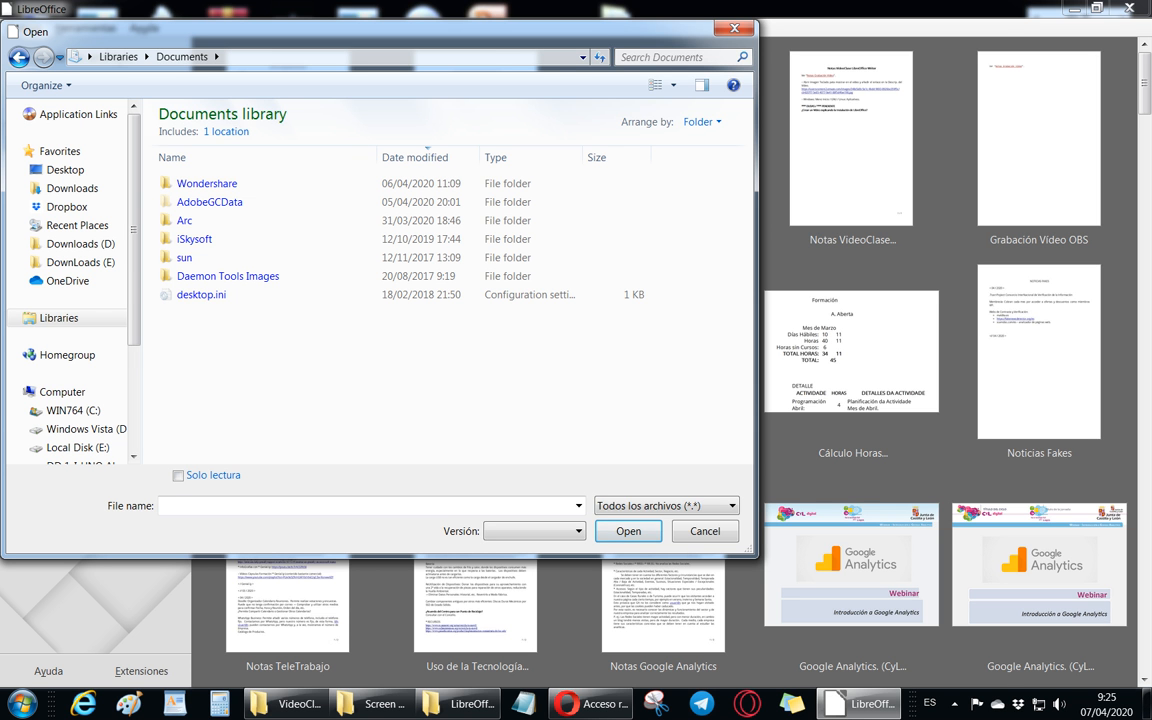
Step: Search the Documents library for "ejer" and clear the search
{"action": "left_click", "coordinate": [707, 55]}
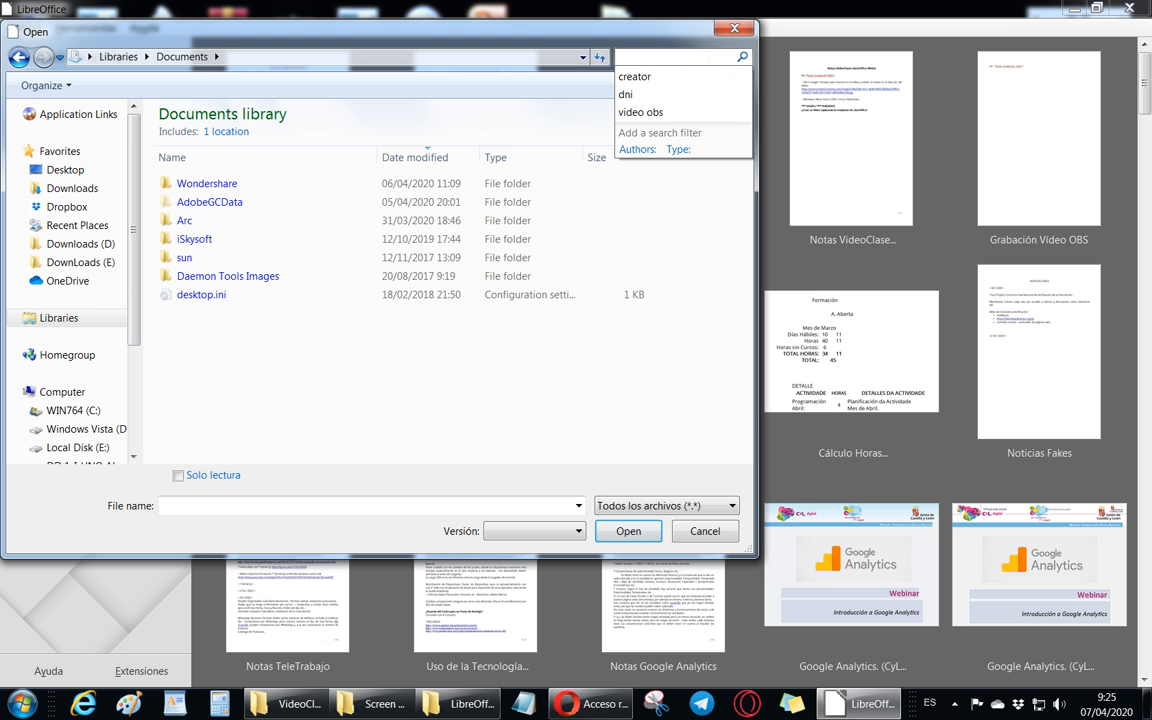
{"action": "type", "text": "ejer"}
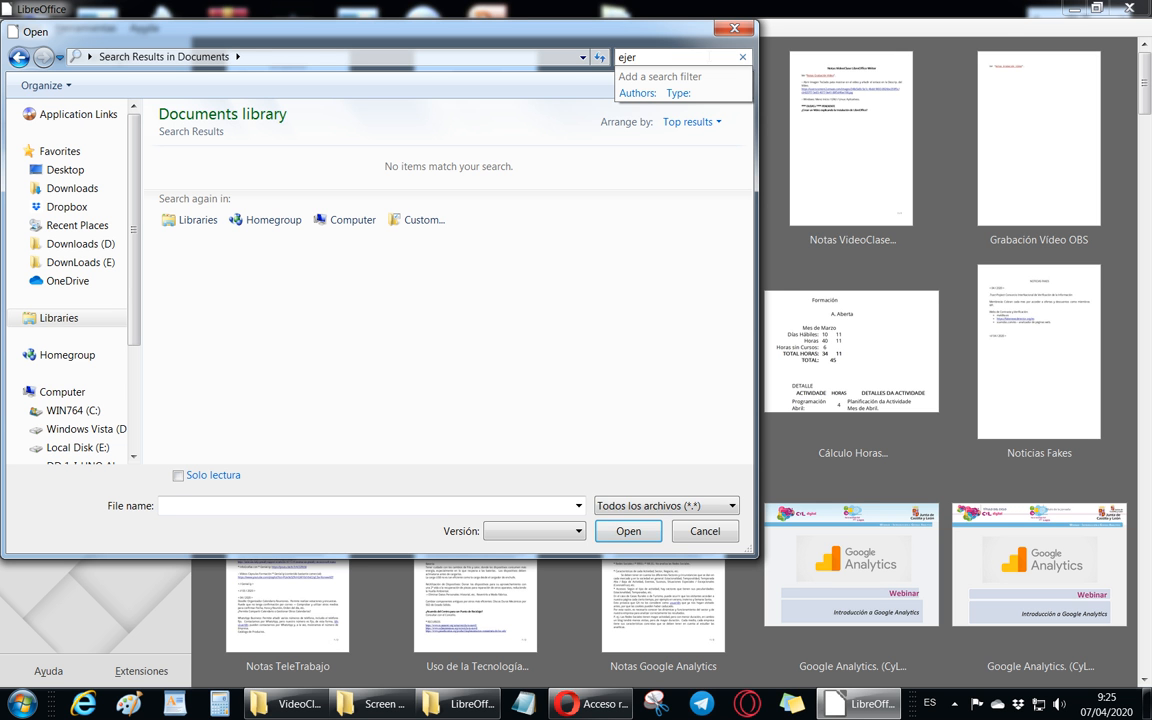
{"action": "type", "text": "cicio"}
{"action": "key", "text": "BackSpace"}
{"action": "key", "text": "BackSpace"}
{"action": "key", "text": "BackSpace"}
{"action": "key", "text": "BackSpace"}
{"action": "key", "text": "BackSpace"}
{"action": "key", "text": "Return"}
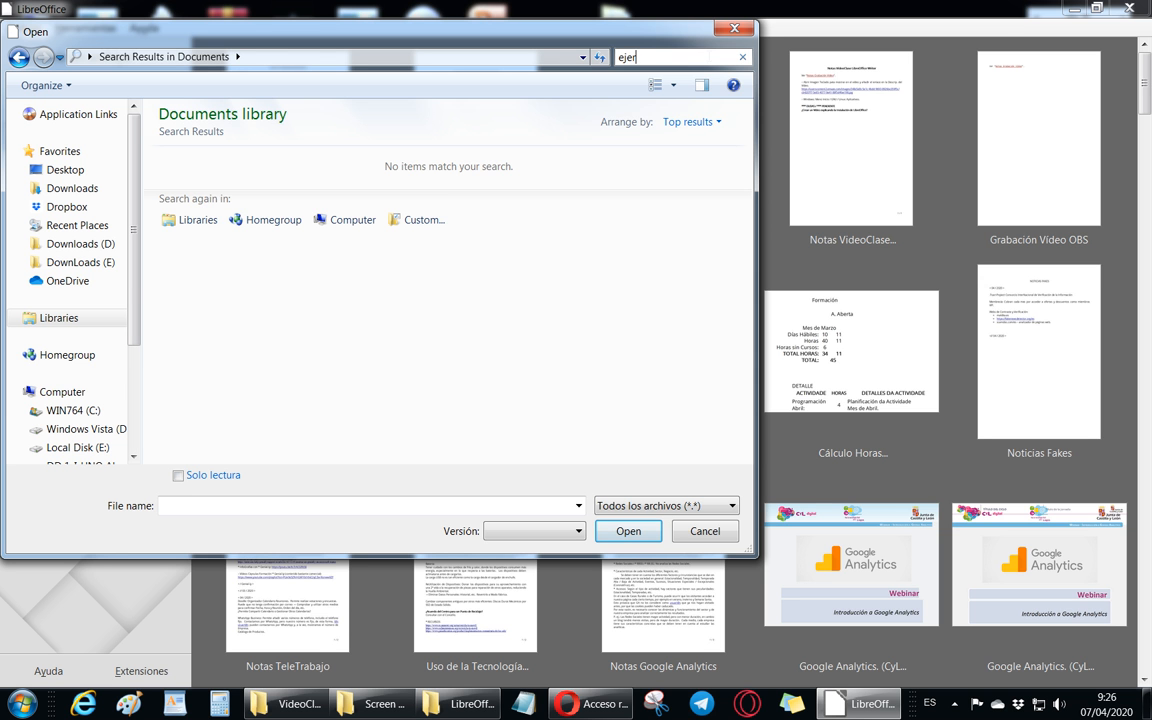
{"action": "key", "text": "BackSpace"}
{"action": "key", "text": "BackSpace"}
{"action": "key", "text": "BackSpace"}
{"action": "key", "text": "BackSpace"}
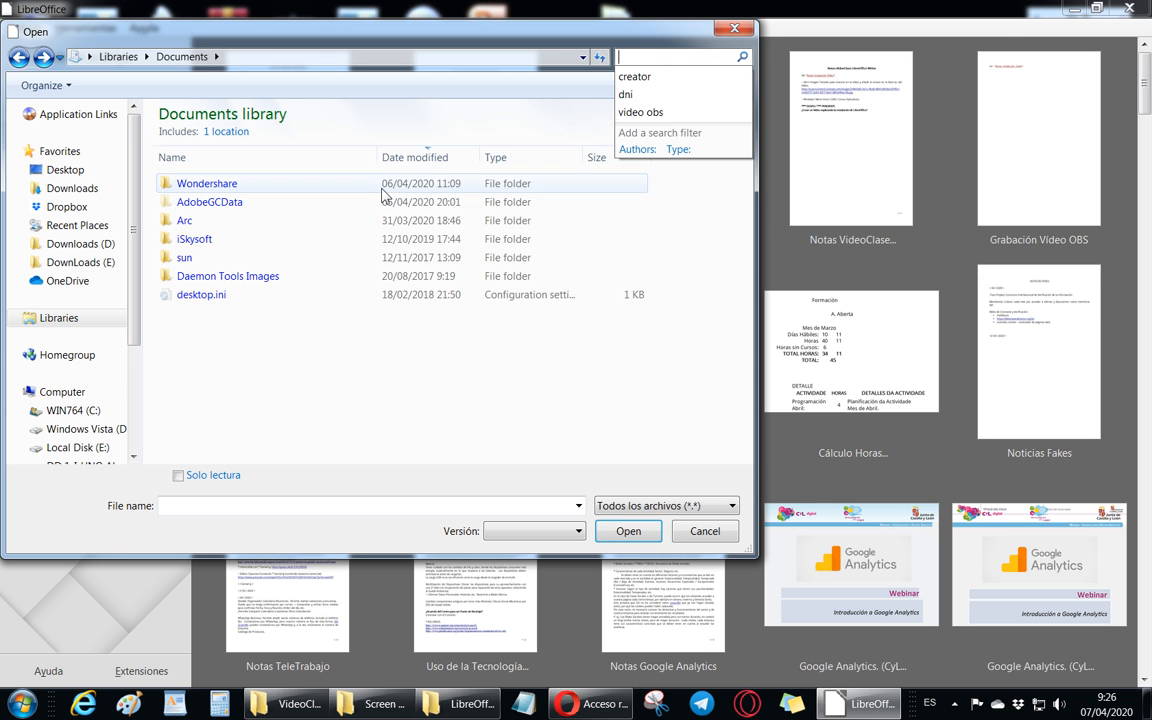
Step: View the computer's drives as a search location and close the file-opening dialog without choosing a file
{"action": "left_click", "coordinate": [72, 393]}
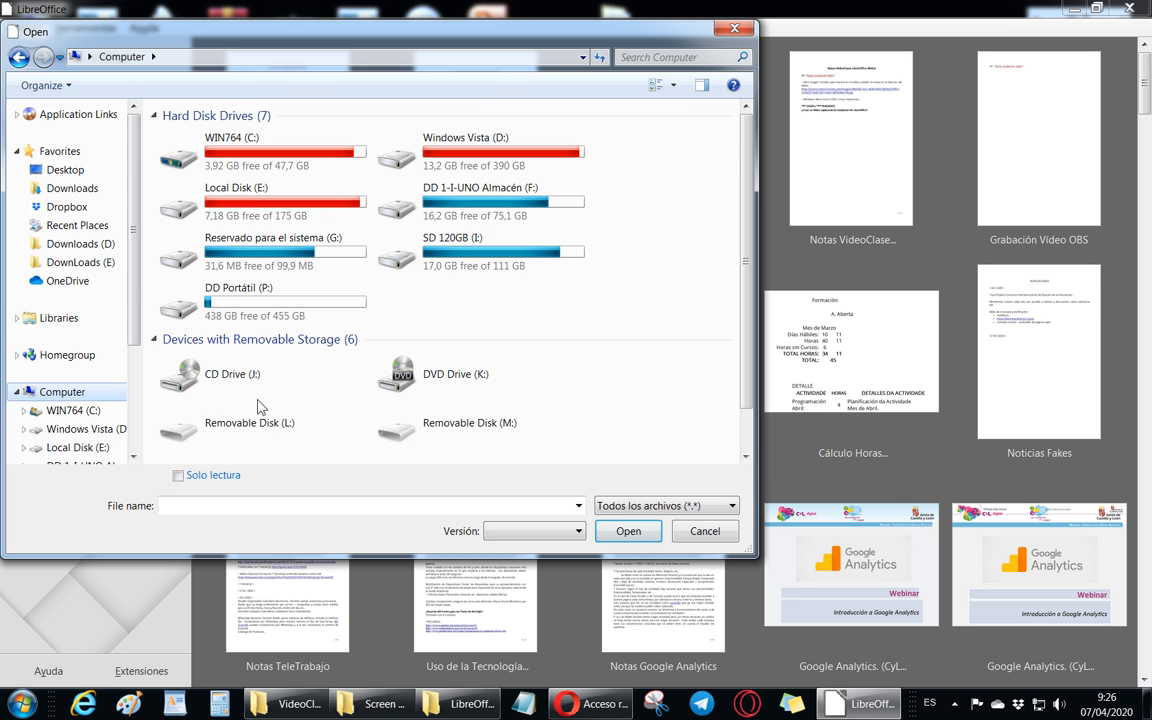
{"action": "left_click", "coordinate": [656, 56]}
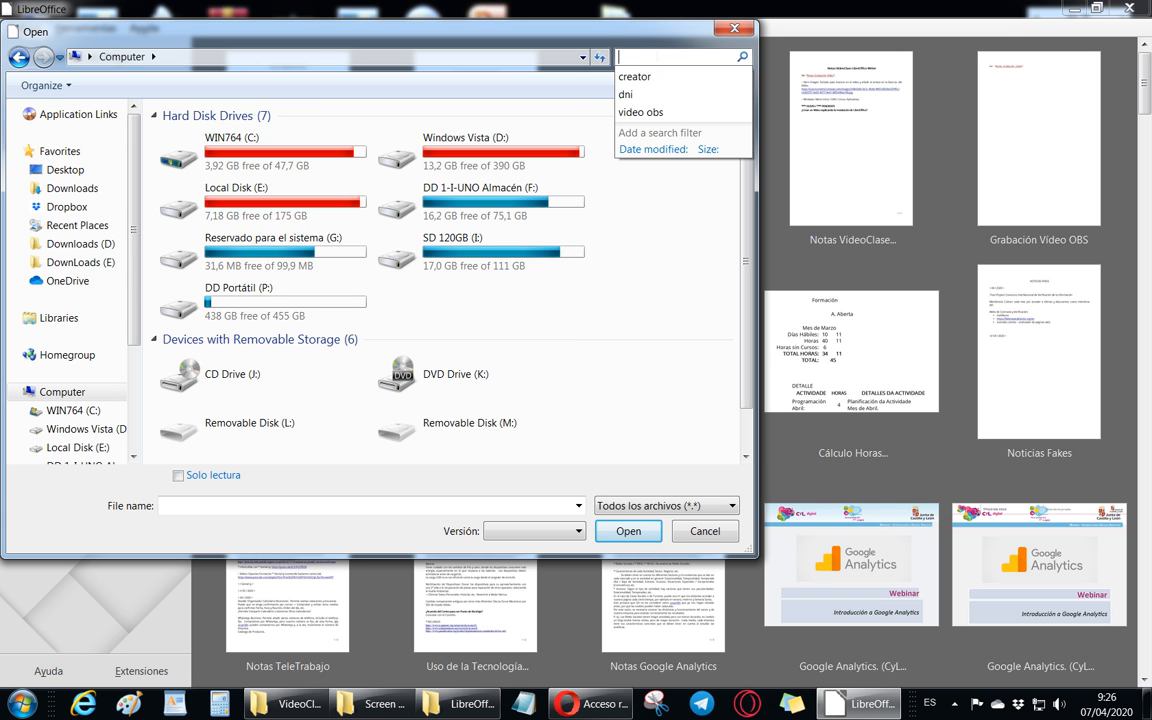
{"action": "key", "text": "Escape"}
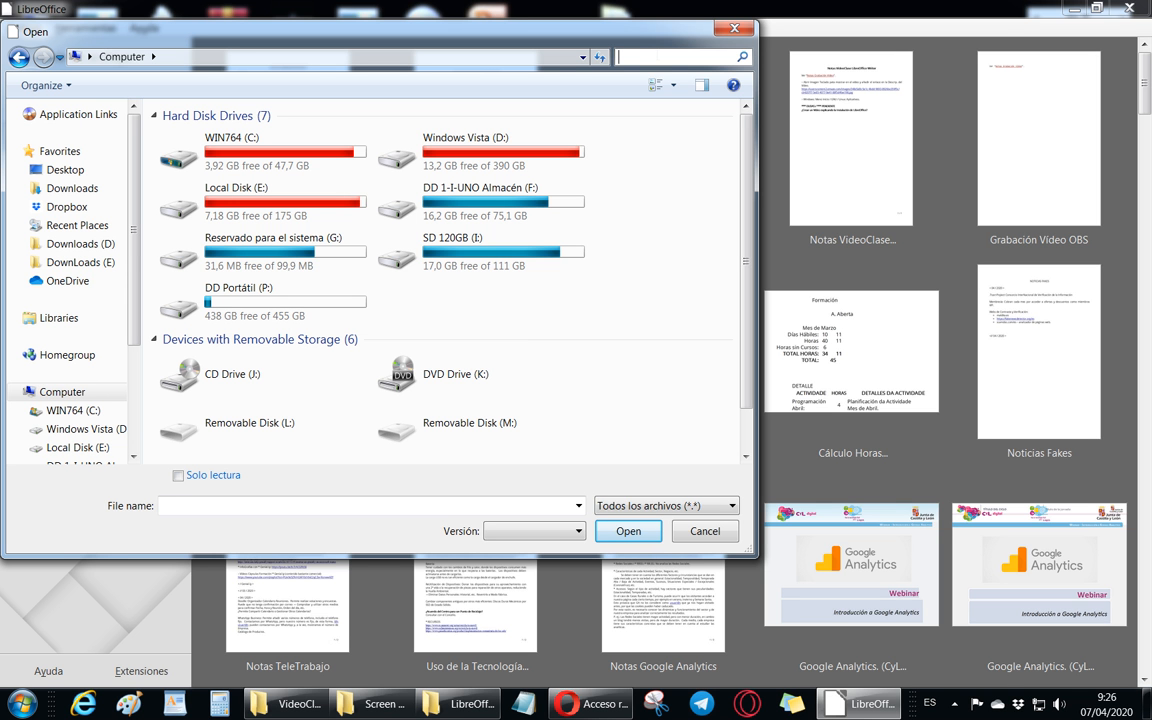
{"action": "left_click", "coordinate": [729, 25]}
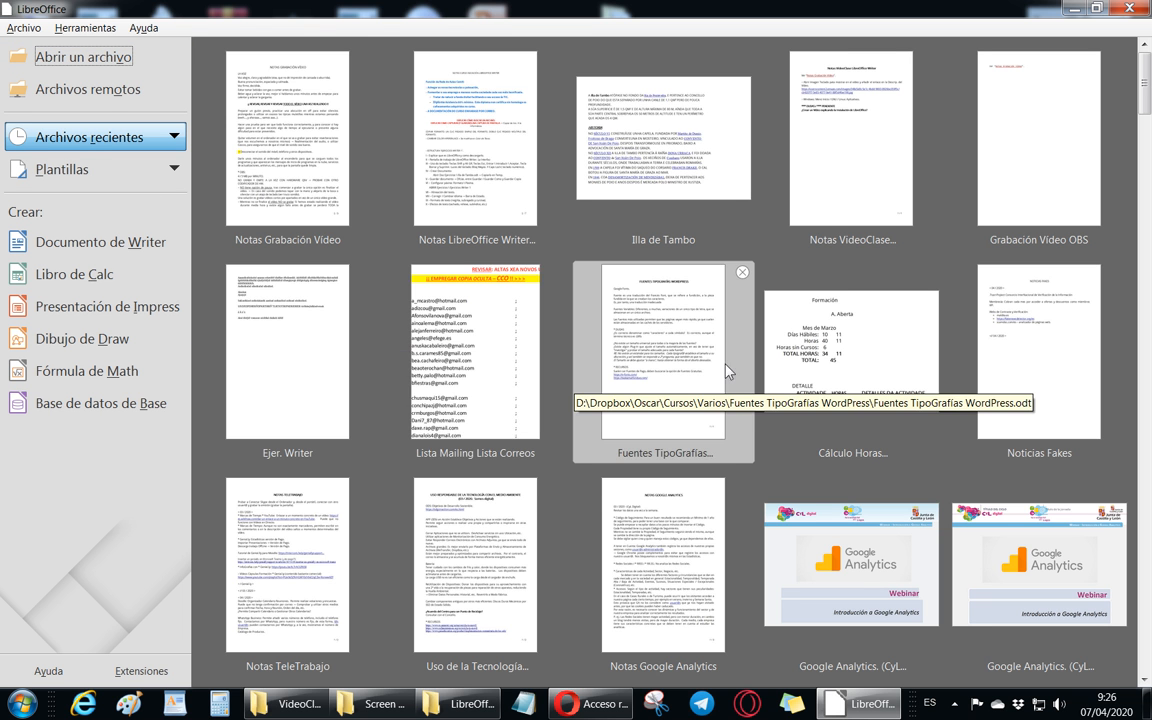
Step: Open the recent document Ejer. Writer and, from within it, the recent document Illa de Tambo.odt
{"action": "left_click", "coordinate": [302, 349]}
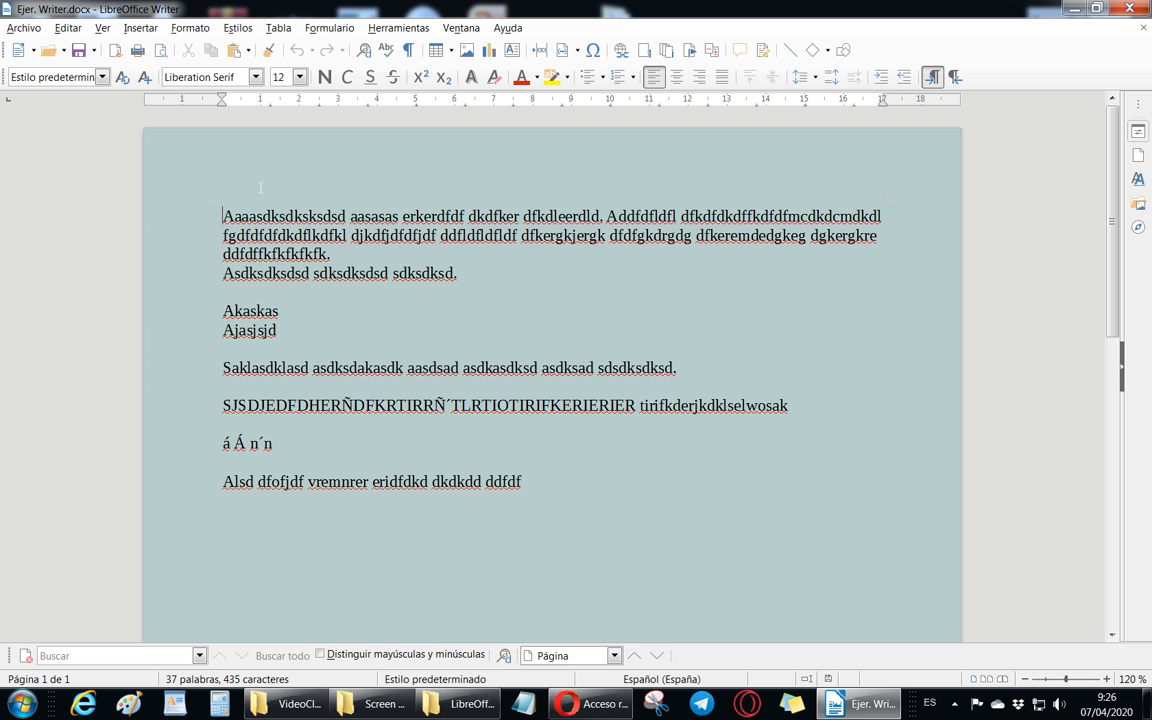
{"action": "left_click", "coordinate": [22, 30]}
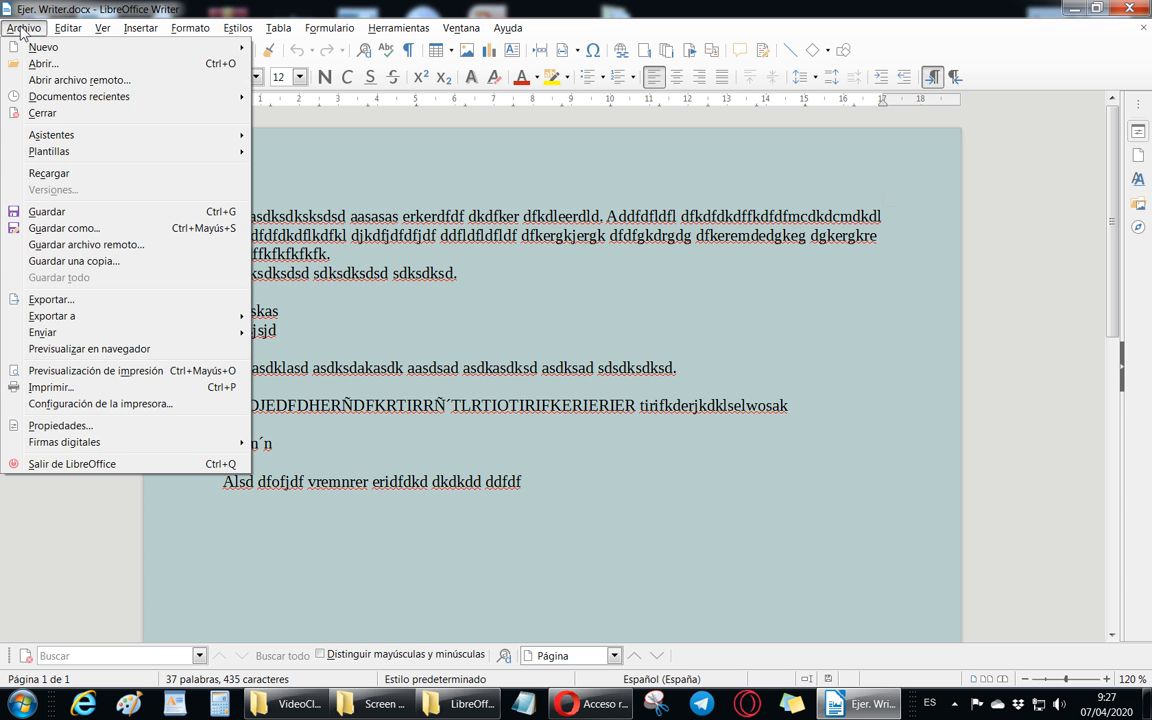
{"action": "mouse_move", "coordinate": [45, 58]}
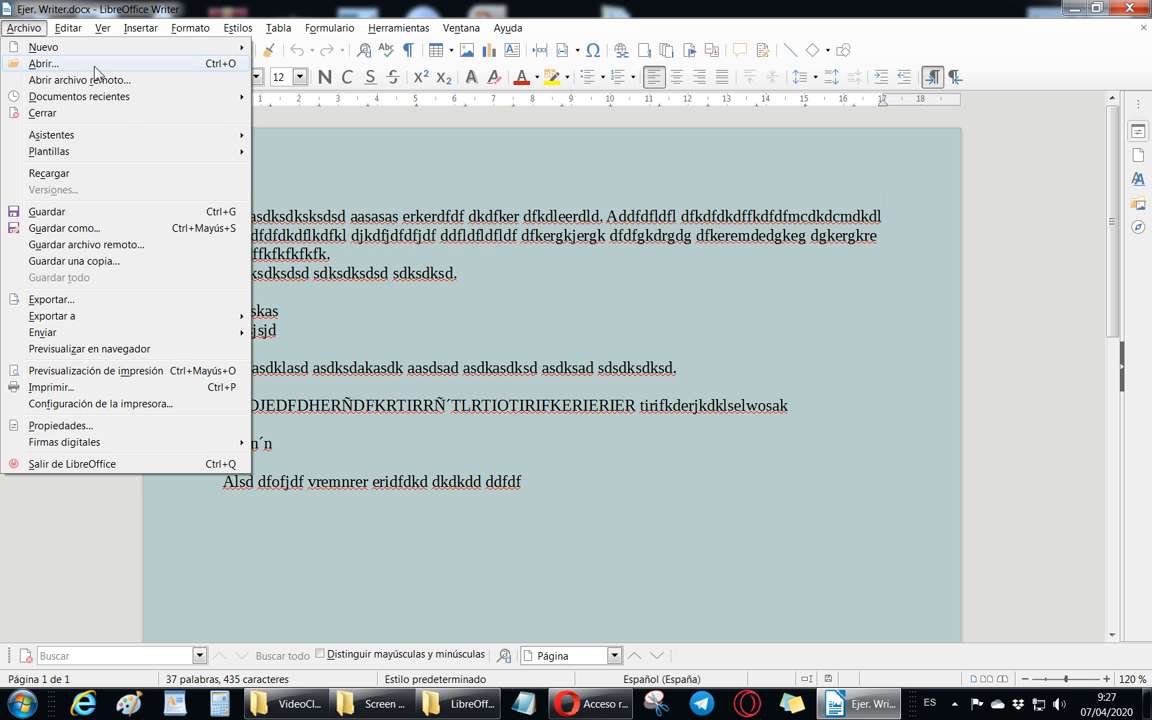
{"action": "mouse_move", "coordinate": [105, 94]}
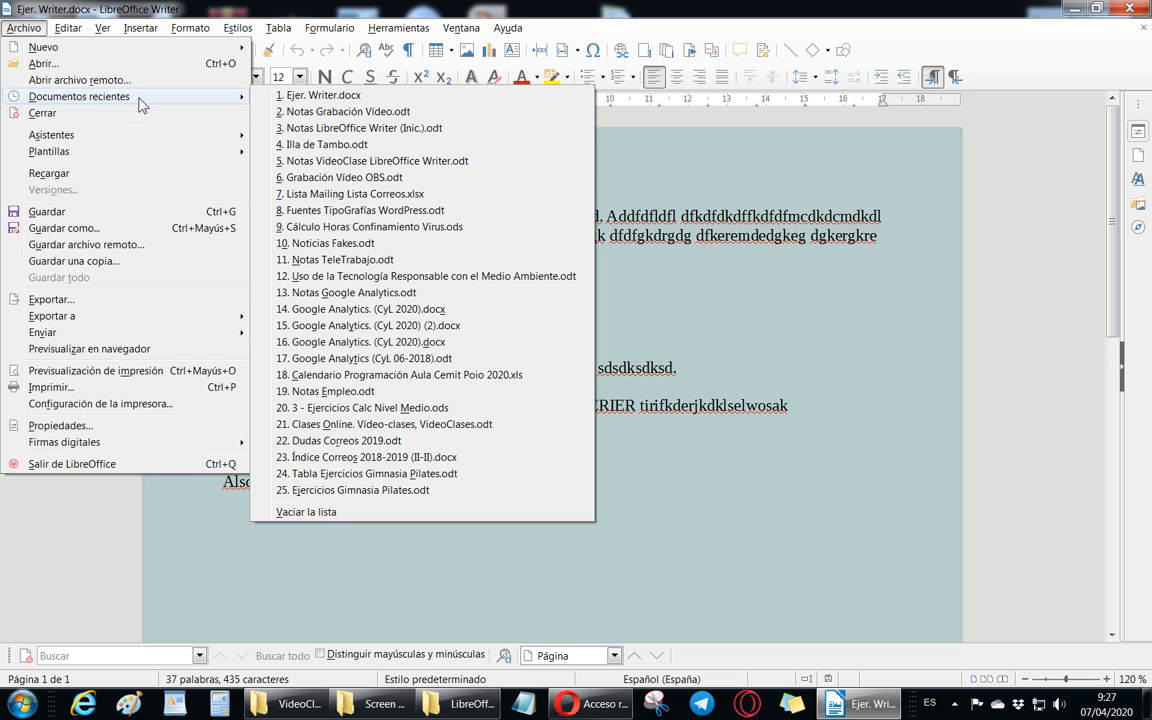
{"action": "left_click", "coordinate": [390, 147]}
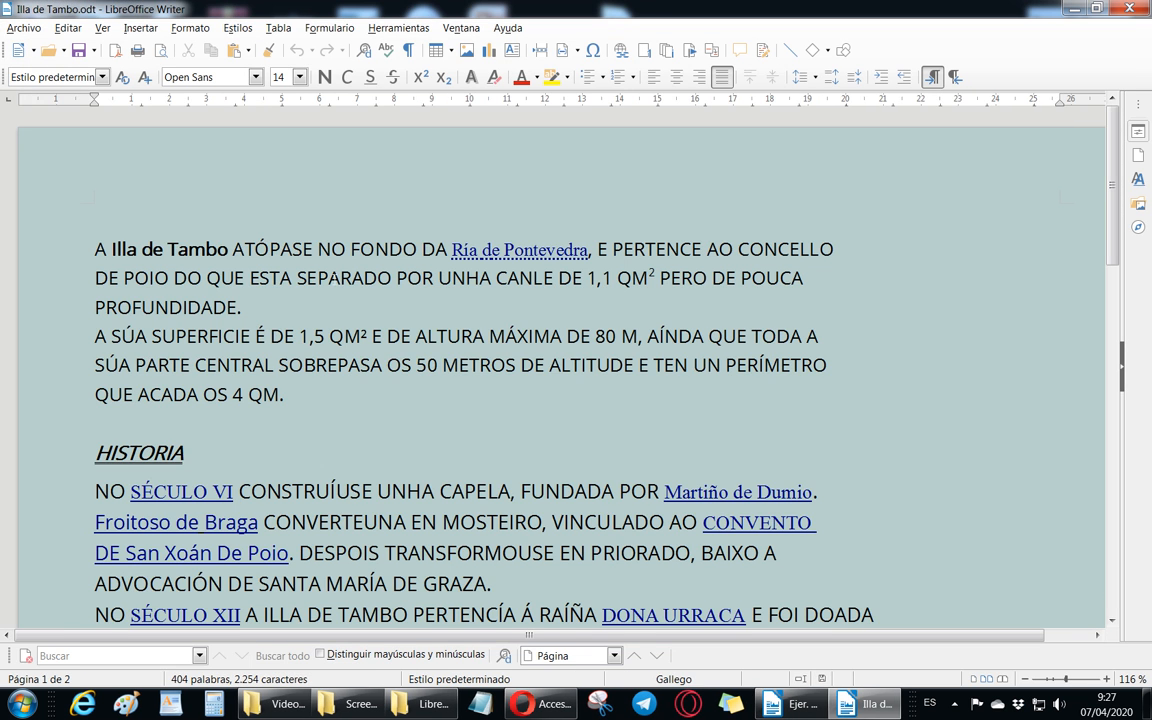
Step: Select the word CONCELLO in the first line of the Illa de Tambo text
{"action": "scroll", "coordinate": [333, 283], "scroll_direction": "down", "scroll_amount": 2}
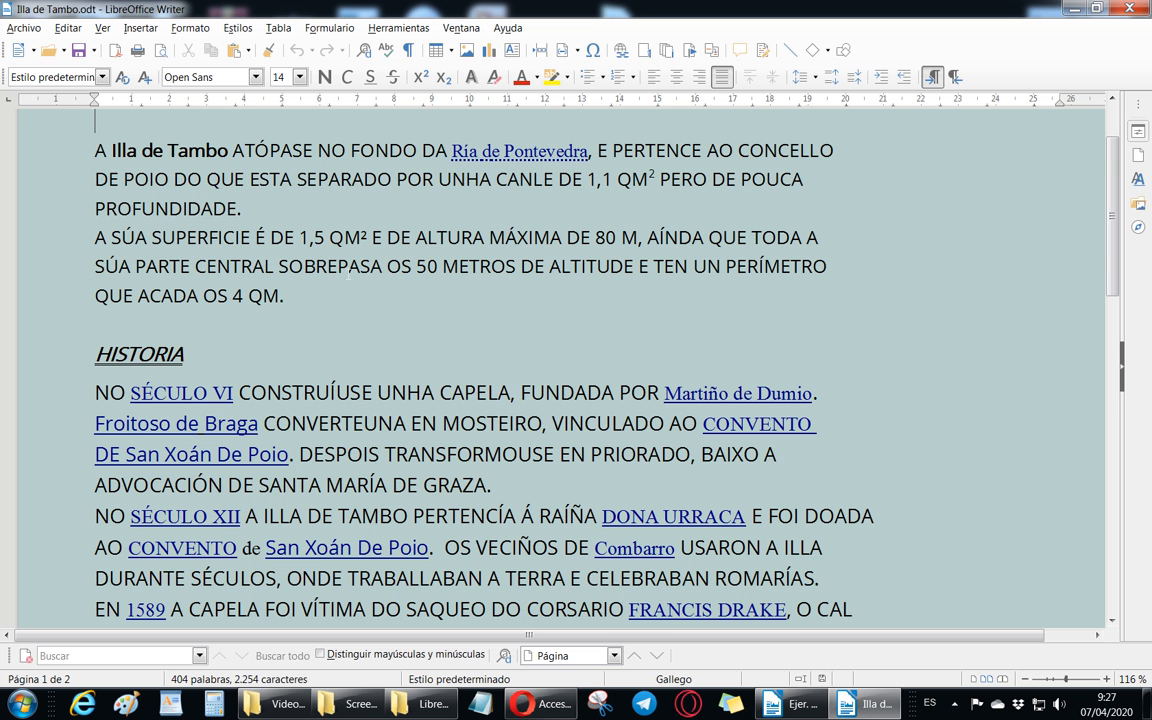
{"action": "scroll", "coordinate": [349, 274], "scroll_direction": "up", "scroll_amount": 2}
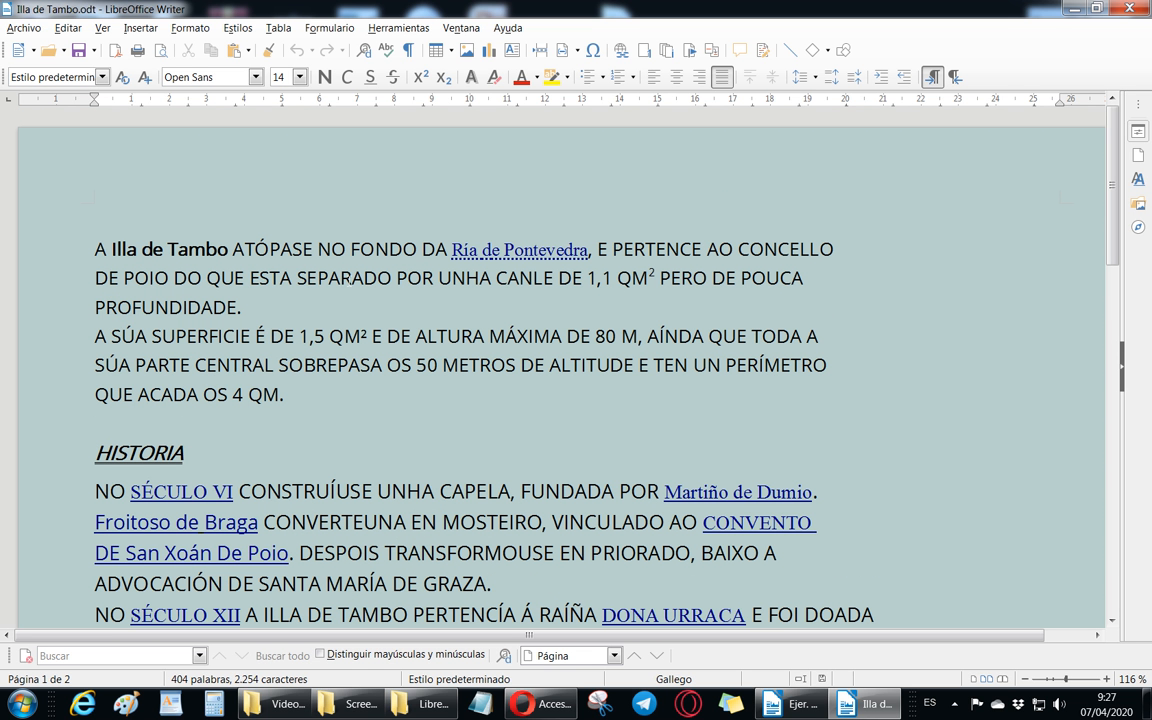
{"action": "scroll", "coordinate": [369, 296], "scroll_direction": "down", "scroll_amount": 2}
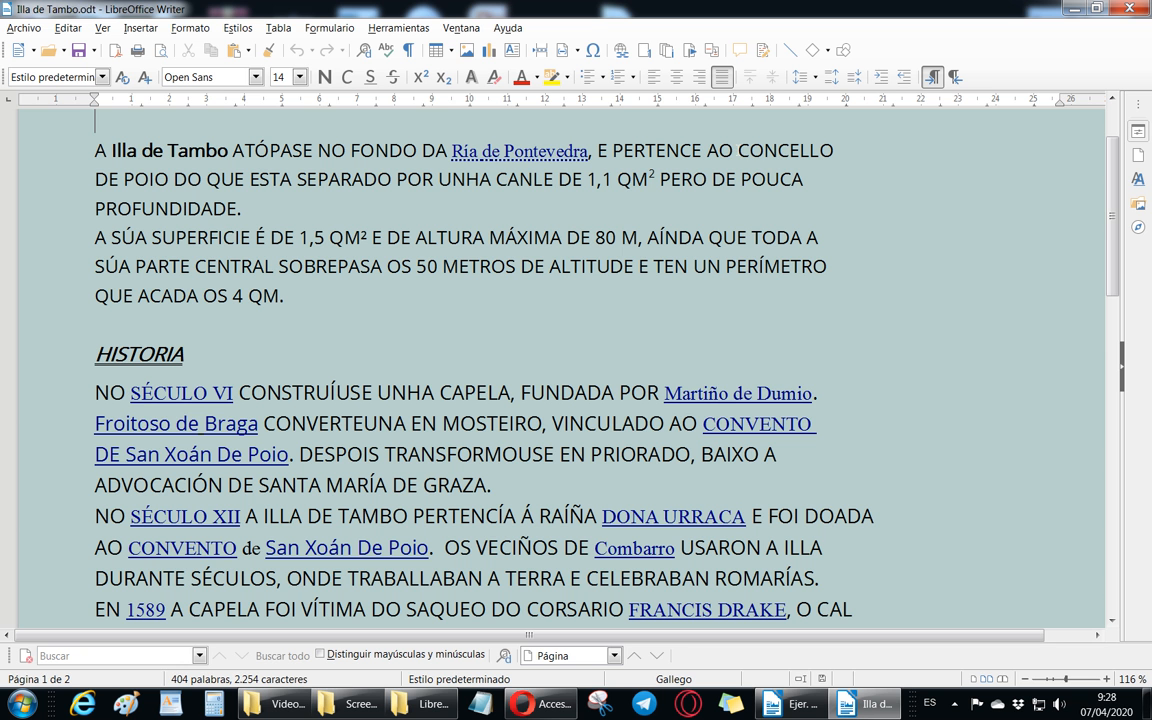
{"action": "left_click", "coordinate": [736, 150]}
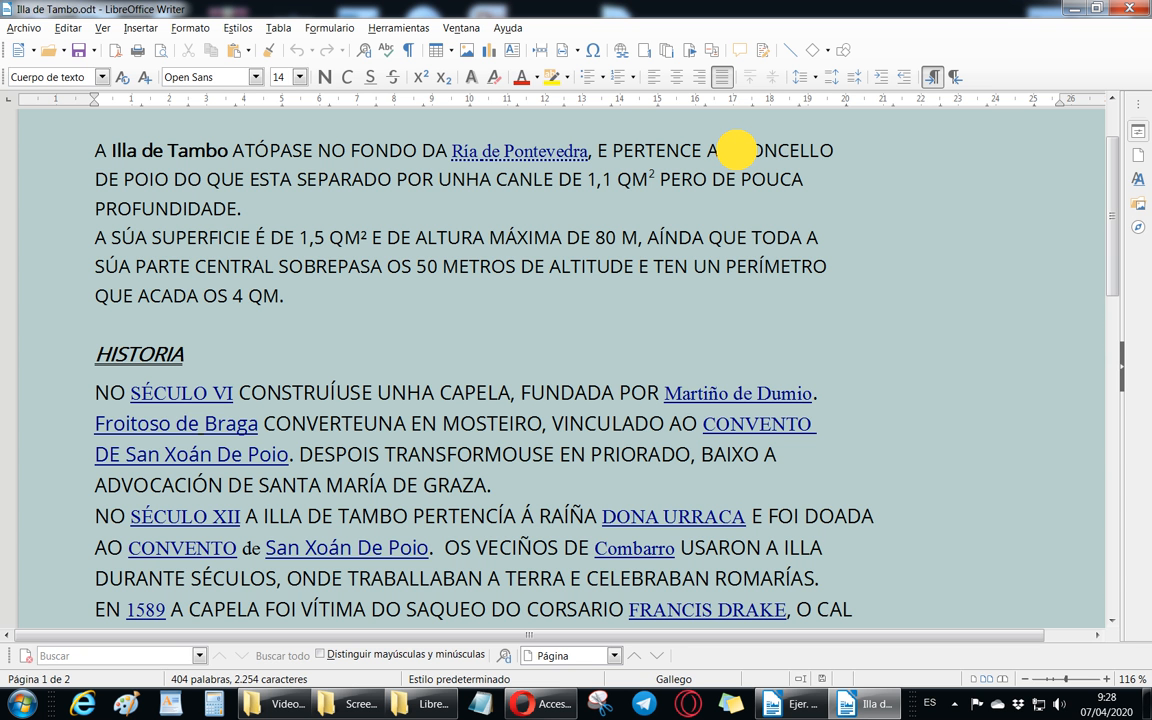
{"action": "left_click_drag", "start_coordinate": [736, 150], "coordinate": [829, 147]}
{"action": "left_click", "coordinate": [856, 147]}
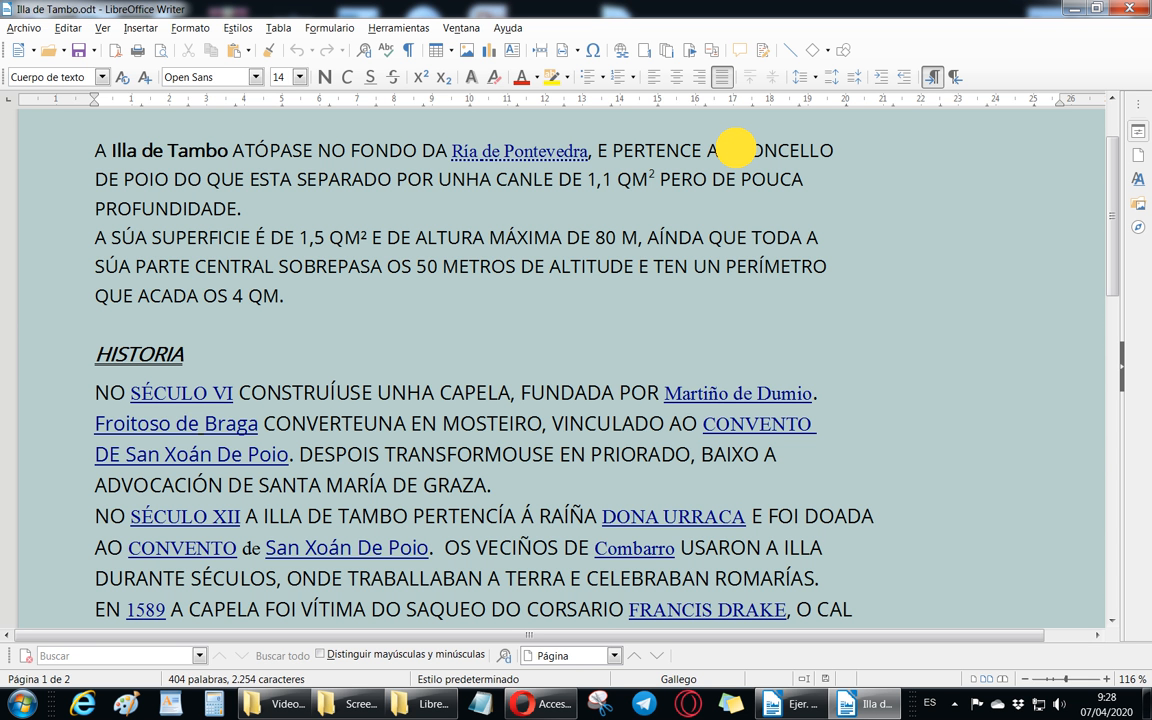
{"action": "left_click_drag", "start_coordinate": [735, 148], "coordinate": [831, 149]}
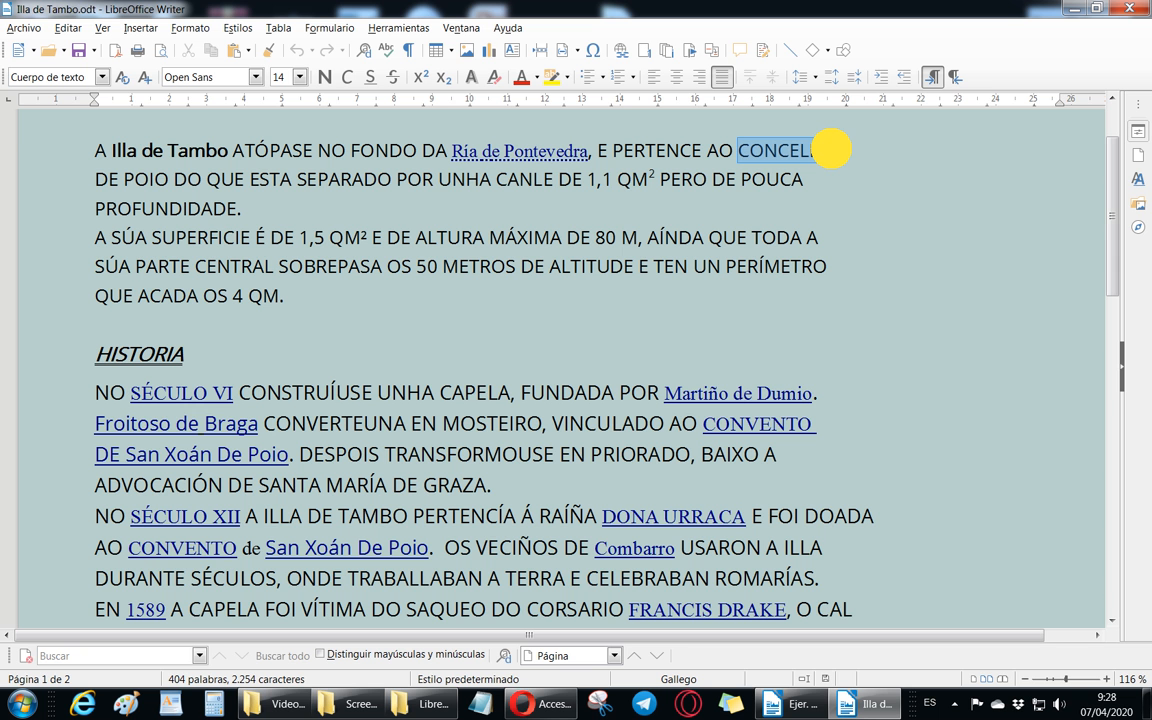
Step: Extend the selection to cover CONCELLO DE POIO in the opening paragraph and make that phrase bold
{"action": "left_click_drag", "start_coordinate": [831, 149], "coordinate": [497, 194]}
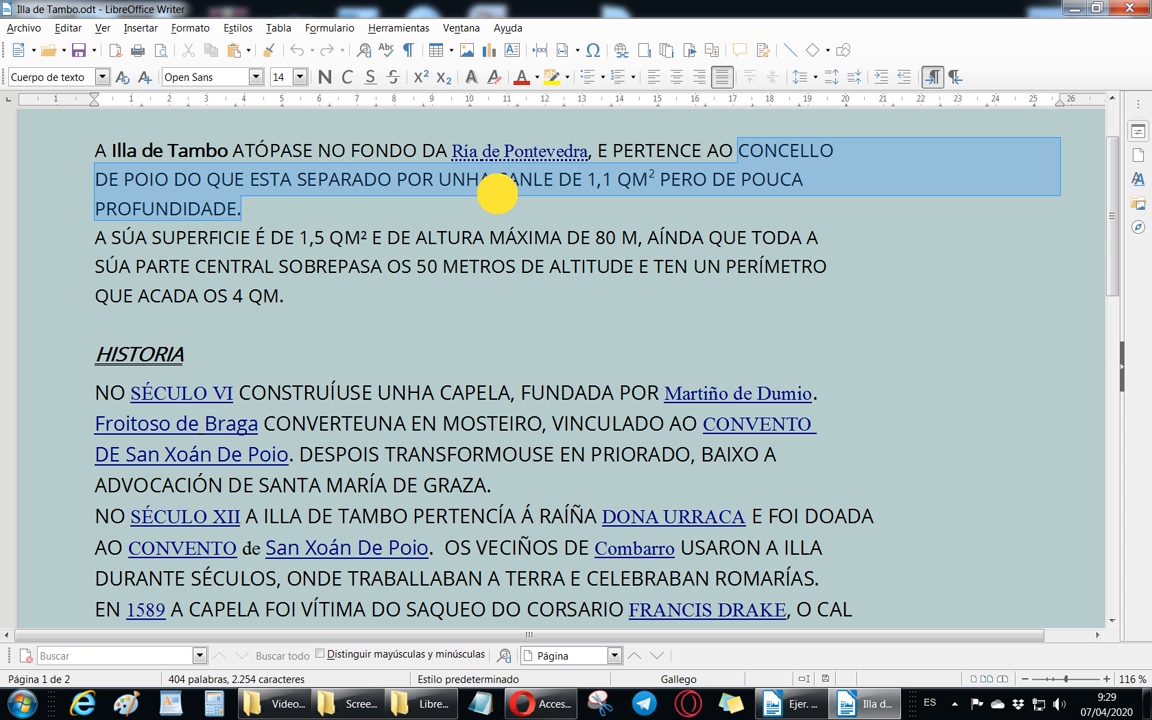
{"action": "left_click_drag", "start_coordinate": [497, 194], "coordinate": [499, 180]}
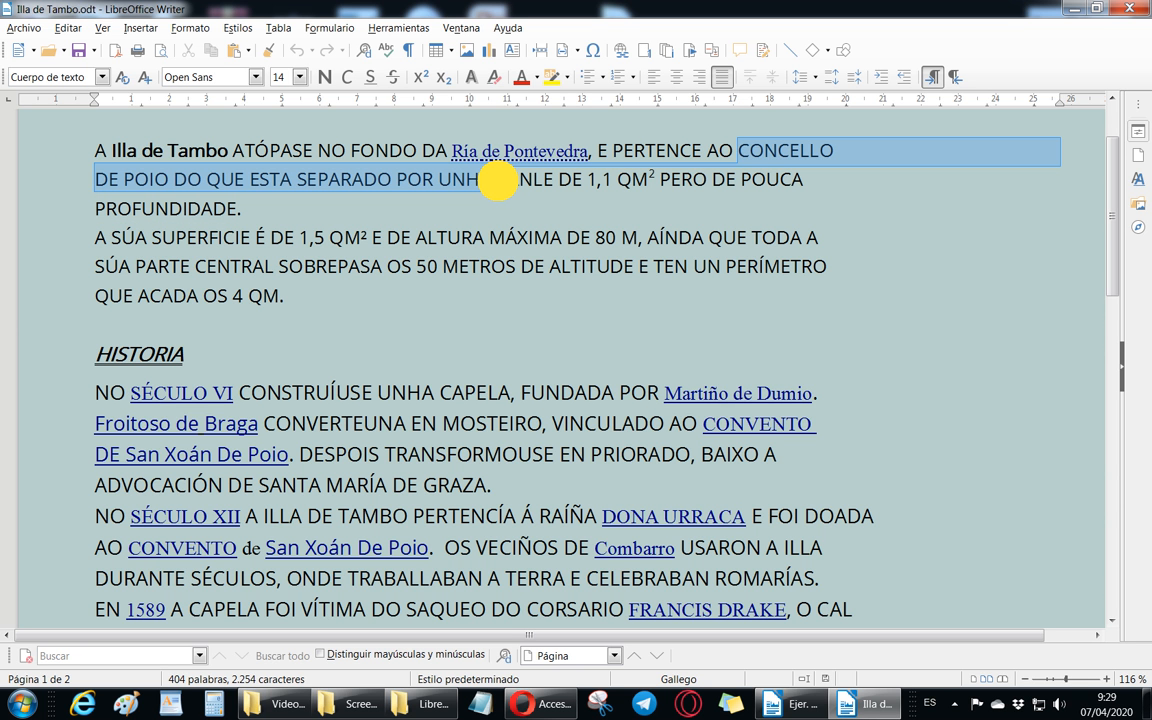
{"action": "left_click_drag", "start_coordinate": [499, 181], "coordinate": [250, 172]}
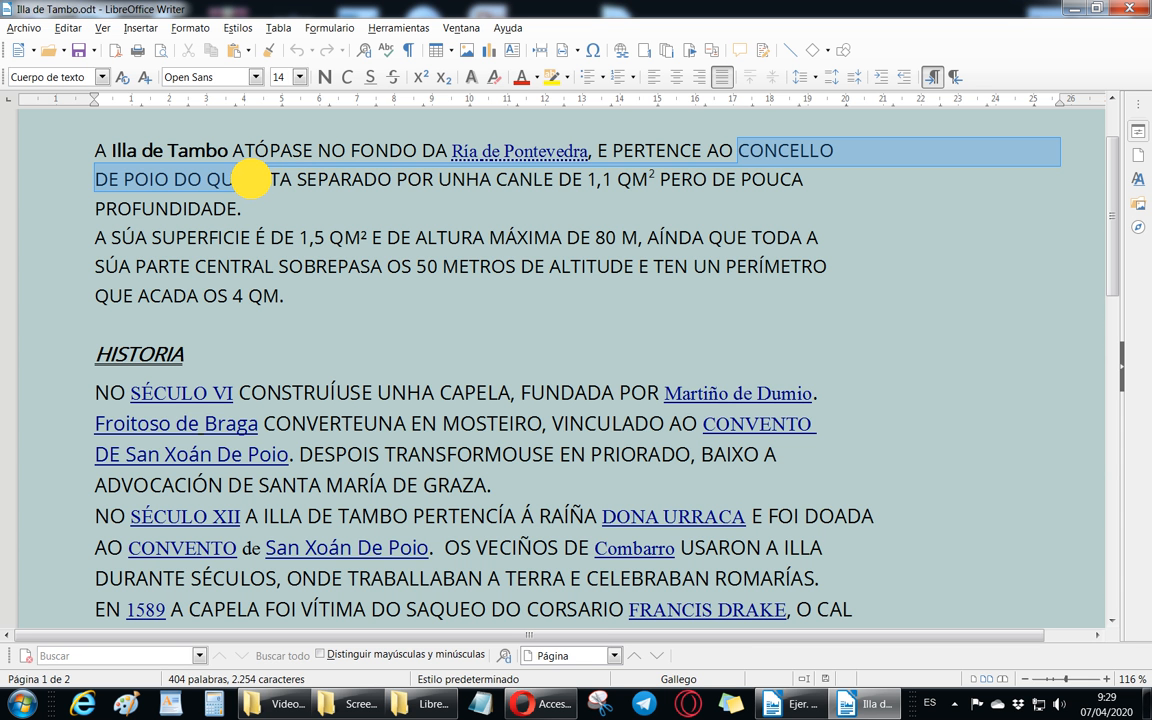
{"action": "left_click_drag", "start_coordinate": [251, 178], "coordinate": [168, 173]}
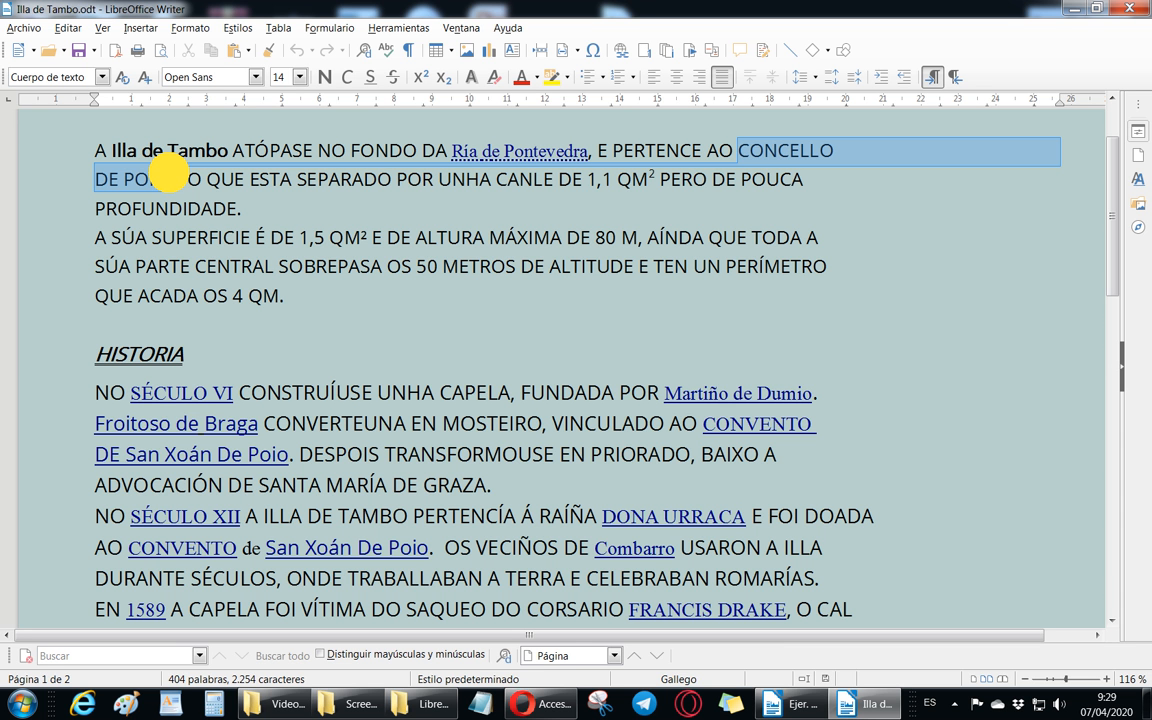
{"action": "left_click_drag", "start_coordinate": [170, 172], "coordinate": [171, 178]}
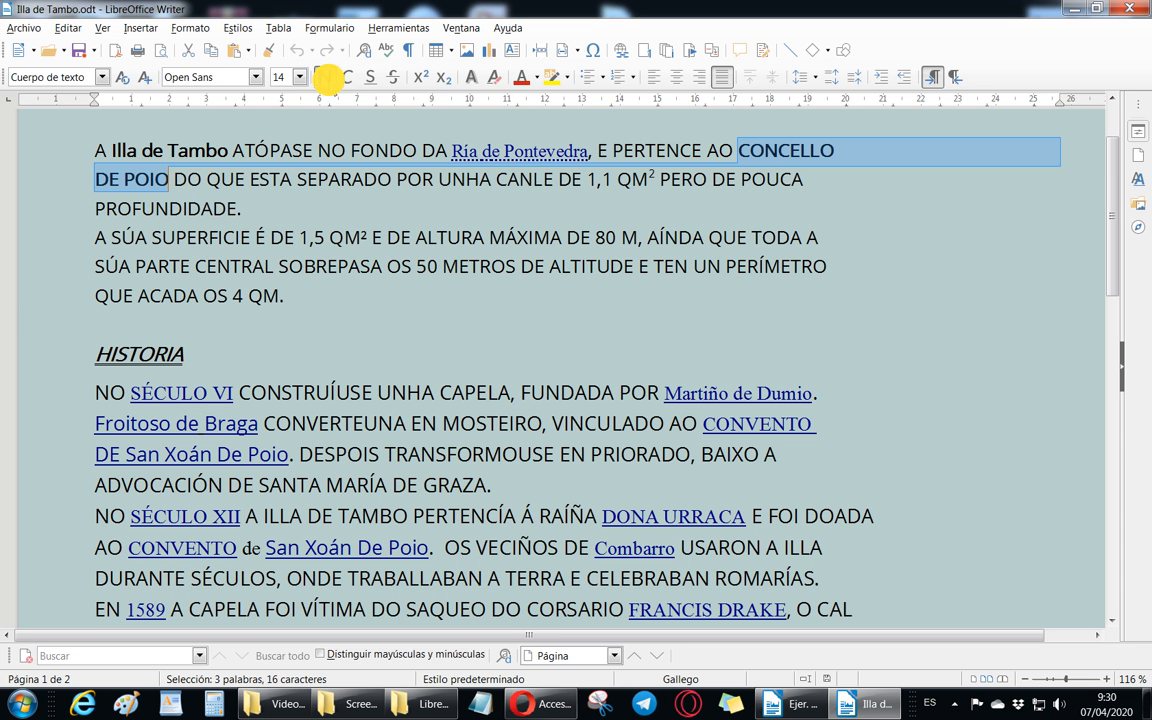
{"action": "left_click", "coordinate": [325, 77]}
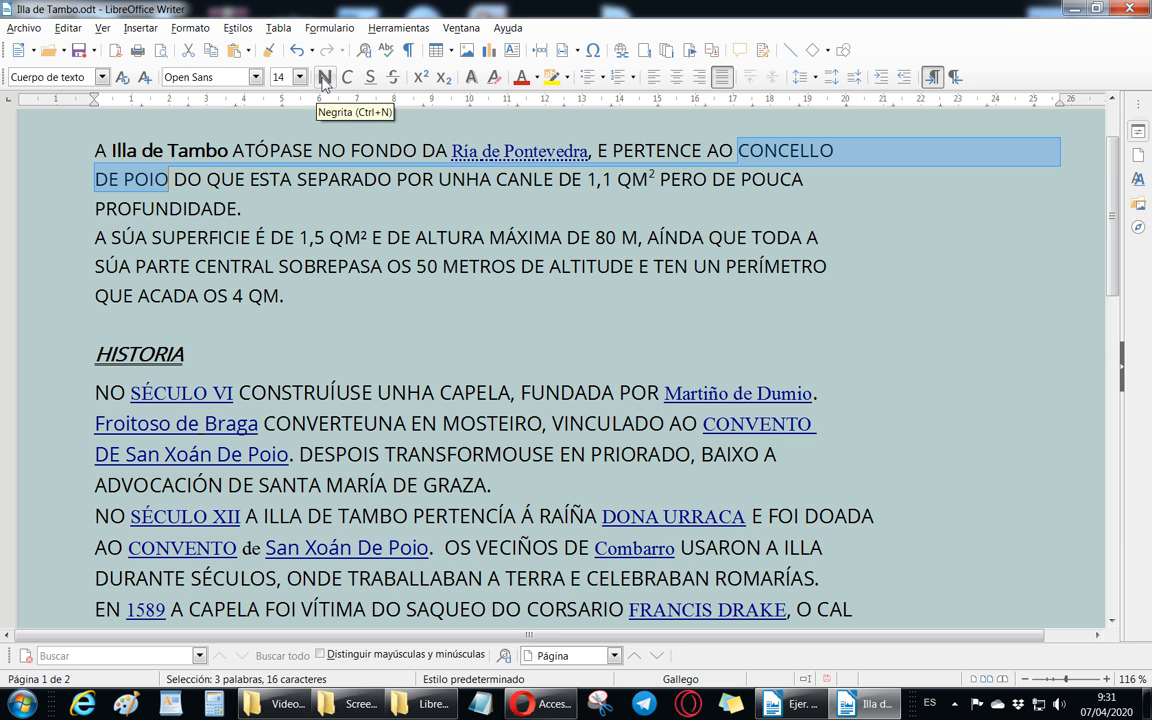
{"action": "left_click", "coordinate": [324, 78]}
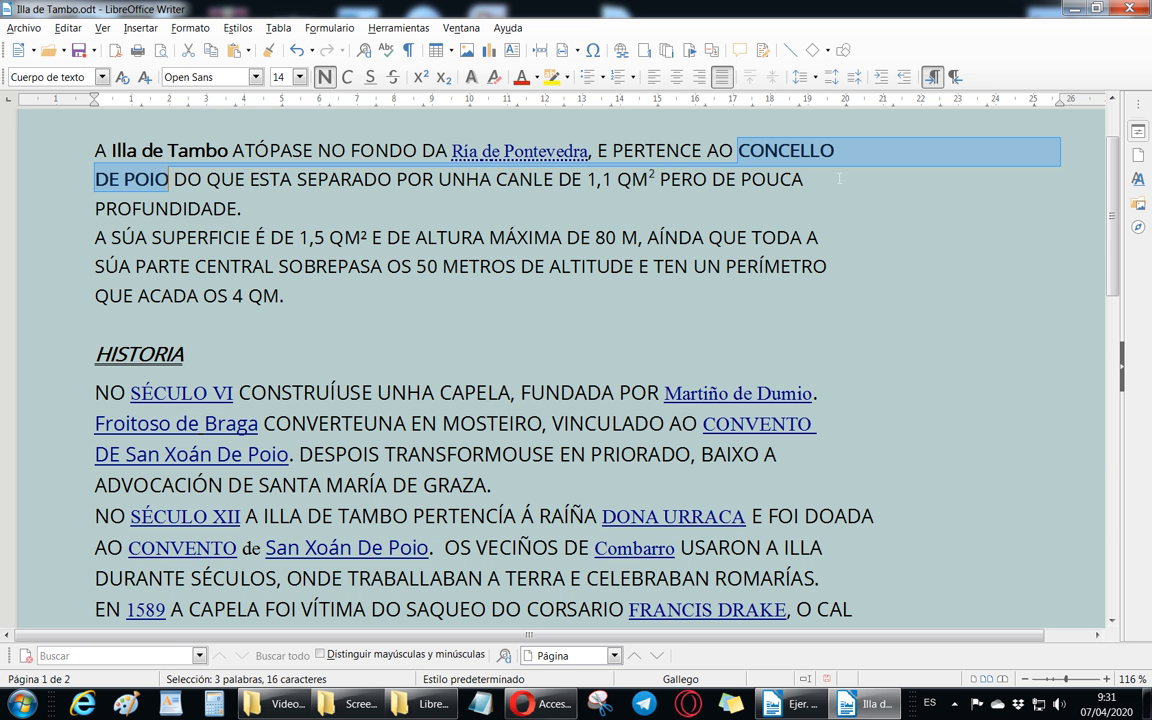
{"action": "left_click", "coordinate": [839, 178]}
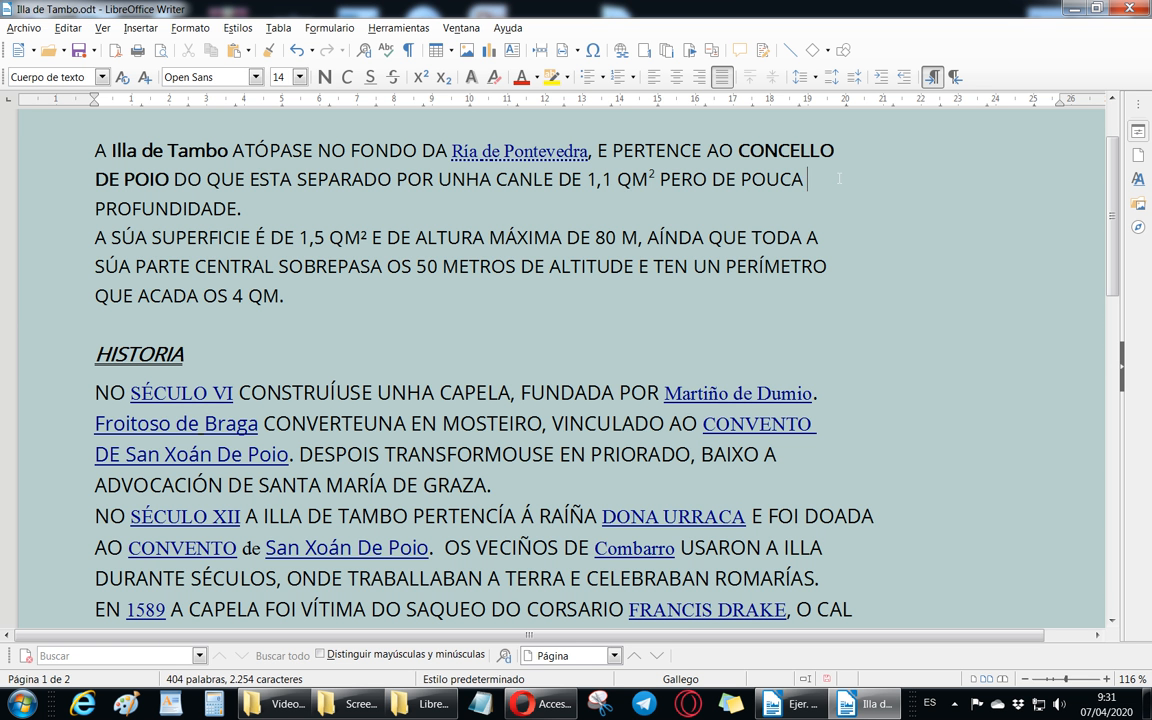
Step: Replace the phrase CONCELLO DE POIO with AS, and restore the original bold phrase using undo and redo
{"action": "left_click_drag", "start_coordinate": [737, 150], "coordinate": [170, 180]}
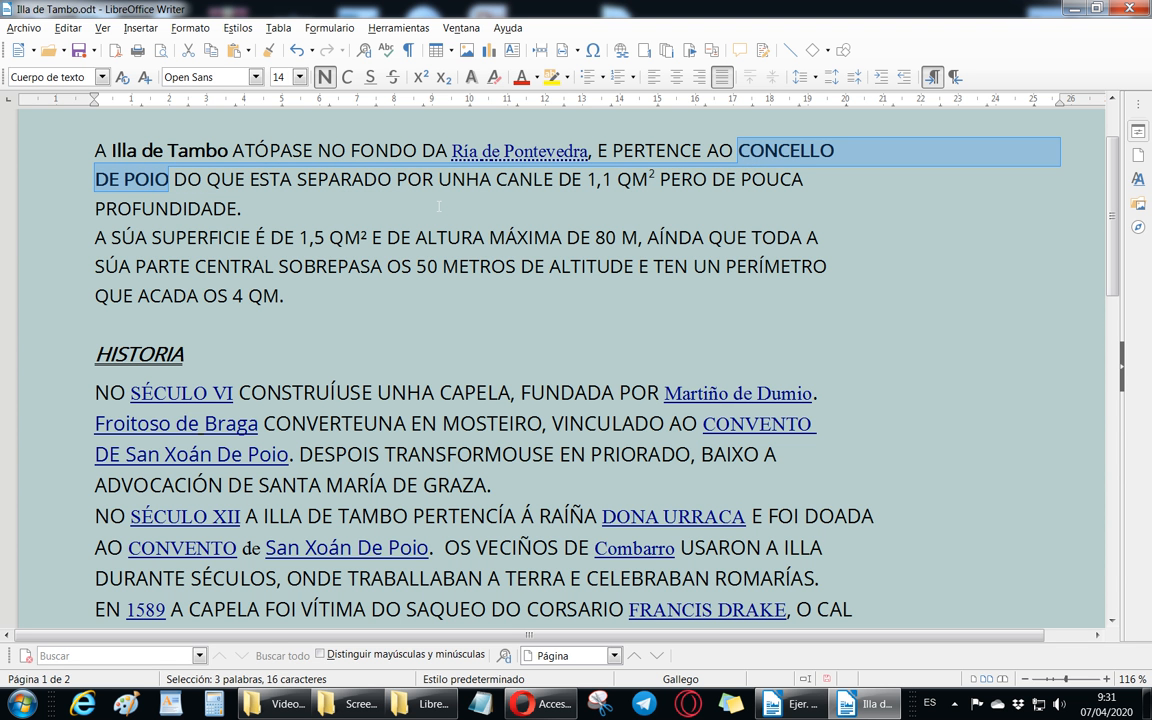
{"action": "type", "text": "AS DO QUE ESTA SEPARADO POR"}
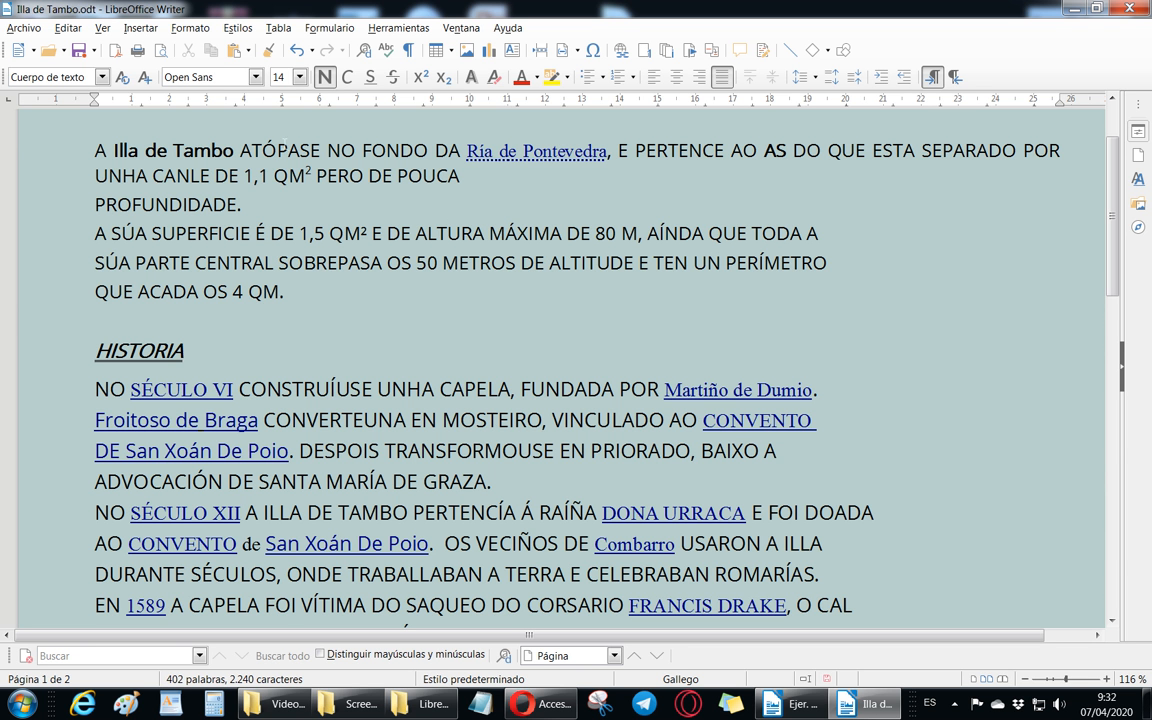
{"action": "left_click", "coordinate": [295, 52]}
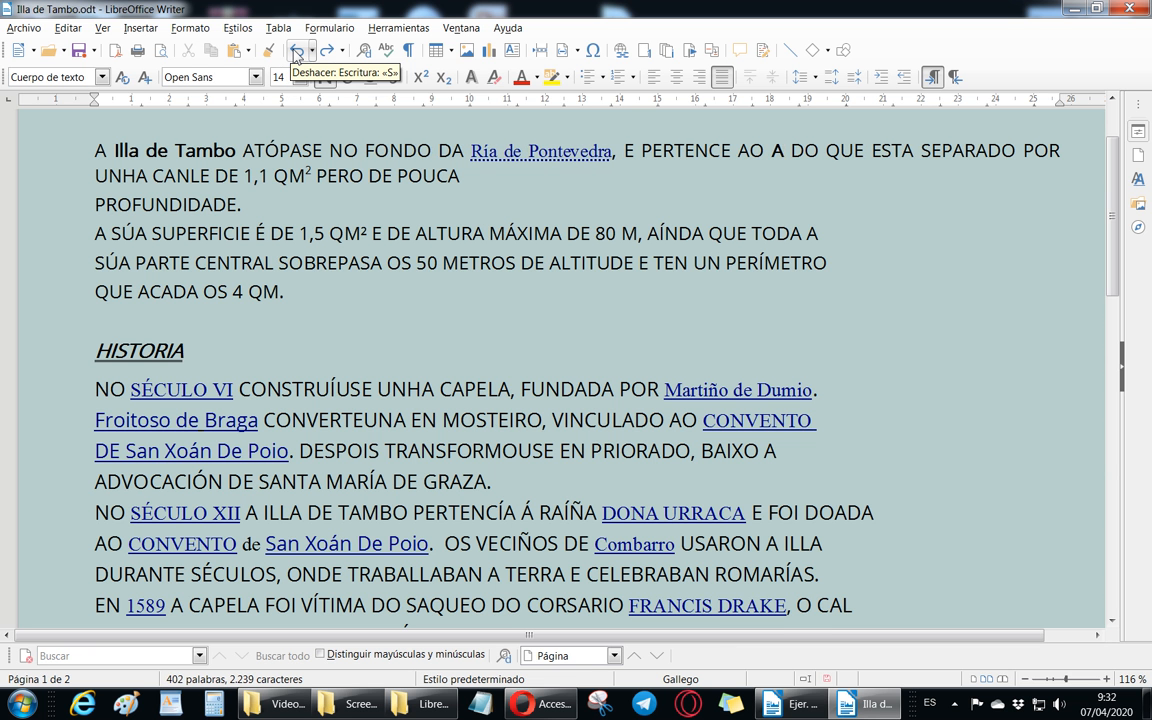
{"action": "left_click", "coordinate": [295, 52]}
{"action": "left_click", "coordinate": [296, 53]}
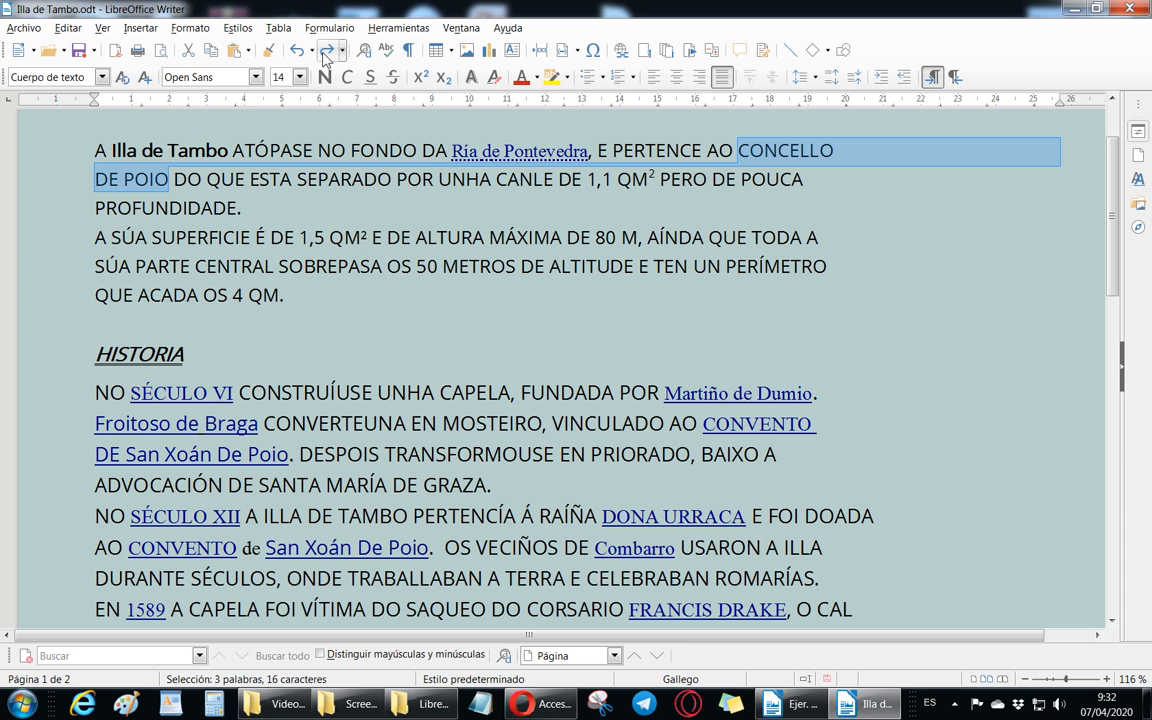
{"action": "left_click", "coordinate": [326, 55]}
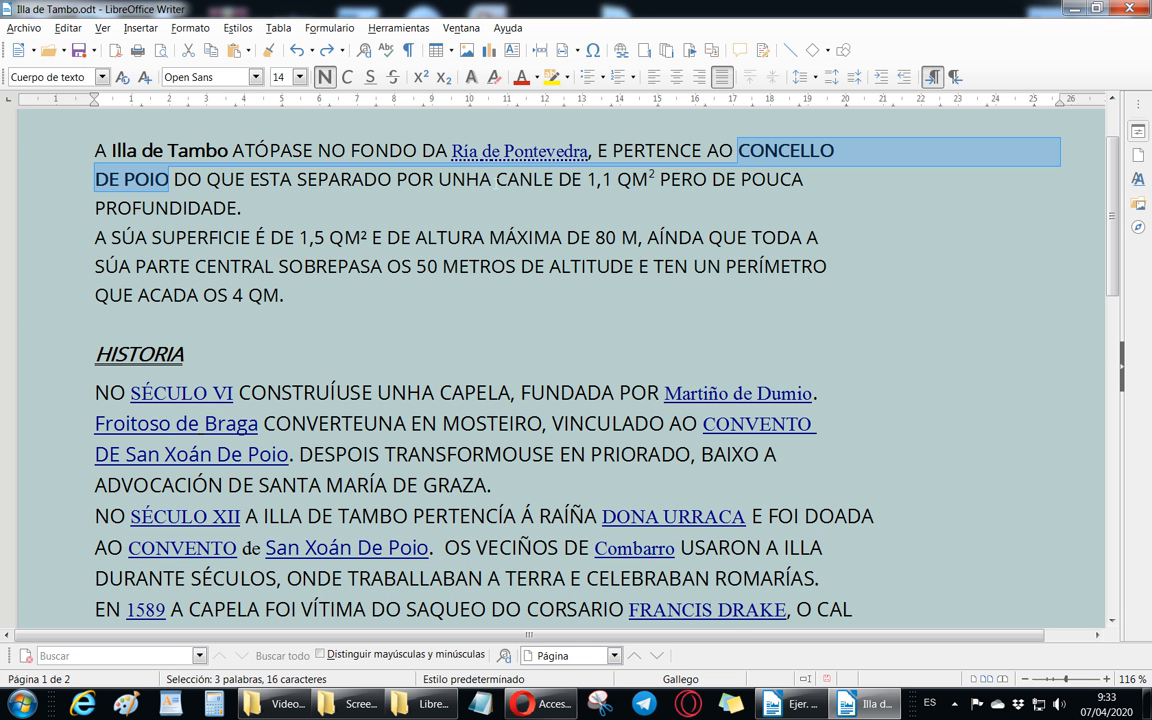
Step: Underline the phrase CANLE DE 1,1 QM² in the first paragraph
{"action": "left_click_drag", "start_coordinate": [496, 180], "coordinate": [655, 181]}
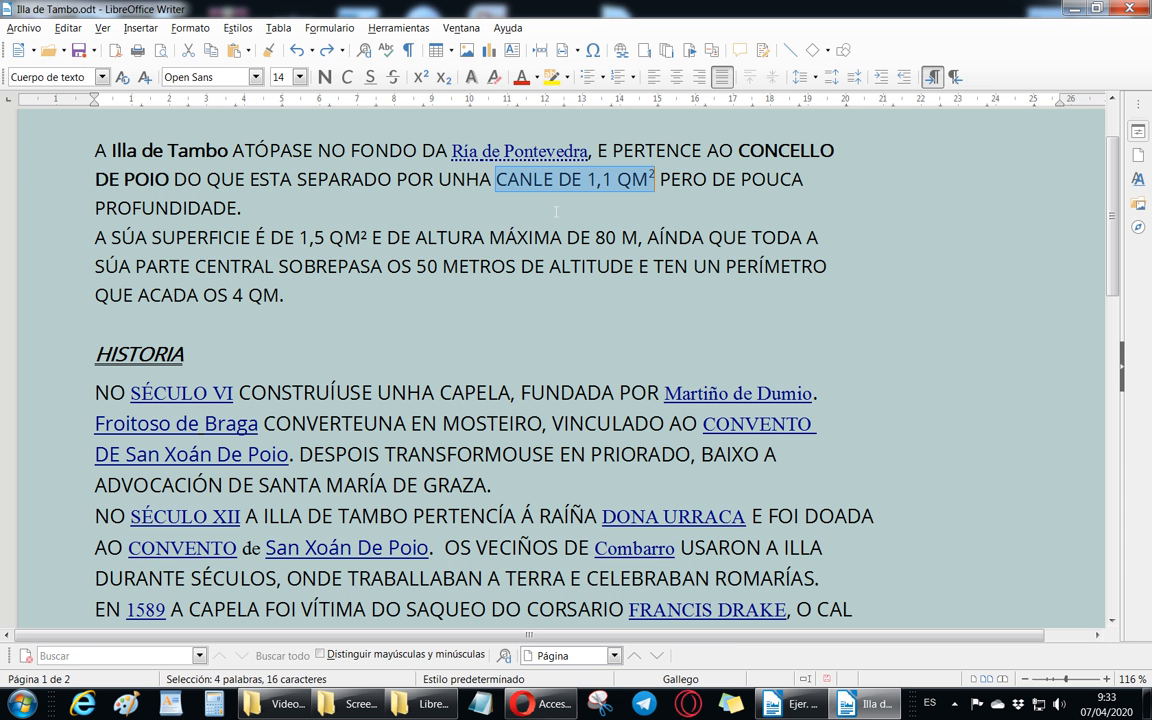
{"action": "left_click", "coordinate": [371, 77]}
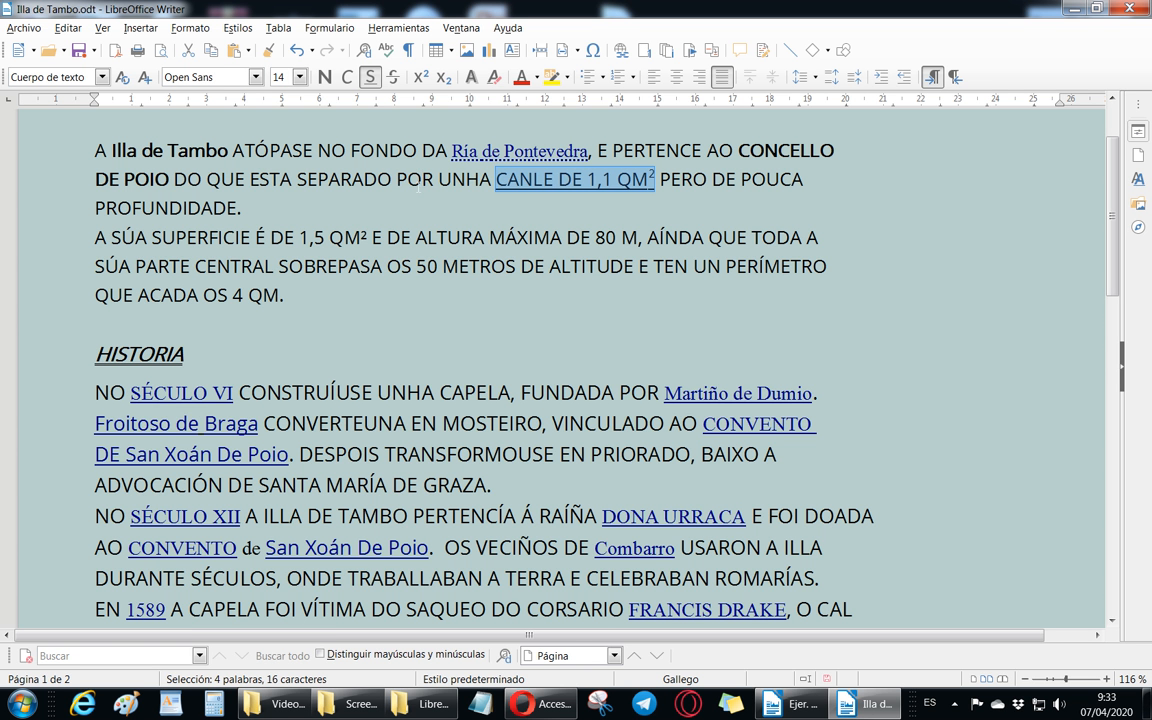
{"action": "left_click", "coordinate": [379, 160]}
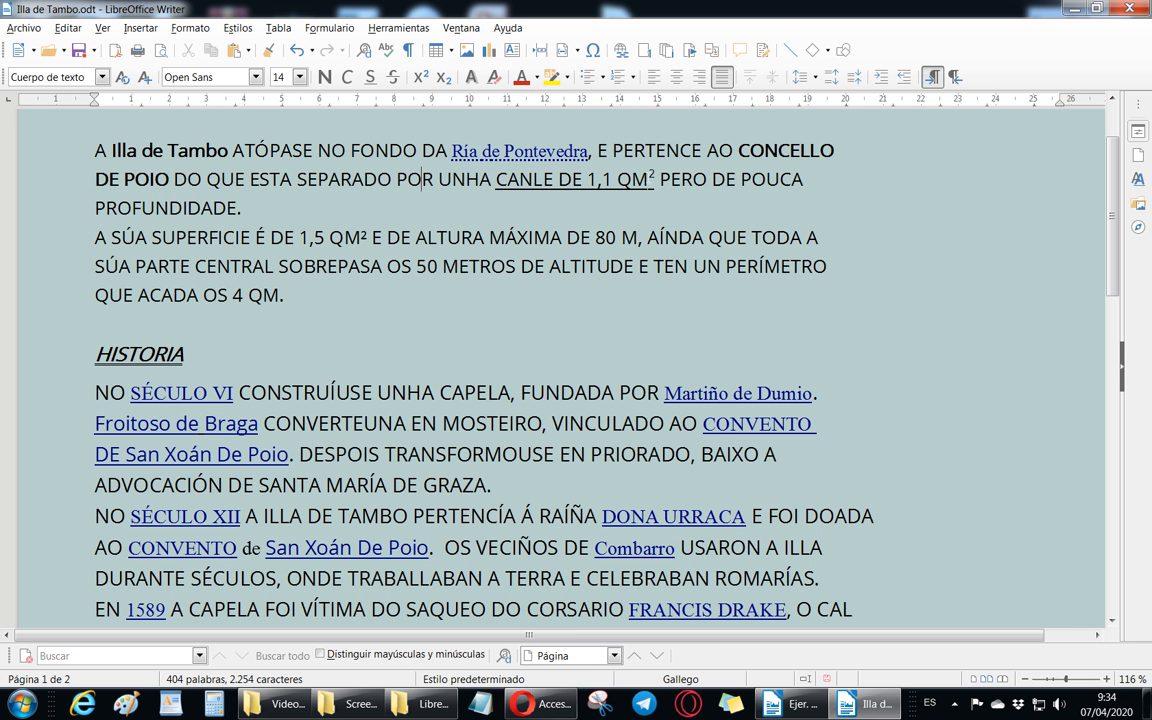
Step: Delete the superscript 2 after the underlined QM and insert a normal 2 directly before PERO
{"action": "left_click", "coordinate": [647, 178]}
{"action": "key", "text": "Delete"}
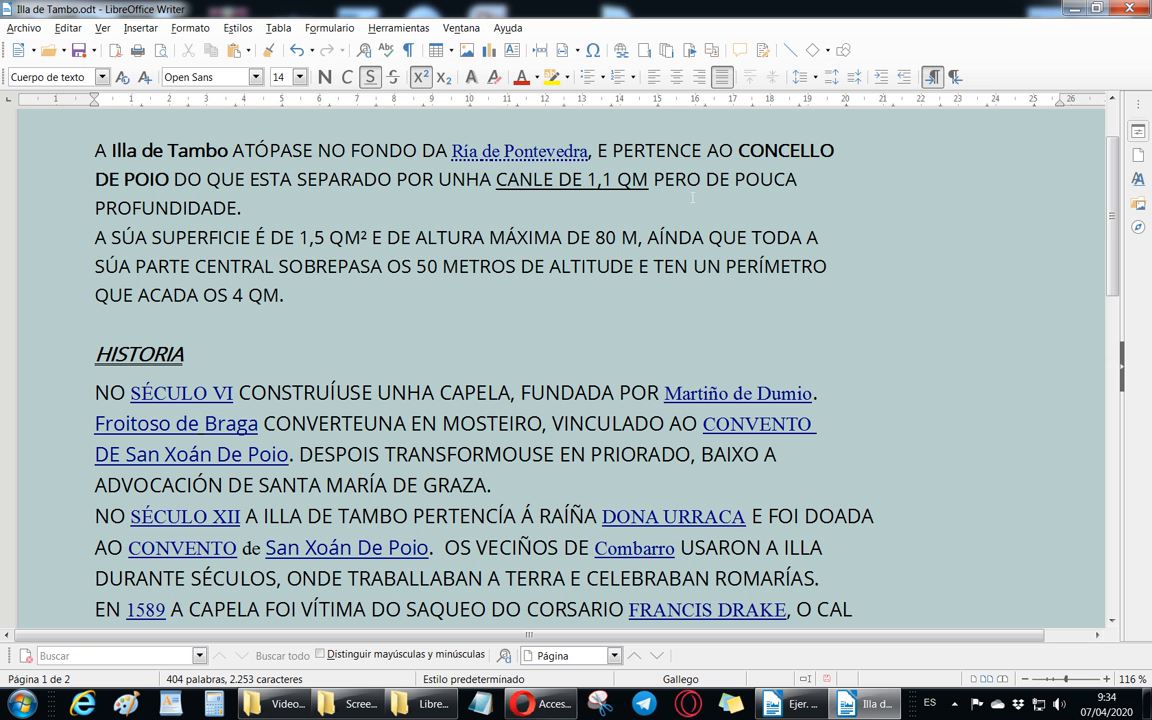
{"action": "type", "text": "2"}
{"action": "key", "text": "Right"}
{"action": "type", "text": "2"}
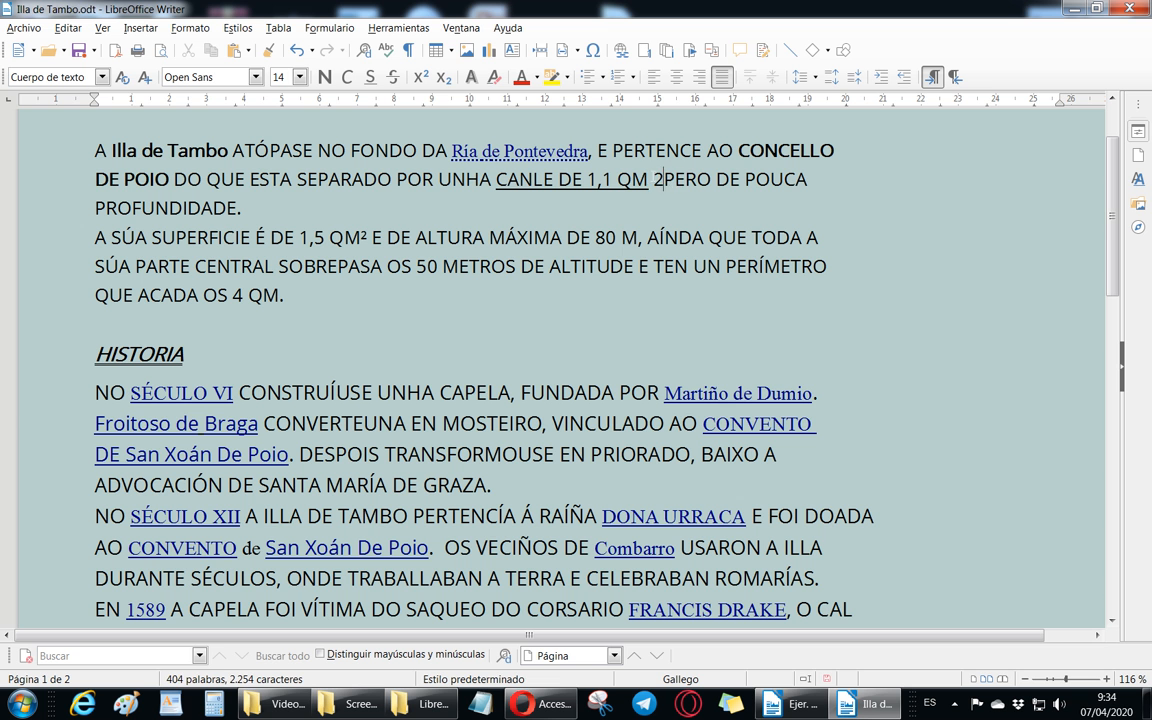
Step: Switch the 2 before PERO between superscript and subscript formatting, ending with subscript
{"action": "left_click", "coordinate": [662, 178]}
{"action": "key", "text": "shift+Left"}
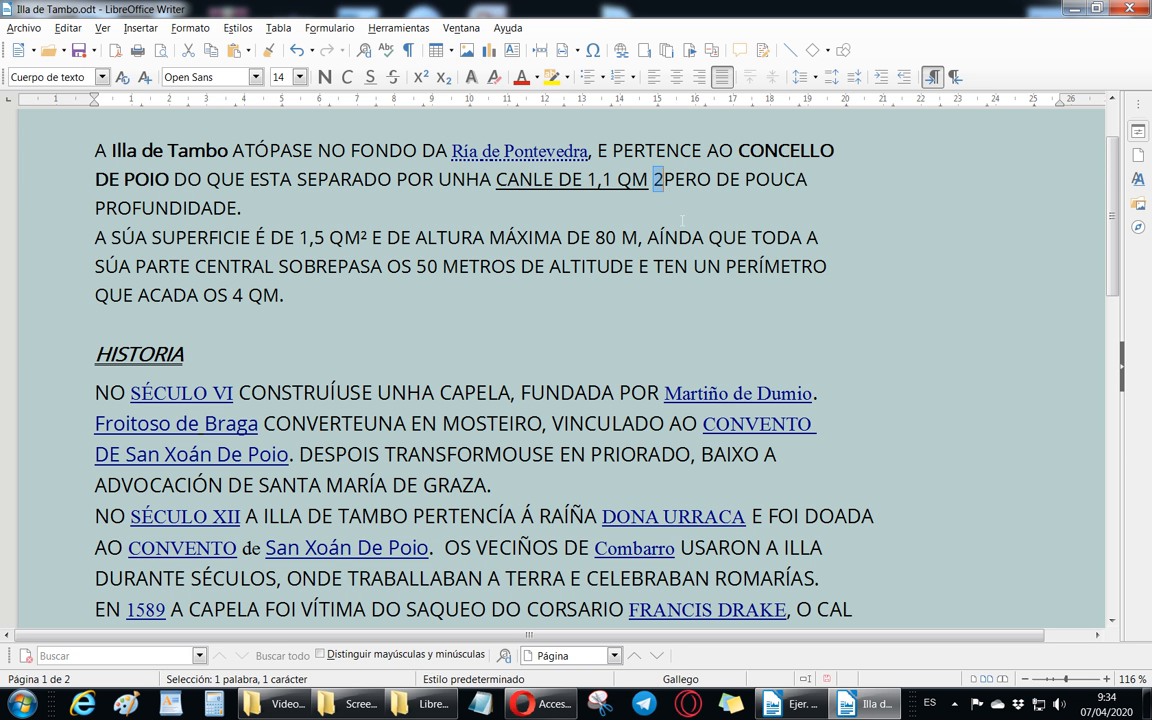
{"action": "left_click", "coordinate": [420, 80]}
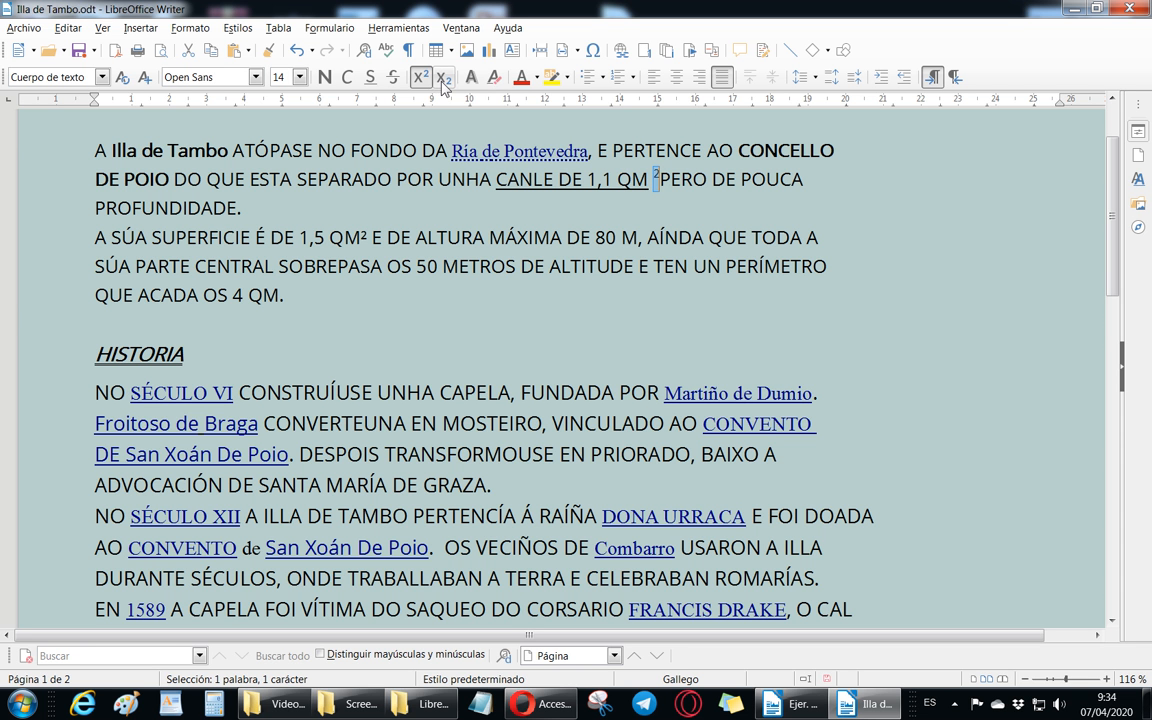
{"action": "left_click", "coordinate": [444, 80]}
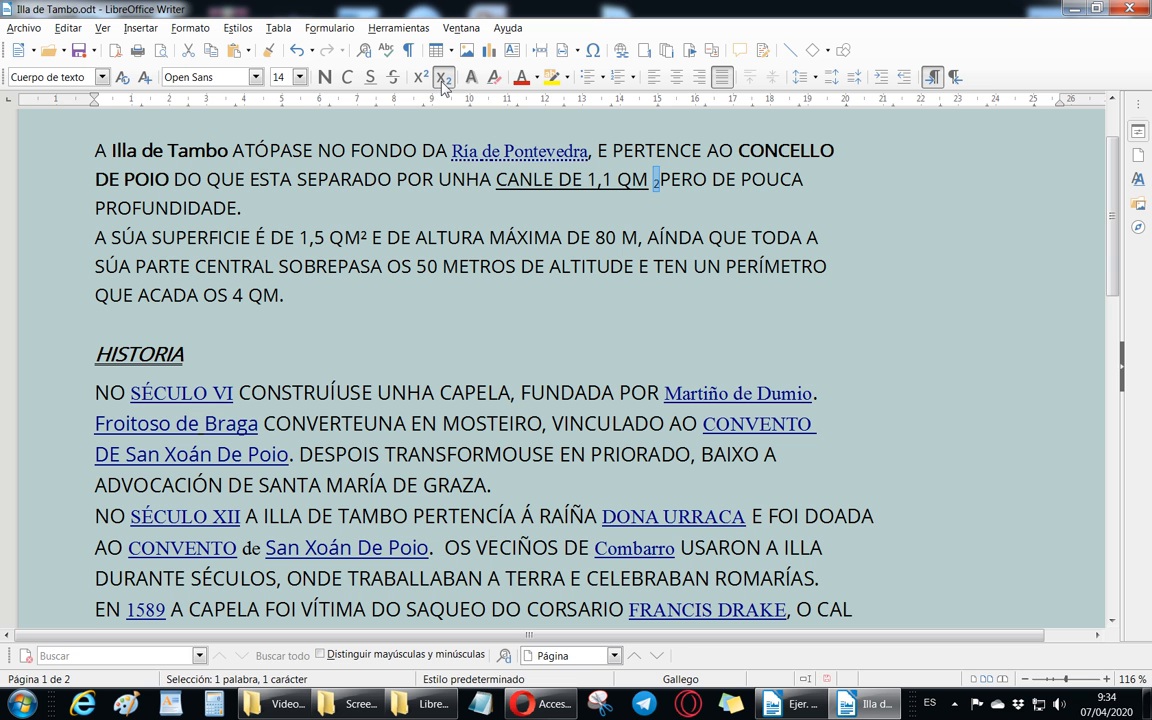
{"action": "left_click", "coordinate": [421, 78]}
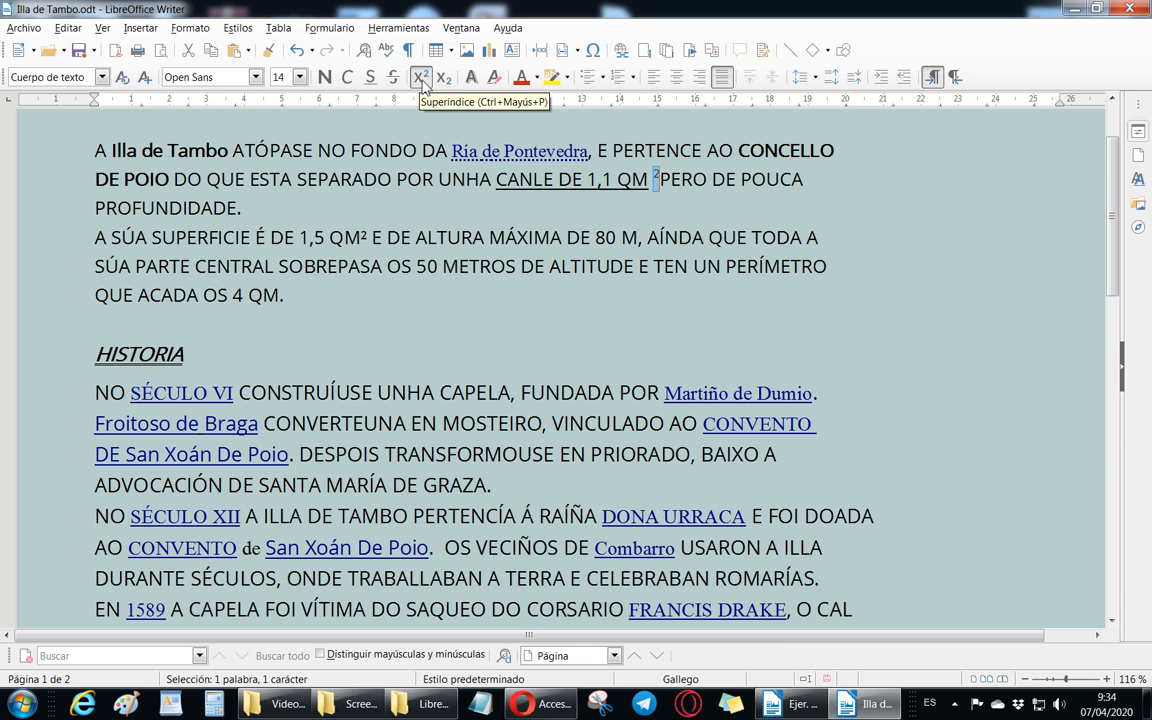
{"action": "left_click", "coordinate": [443, 79]}
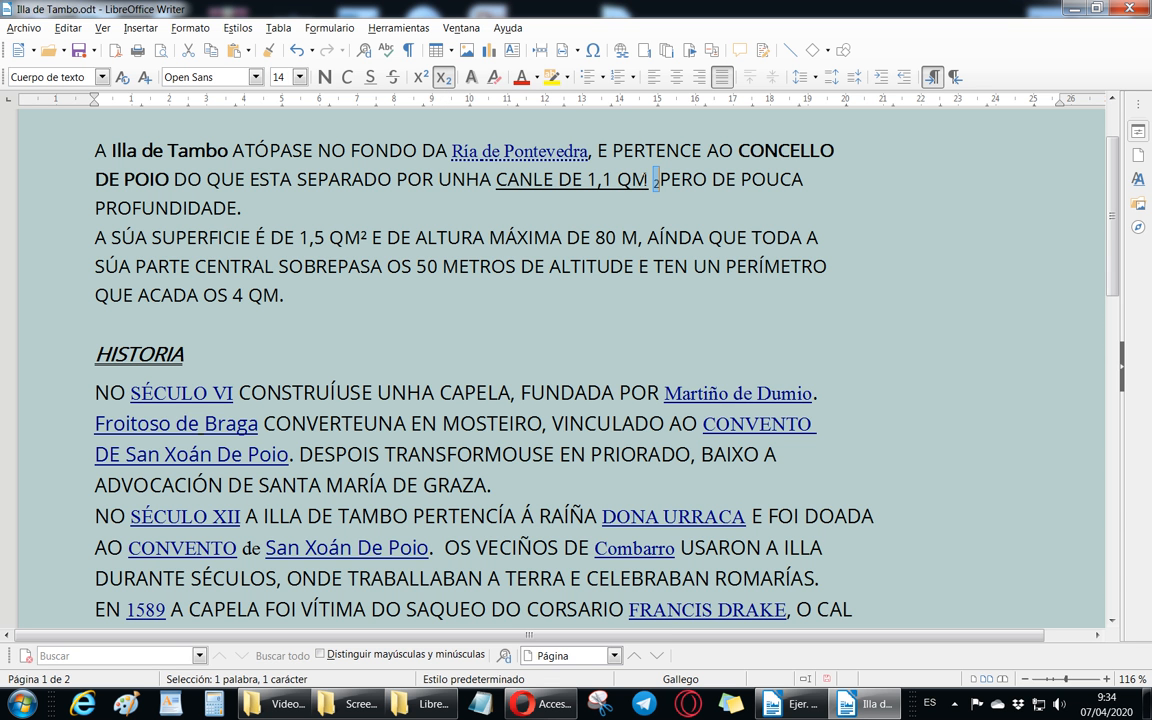
Step: Insert a 2 directly after the underlined QM and format it as superscript
{"action": "left_click", "coordinate": [643, 179]}
{"action": "type", "text": "2"}
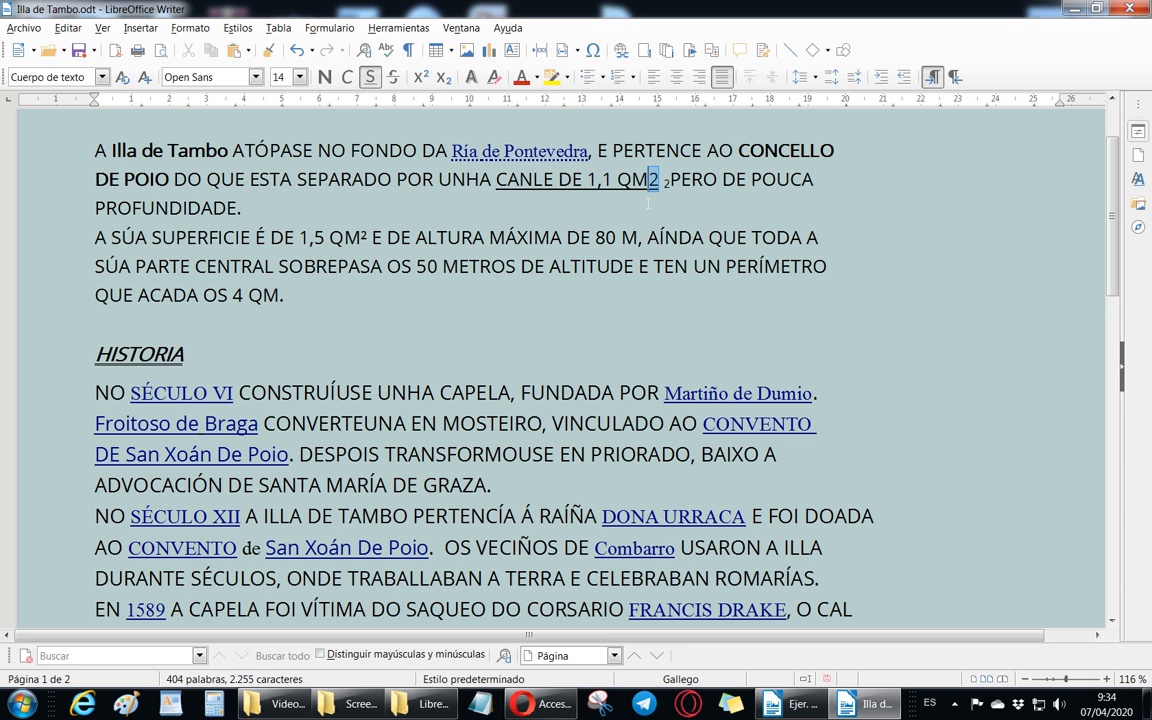
{"action": "key", "text": "shift+Left"}
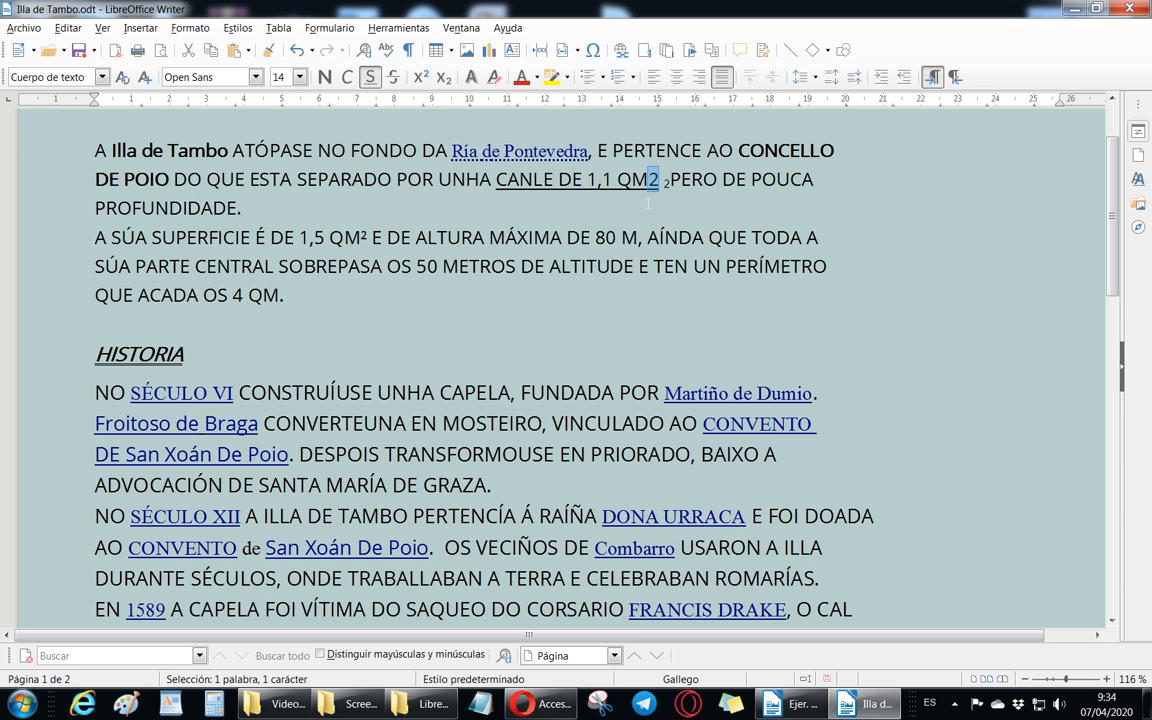
{"action": "left_click", "coordinate": [421, 77]}
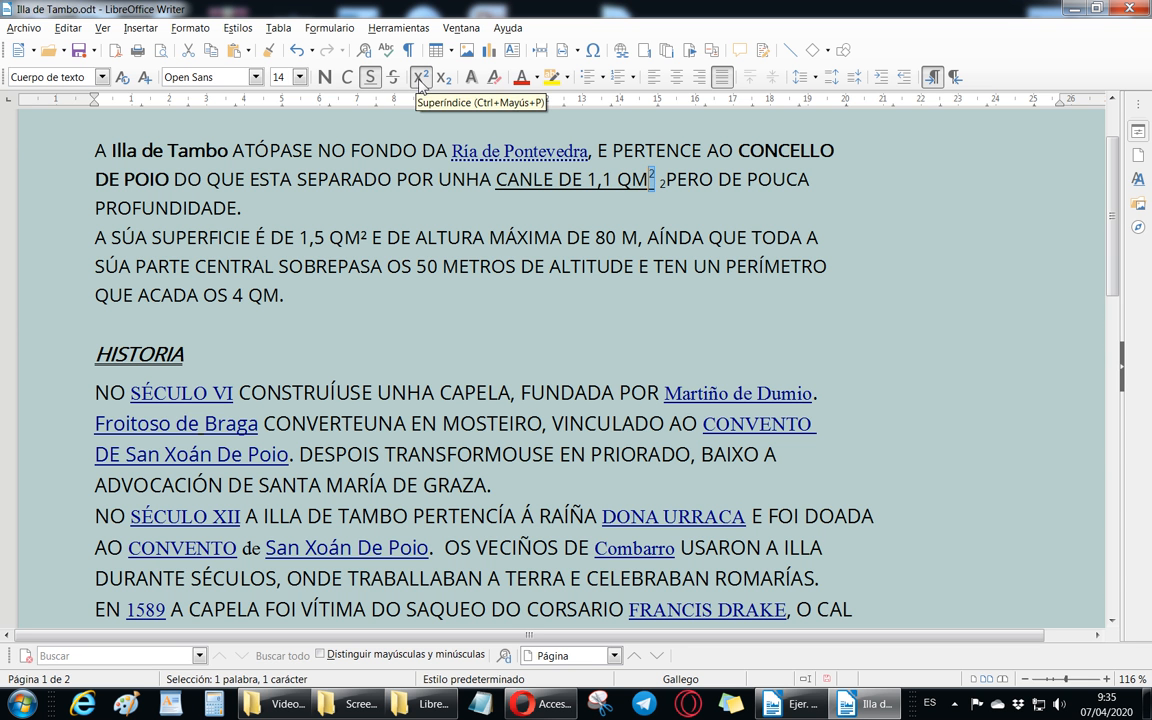
Step: Delete the extra 2 directly before PERO
{"action": "left_click", "coordinate": [662, 179]}
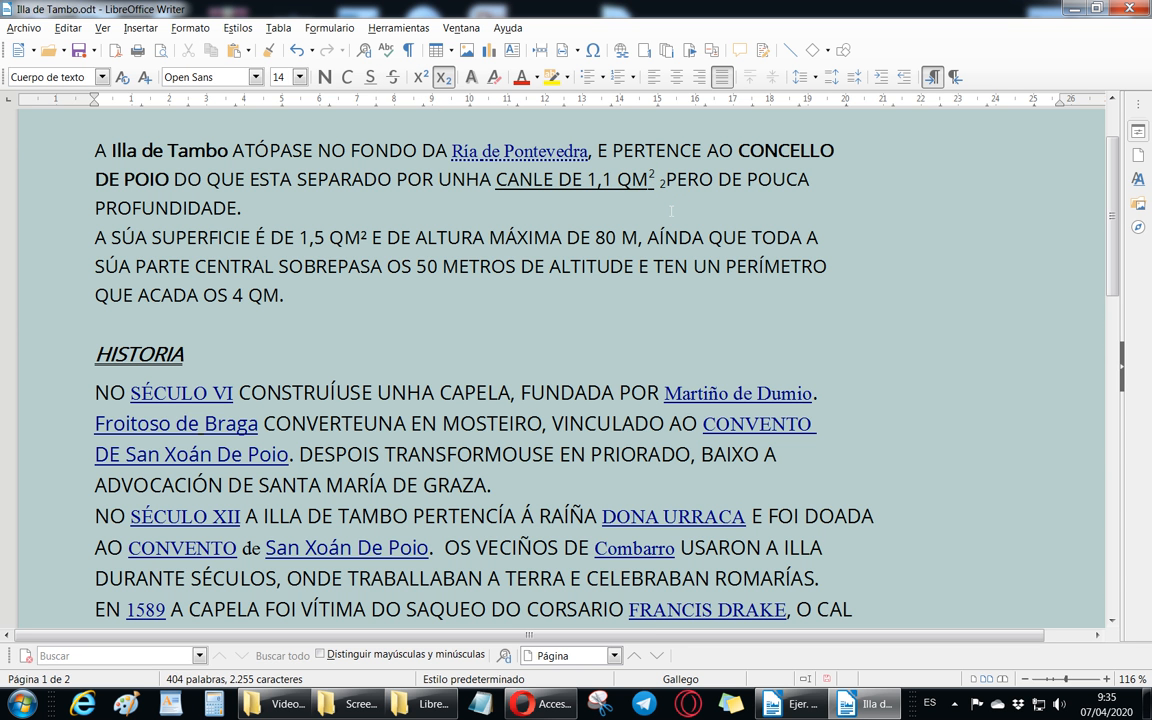
{"action": "key", "text": "BackSpace"}
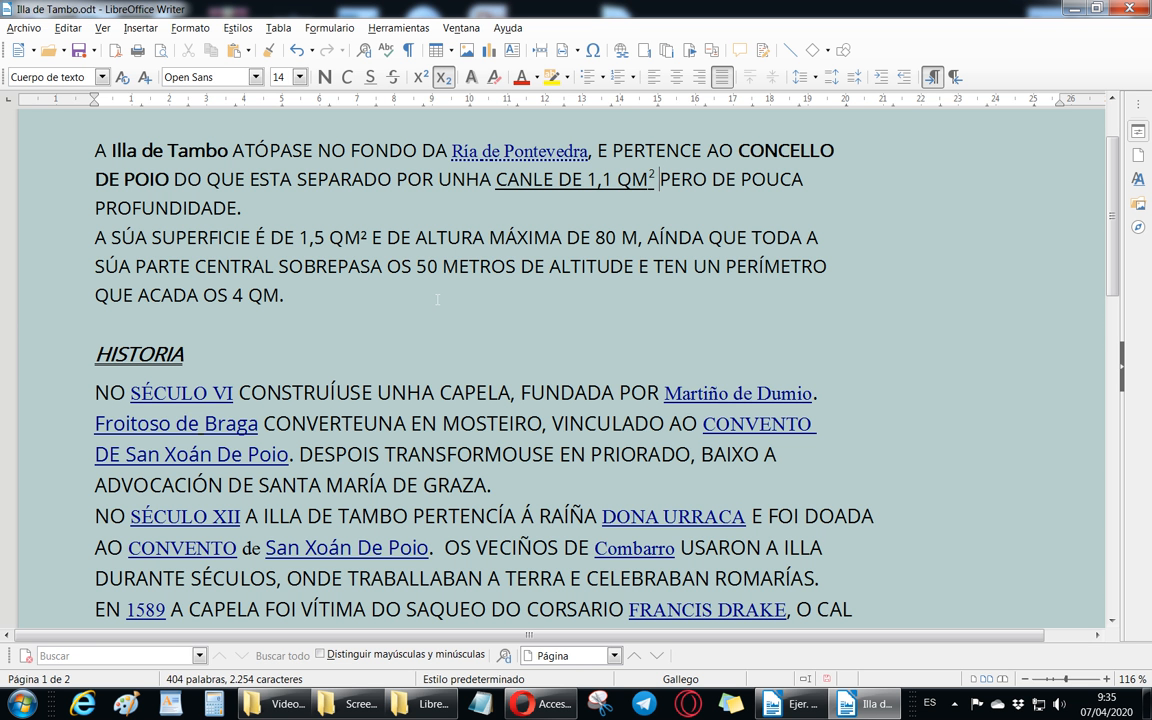
{"action": "key", "text": "Right"}
Step: Italicize the phrase ALTURA MÁXIMA DE 80 M in the second paragraph
{"action": "left_click_drag", "start_coordinate": [413, 237], "coordinate": [637, 237]}
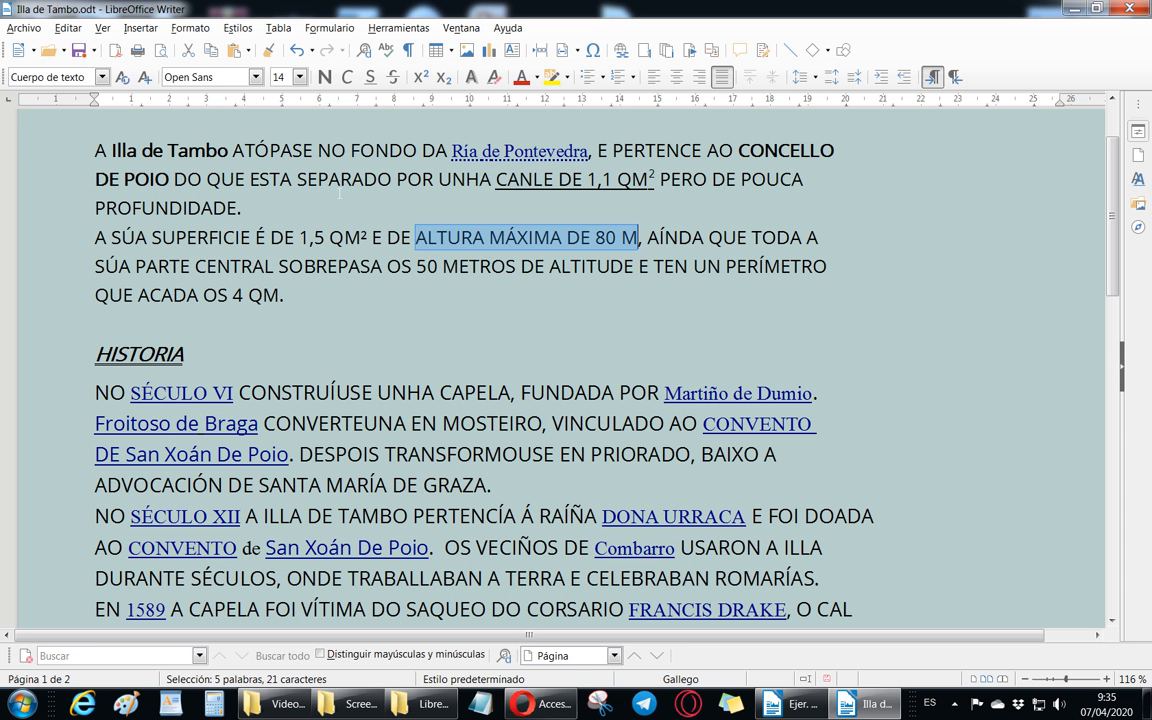
{"action": "left_click", "coordinate": [348, 84]}
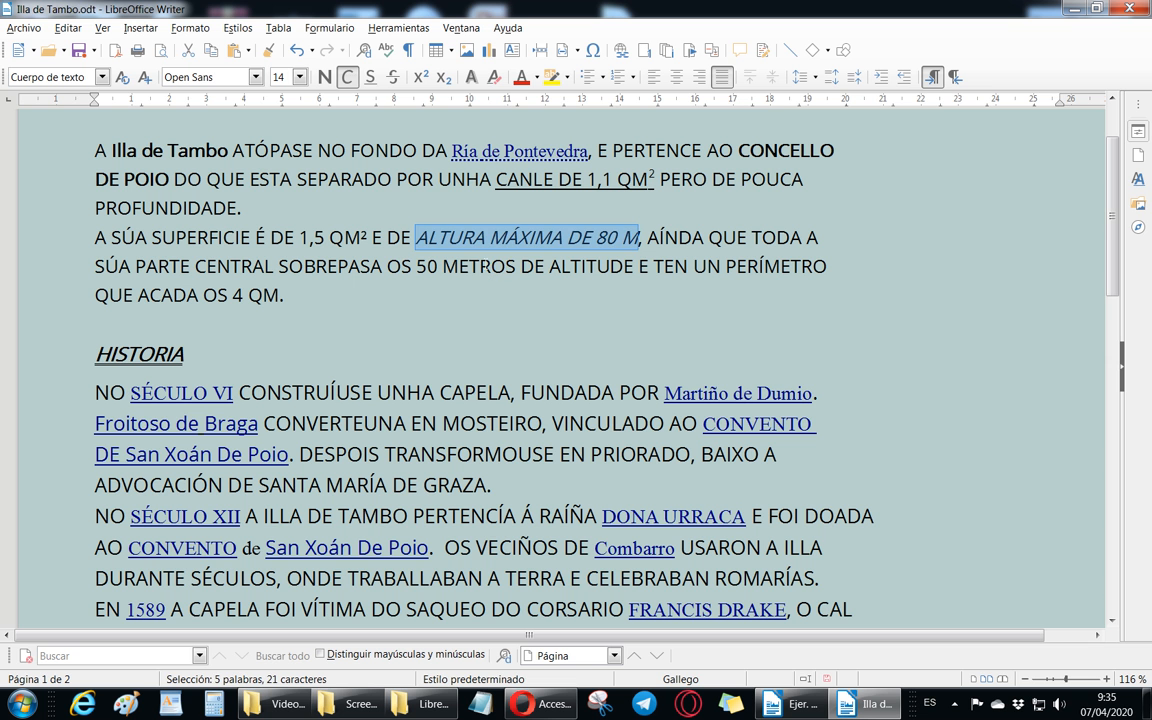
{"action": "left_click", "coordinate": [483, 263]}
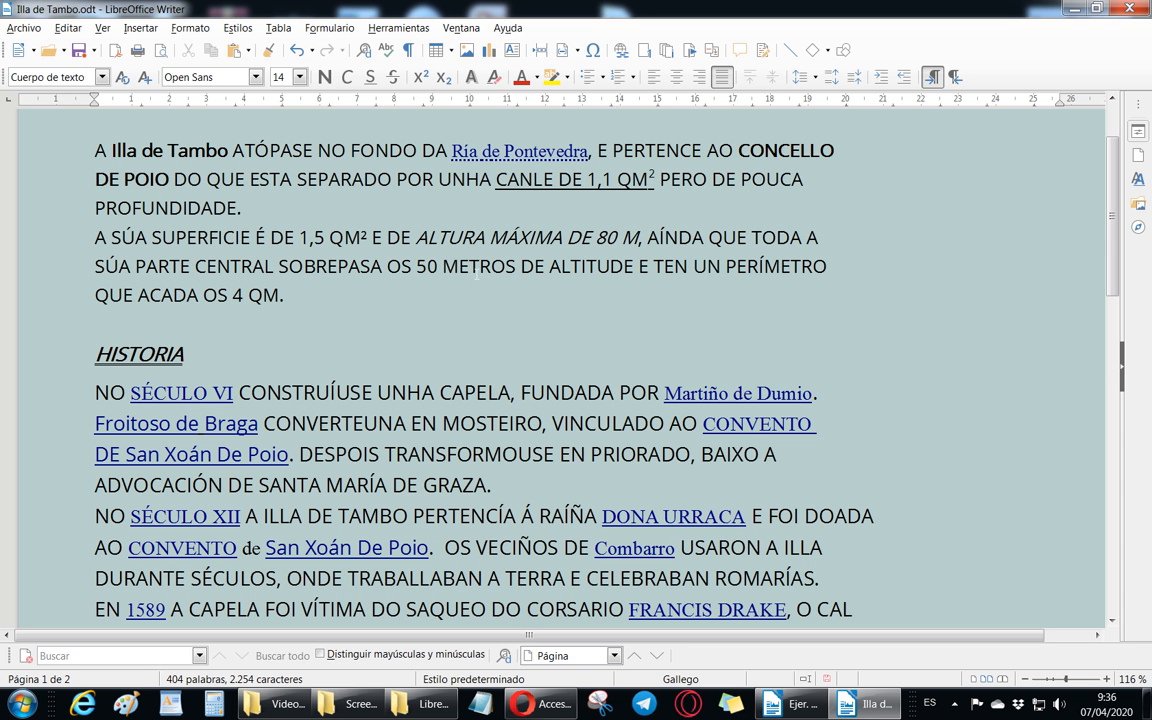
{"action": "key", "text": "ctrl+s"}
Step: Apply bold and underline to the phrase PARTE CENTRAL SOBREPASA OS 50 METROS DE ALTITUDE
{"action": "left_click_drag", "start_coordinate": [135, 266], "coordinate": [634, 266]}
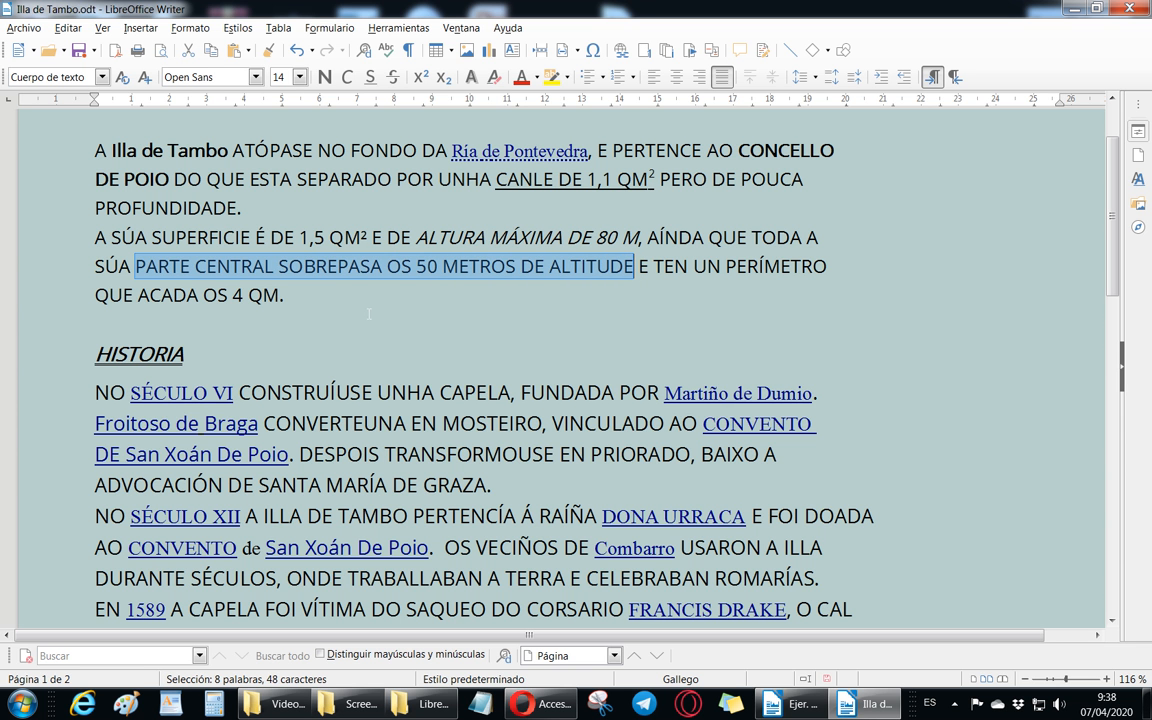
{"action": "left_click", "coordinate": [326, 80]}
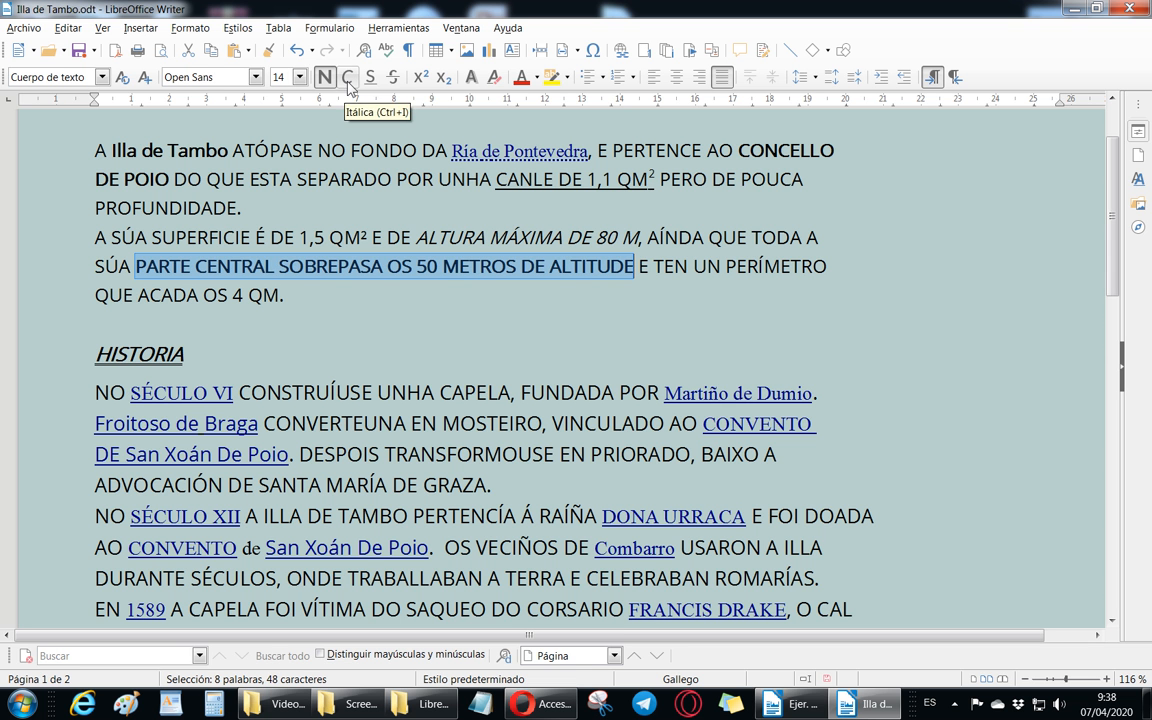
{"action": "left_click", "coordinate": [347, 78]}
{"action": "left_click", "coordinate": [347, 78]}
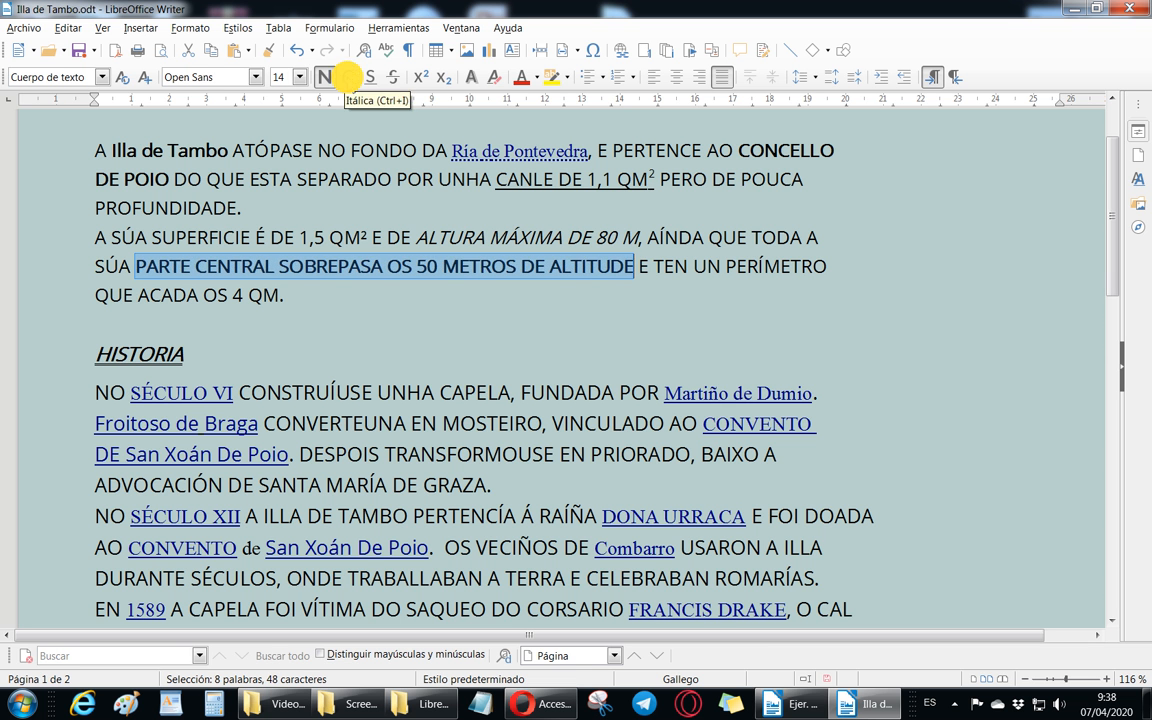
{"action": "left_click", "coordinate": [369, 80]}
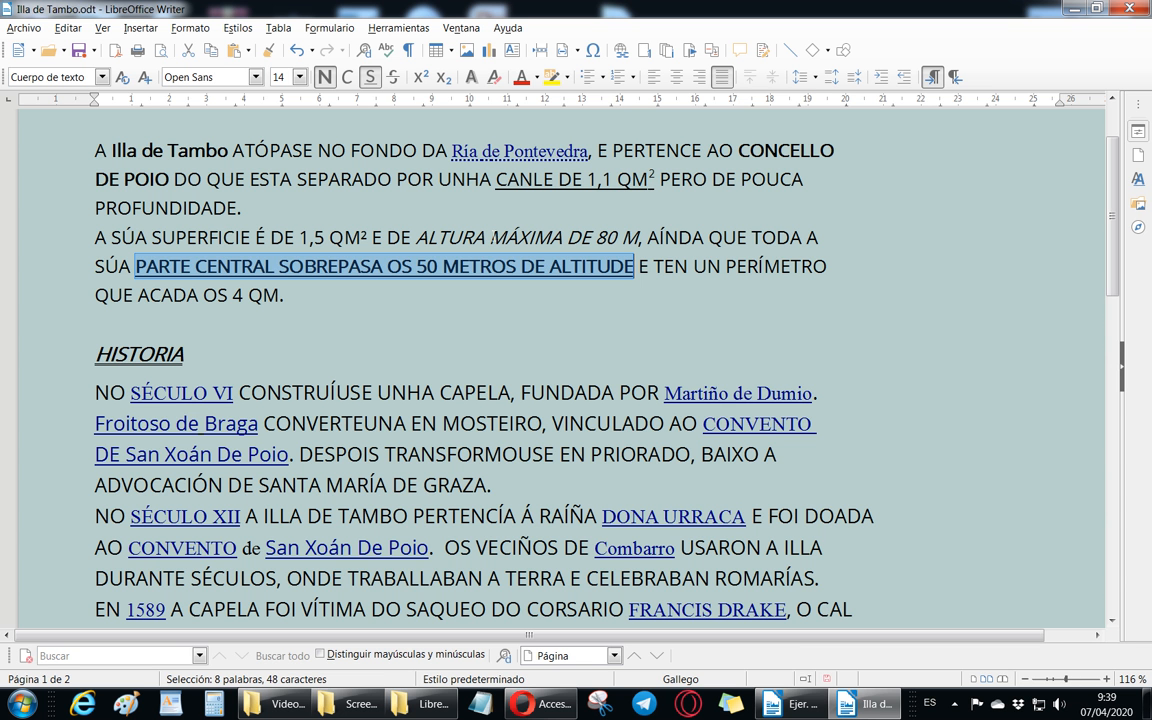
Step: Italicize the phrase 4 QM at the end of the second paragraph
{"action": "left_click", "coordinate": [704, 266]}
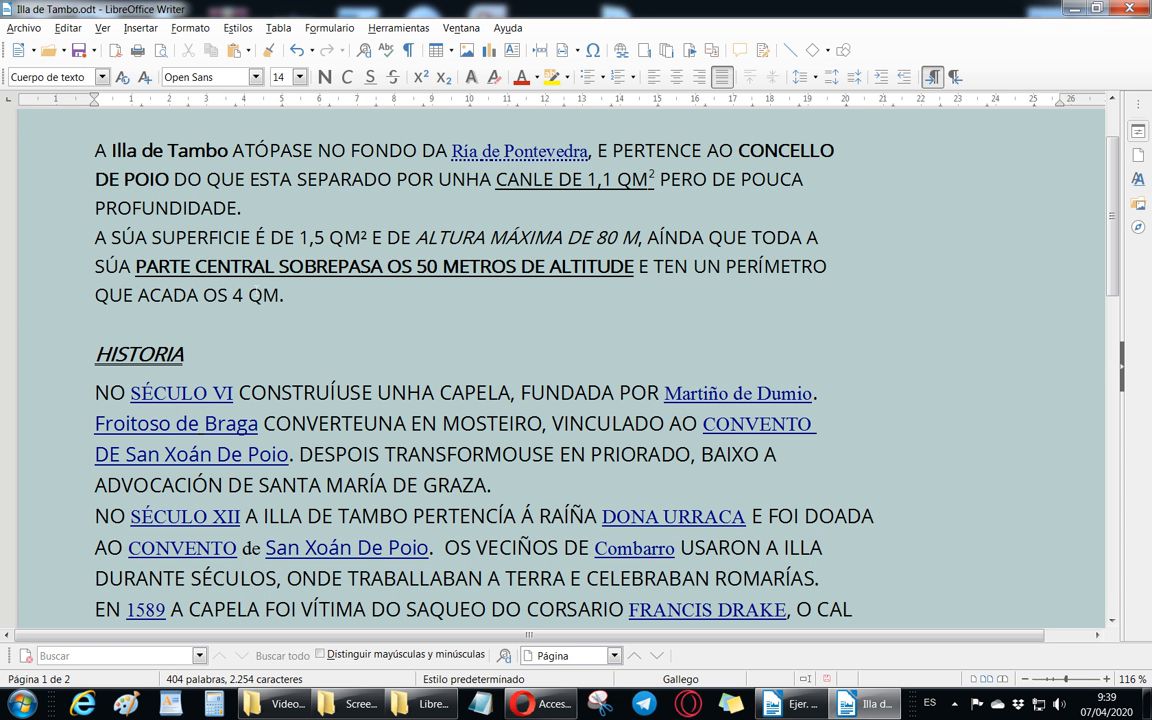
{"action": "left_click_drag", "start_coordinate": [232, 295], "coordinate": [280, 295]}
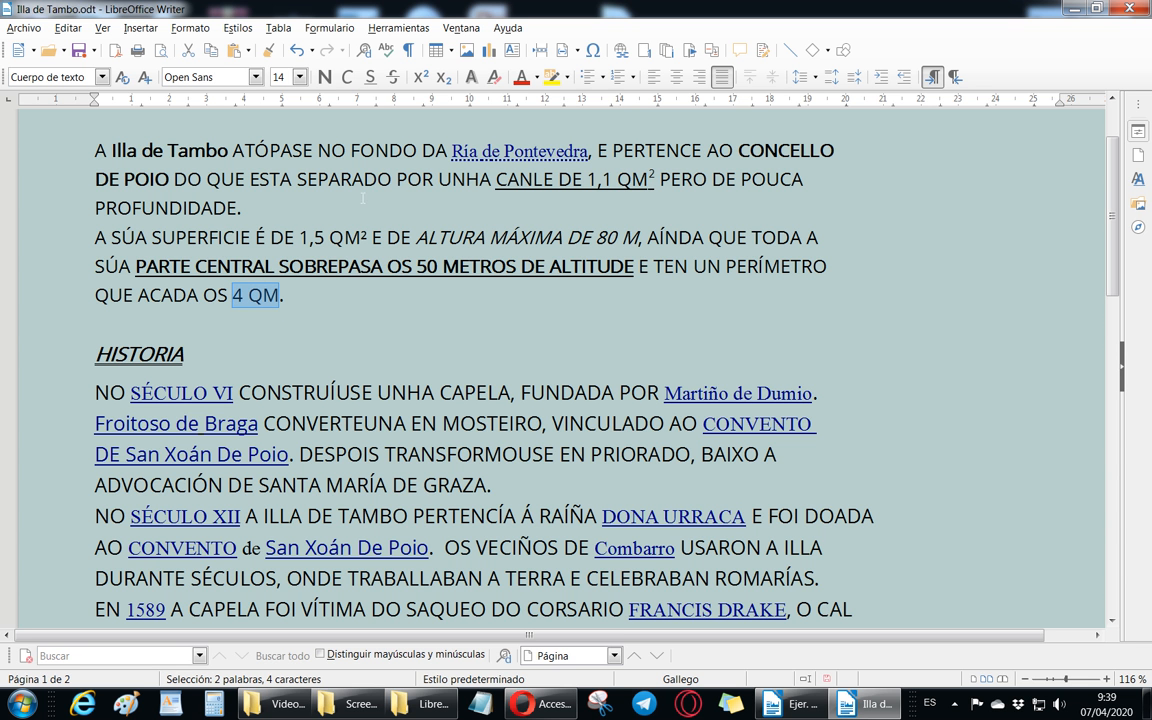
{"action": "left_click", "coordinate": [471, 79]}
{"action": "left_click", "coordinate": [203, 295]}
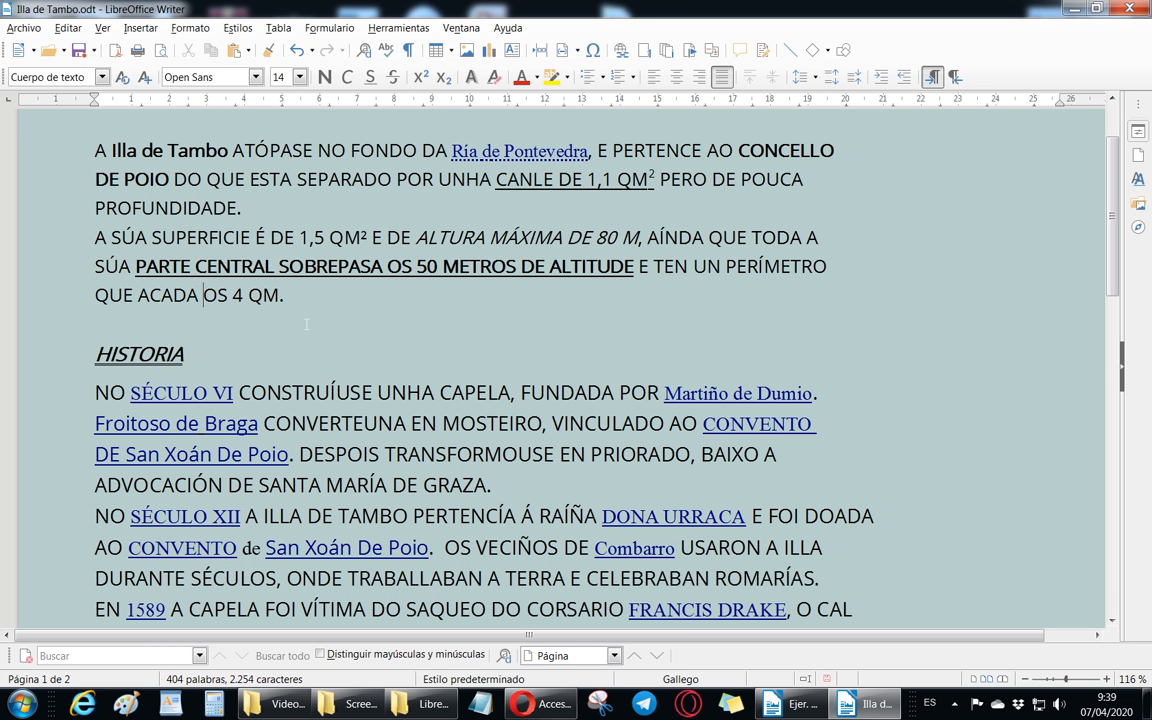
{"action": "left_click_drag", "start_coordinate": [233, 297], "coordinate": [285, 292]}
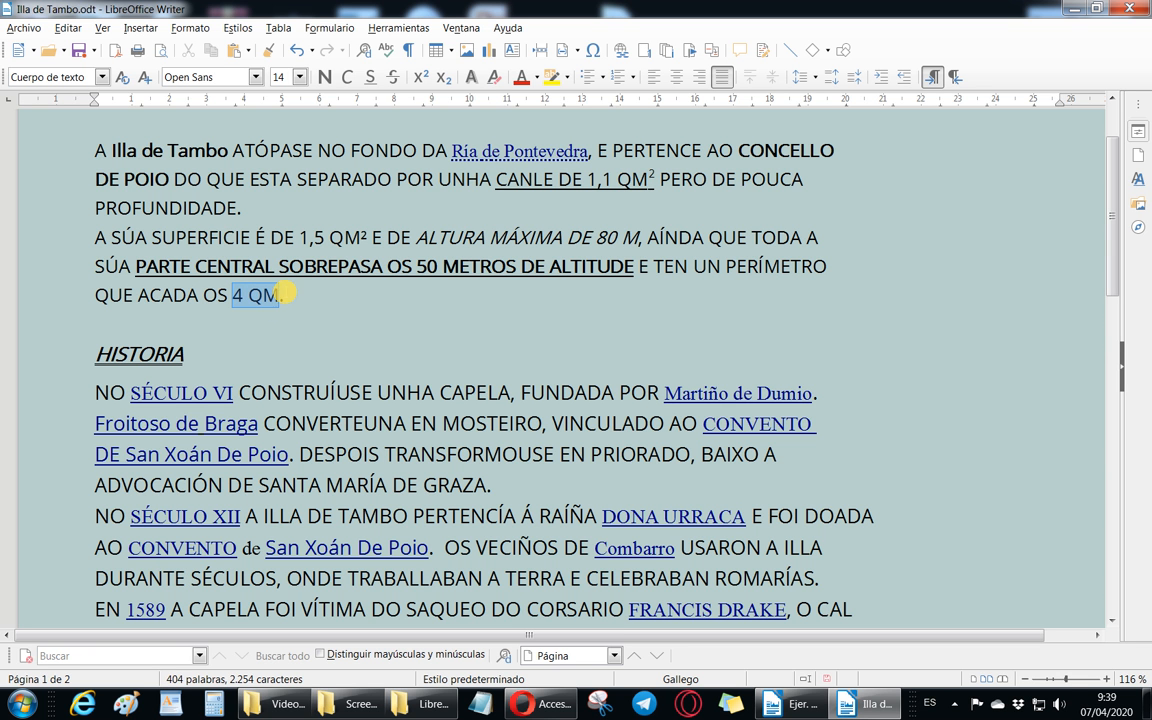
{"action": "left_click", "coordinate": [346, 77]}
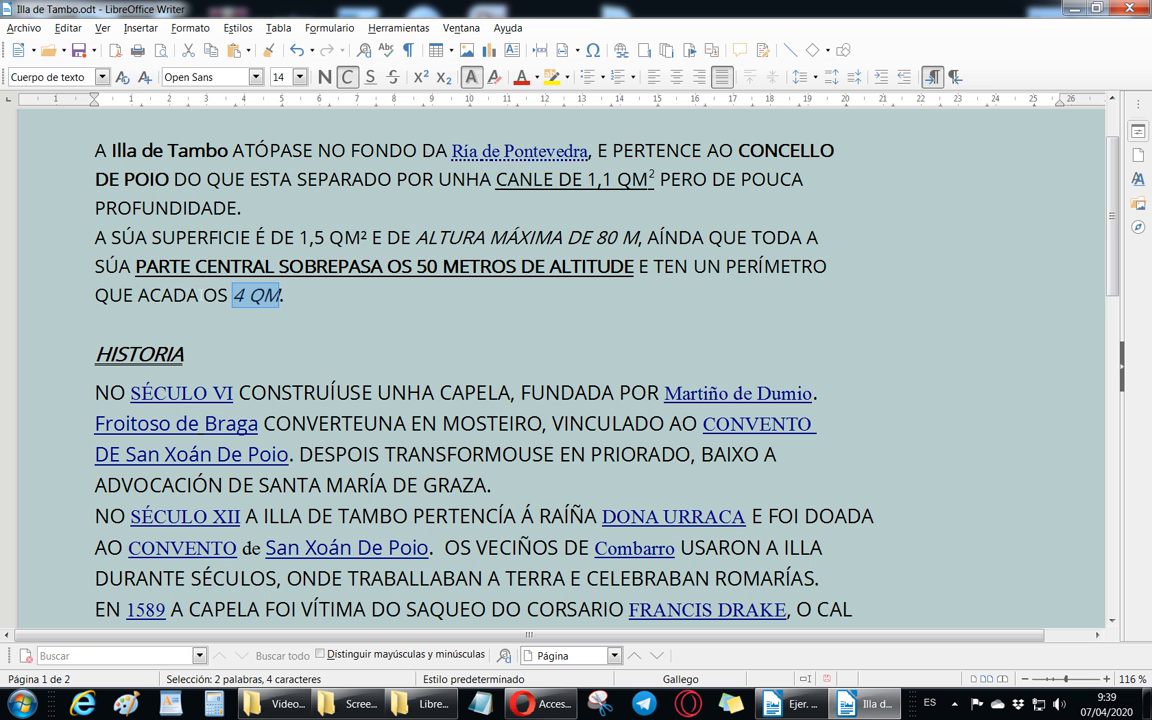
{"action": "left_click", "coordinate": [199, 295]}
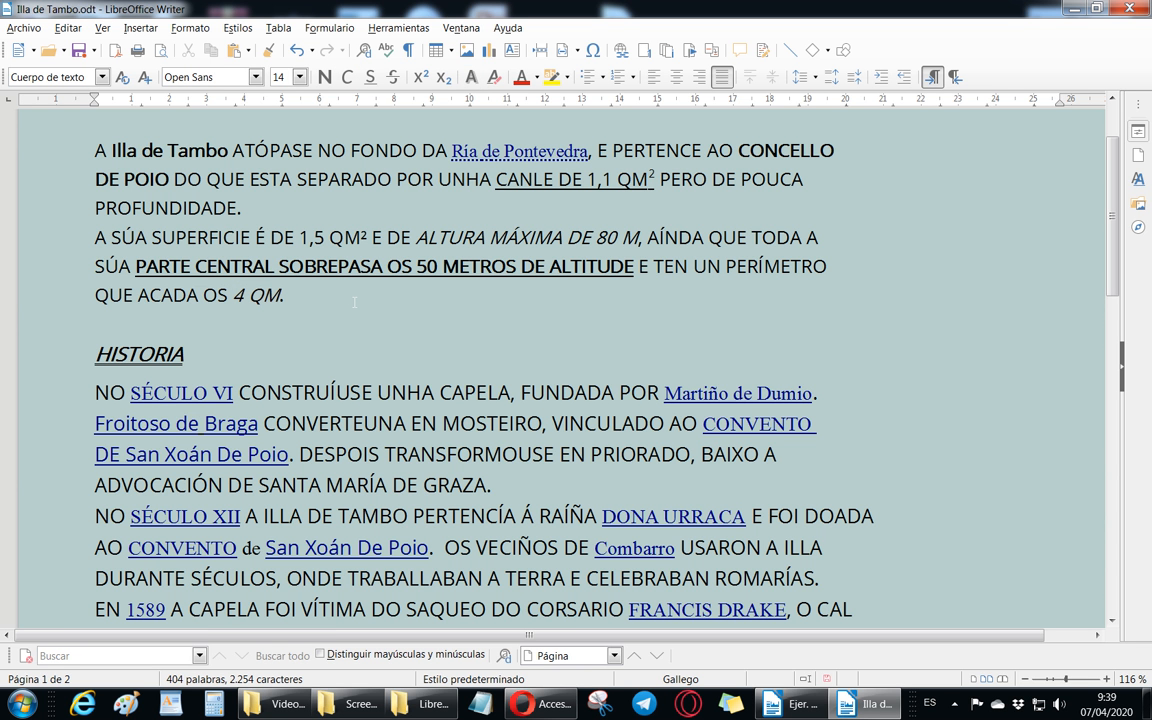
Step: Toggle italics and bold on and off for the word SEPARADO in the first paragraph, leaving it unformatted
{"action": "left_click", "coordinate": [340, 179]}
{"action": "left_click", "coordinate": [348, 82]}
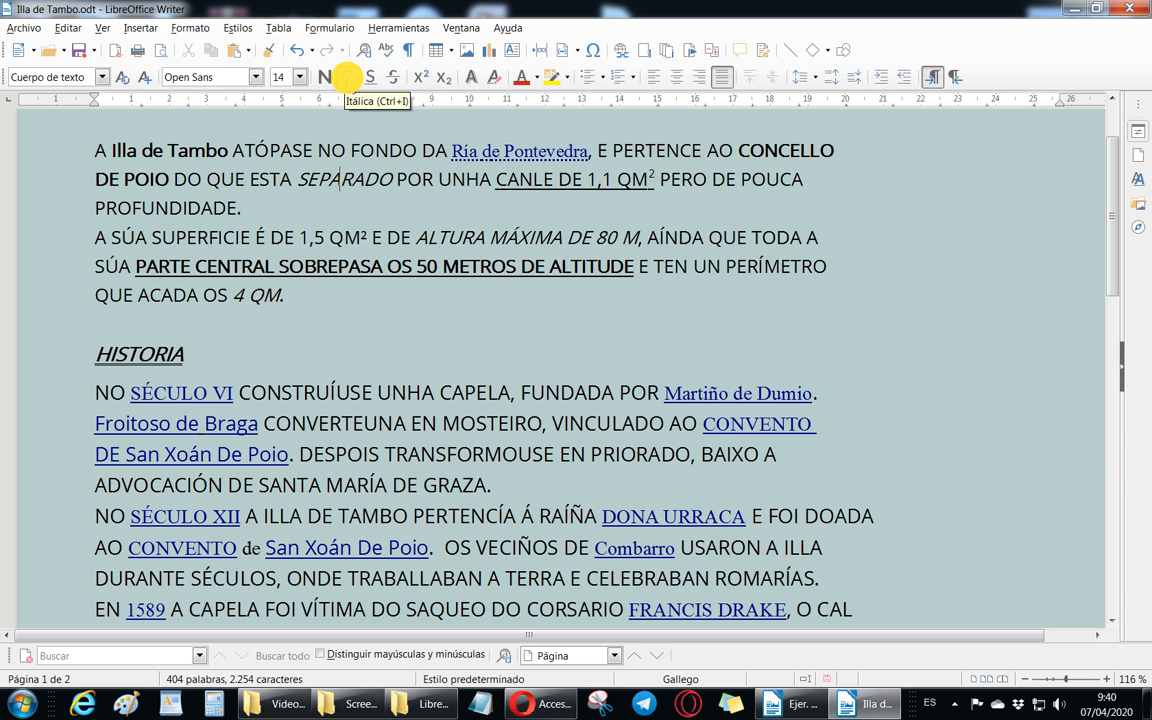
{"action": "left_click", "coordinate": [348, 82]}
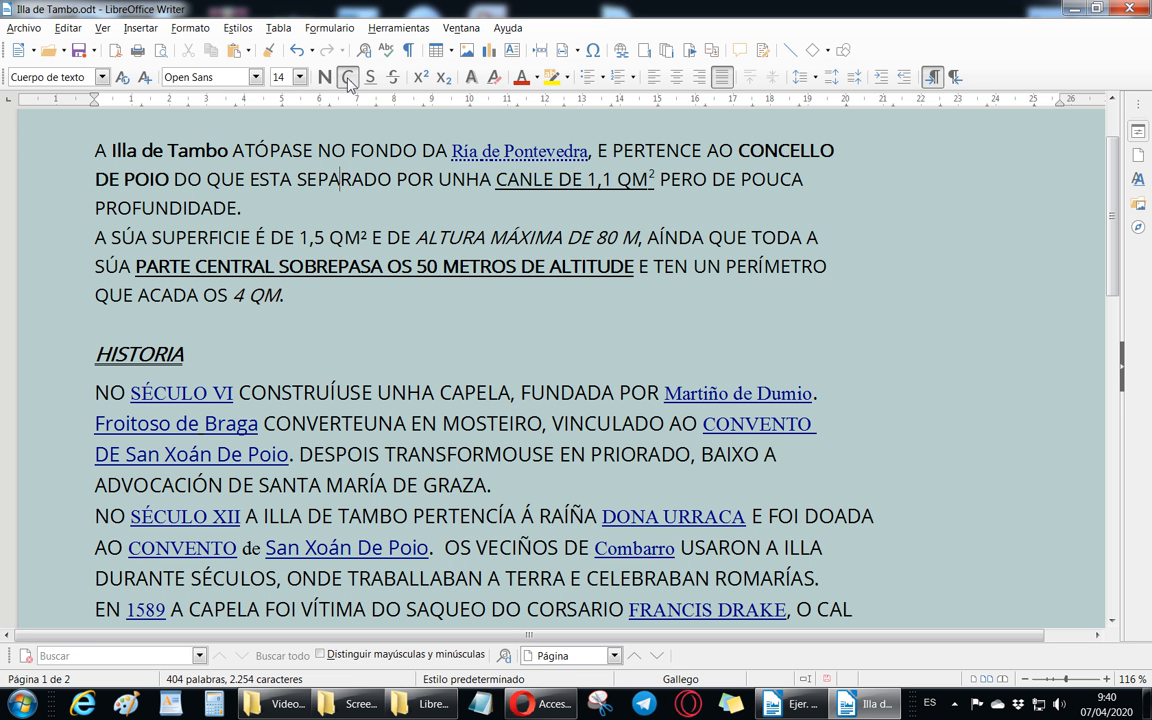
{"action": "left_click", "coordinate": [348, 82]}
{"action": "left_click", "coordinate": [348, 82]}
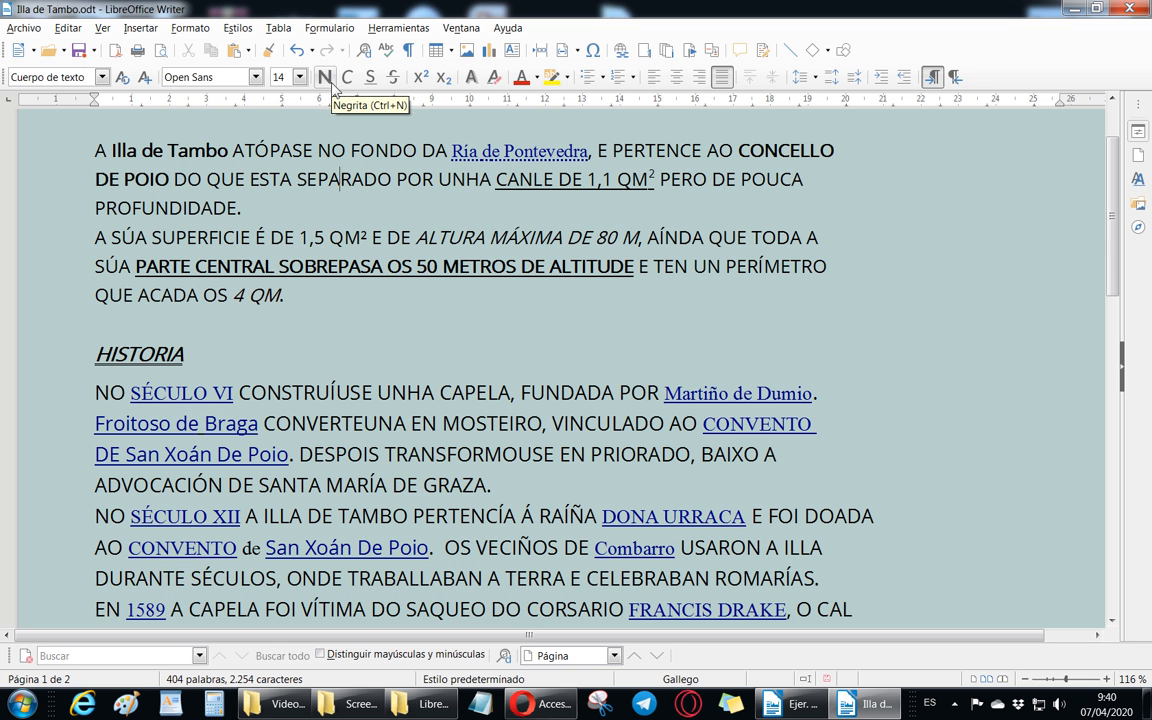
{"action": "left_click", "coordinate": [325, 78]}
{"action": "left_click", "coordinate": [327, 82]}
{"action": "left_click", "coordinate": [325, 80]}
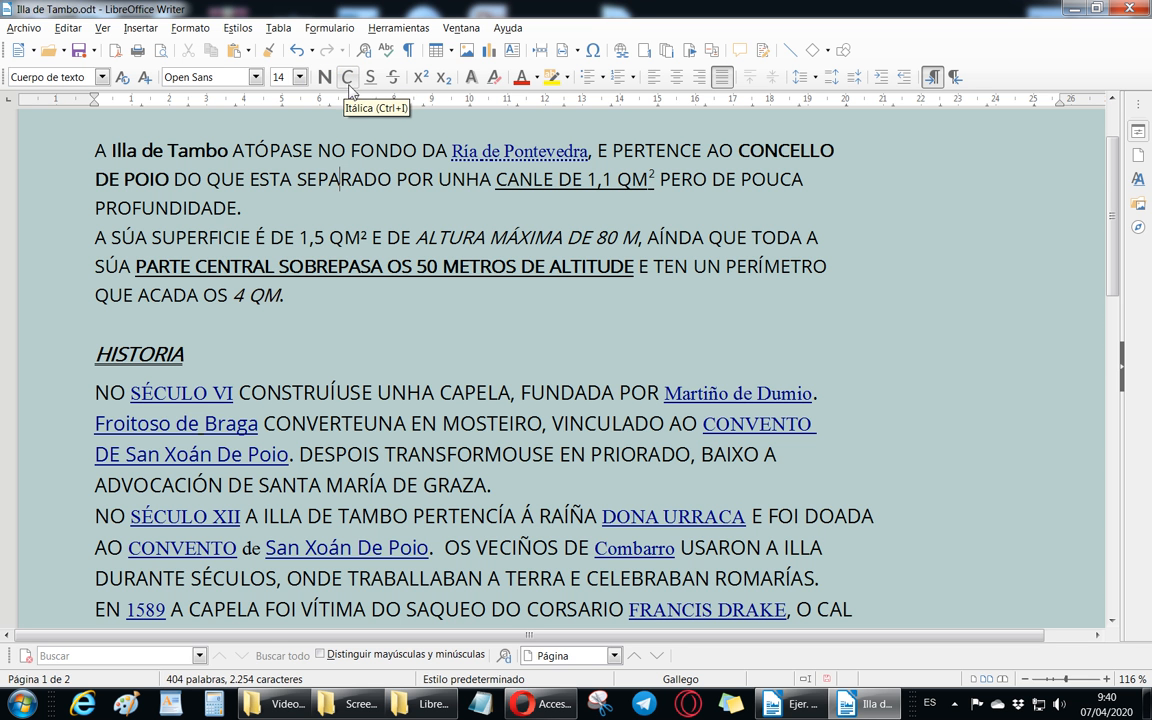
Step: Try italics and the shadow effect on the word SEPARADO, then remove both
{"action": "left_click", "coordinate": [349, 80]}
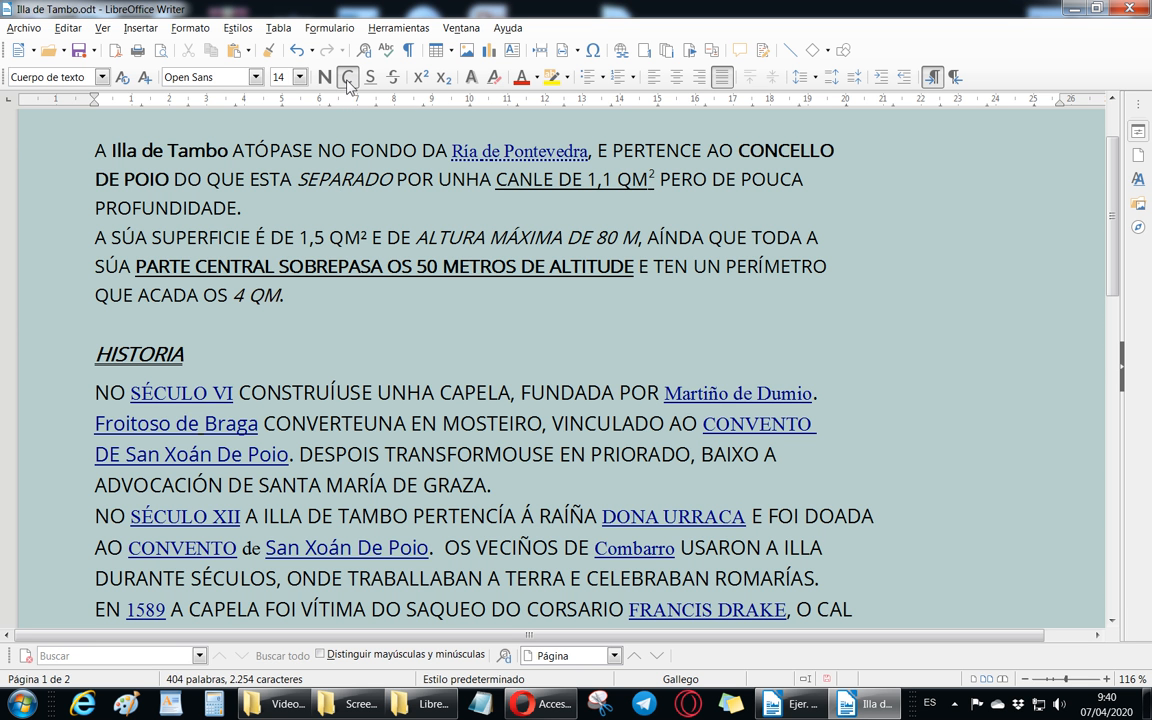
{"action": "left_click", "coordinate": [472, 77]}
{"action": "left_click", "coordinate": [473, 77]}
{"action": "left_click", "coordinate": [347, 77]}
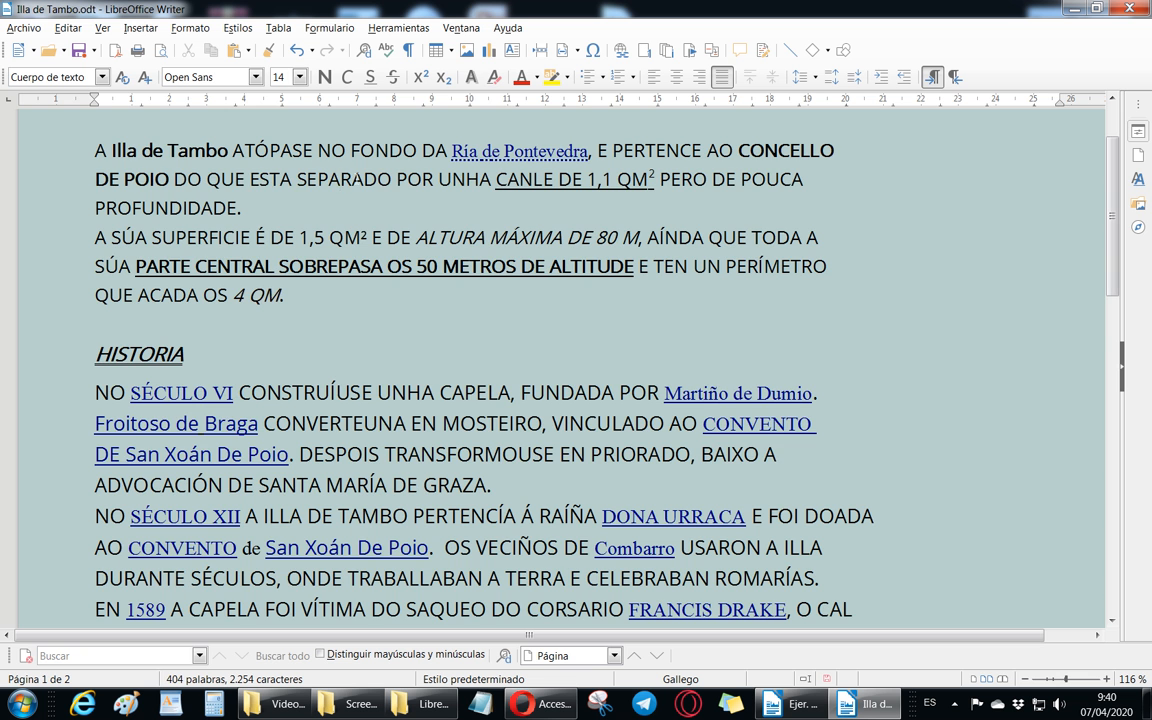
Step: Open the full character formatting settings for the underlined phrase CANLE DE 1,1 QM2 in the first paragraph
{"action": "scroll", "coordinate": [509, 329], "scroll_direction": "down", "scroll_amount": 1}
{"action": "scroll", "coordinate": [509, 329], "scroll_direction": "down", "scroll_amount": 1}
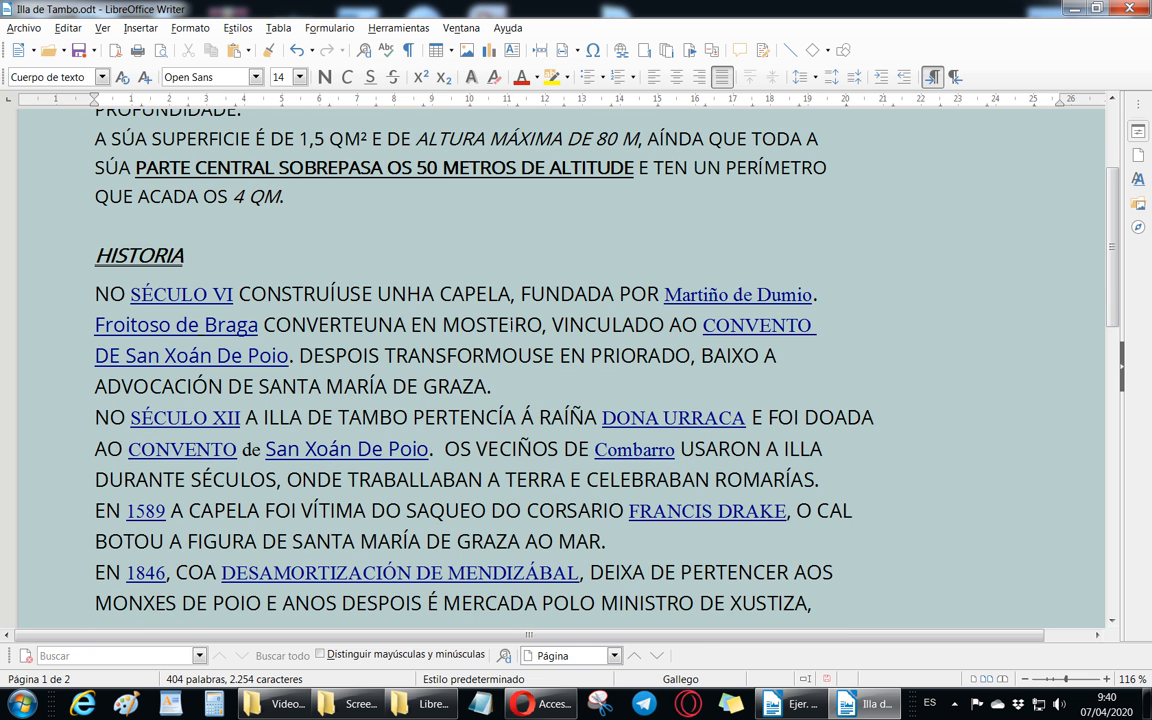
{"action": "scroll", "coordinate": [531, 318], "scroll_direction": "up", "scroll_amount": 2}
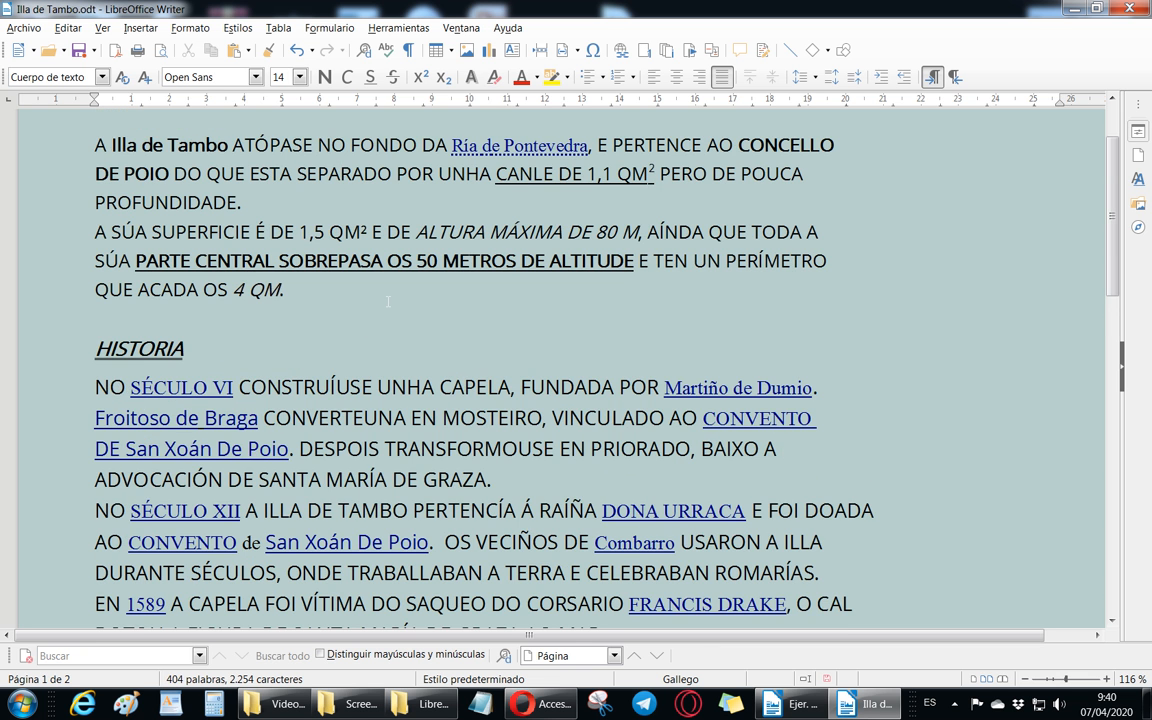
{"action": "scroll", "coordinate": [388, 300], "scroll_direction": "up", "scroll_amount": 1}
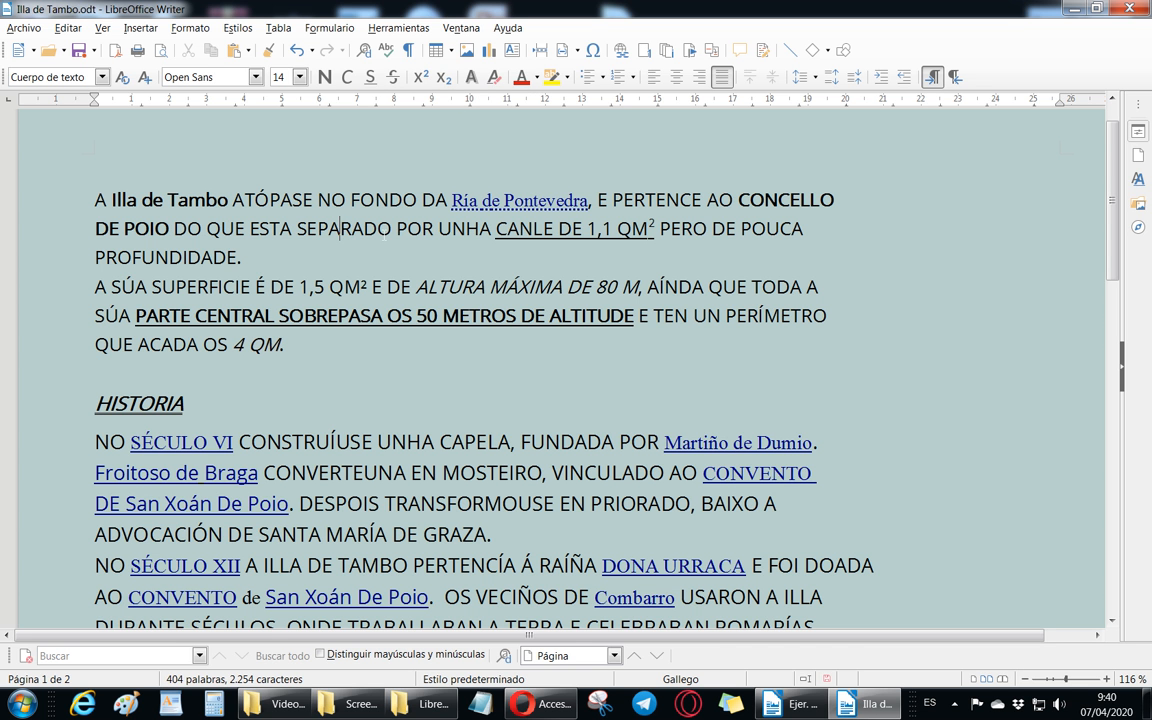
{"action": "left_click", "coordinate": [338, 228]}
{"action": "left_click_drag", "start_coordinate": [496, 228], "coordinate": [660, 228]}
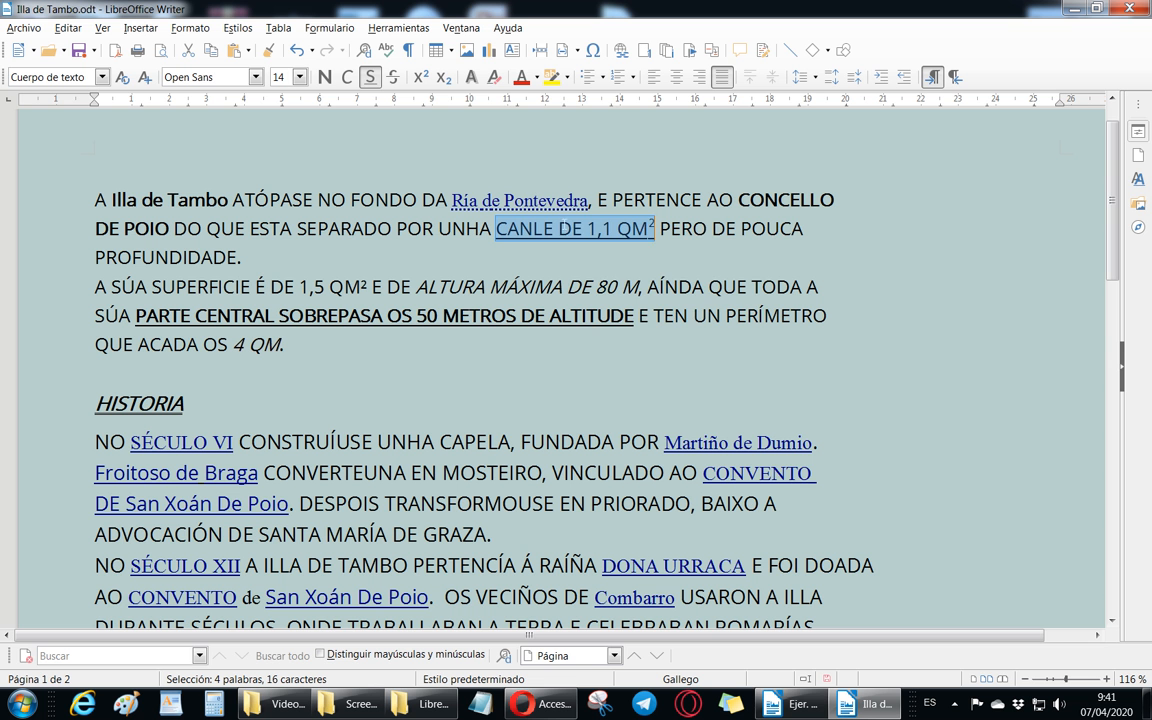
{"action": "right_click", "coordinate": [565, 229]}
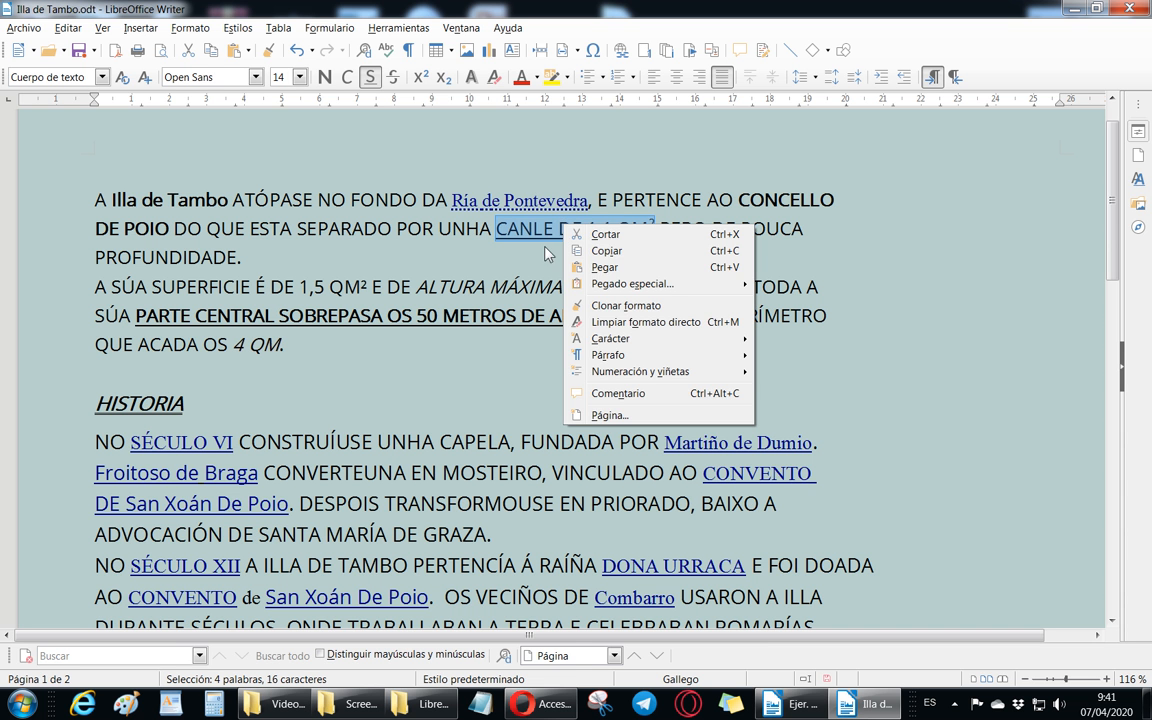
{"action": "left_click", "coordinate": [544, 248]}
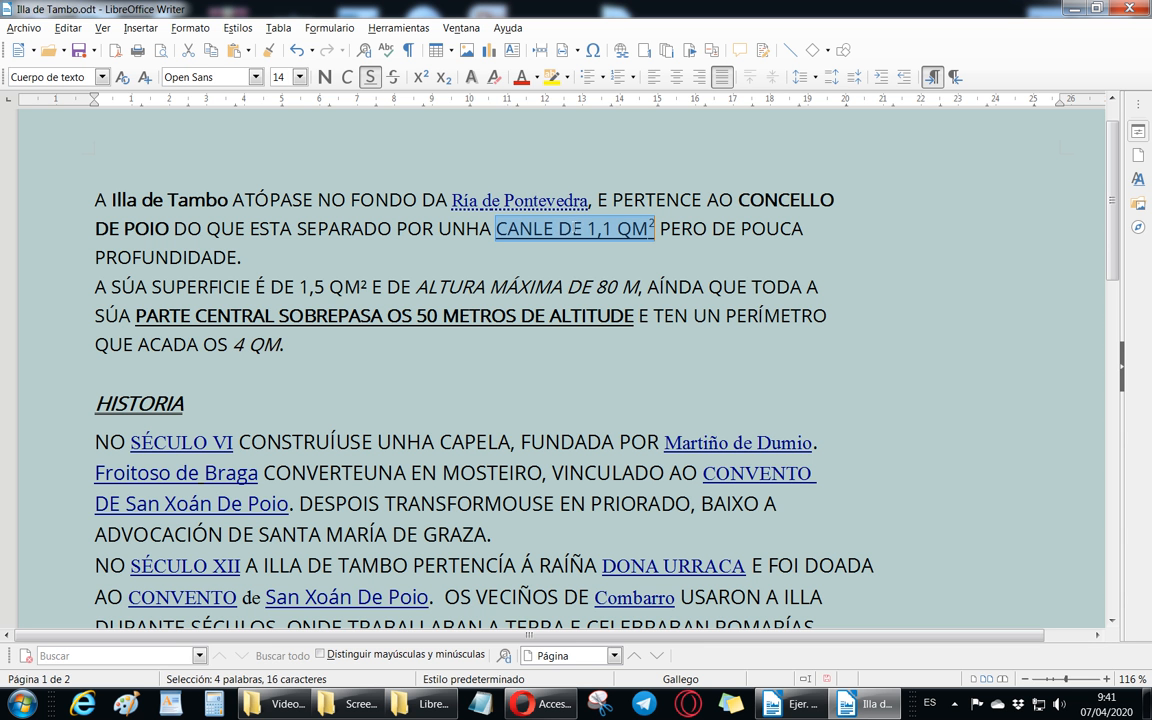
{"action": "right_click", "coordinate": [572, 229]}
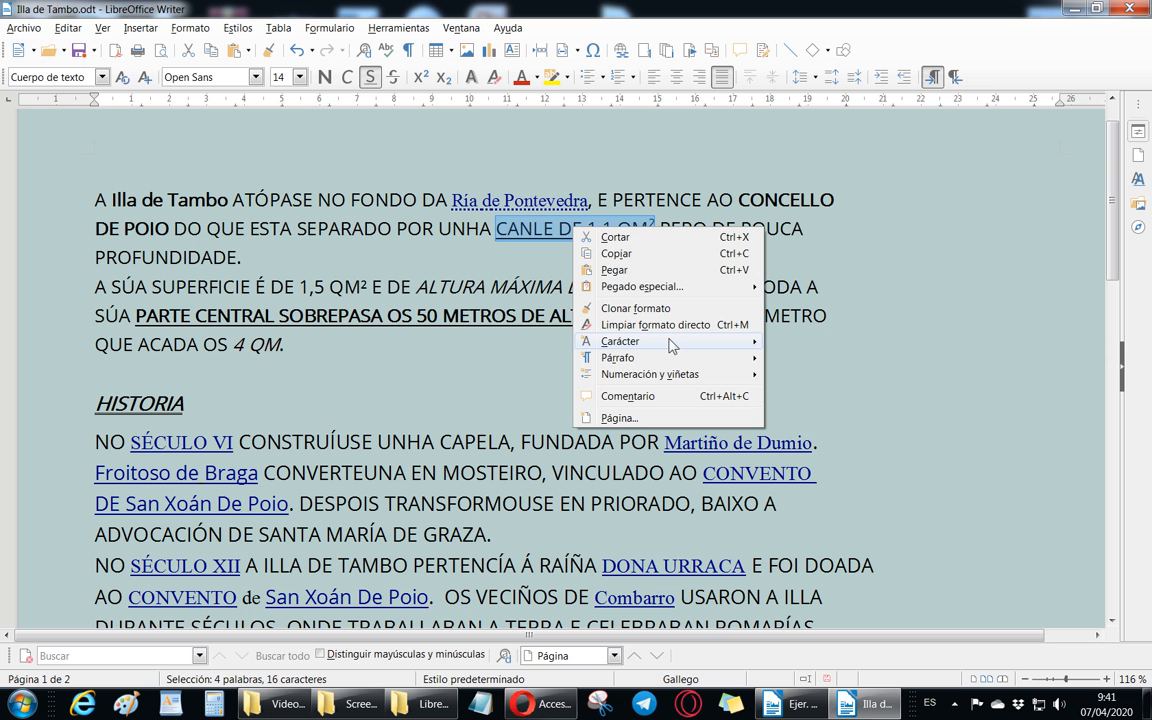
{"action": "mouse_move", "coordinate": [670, 345]}
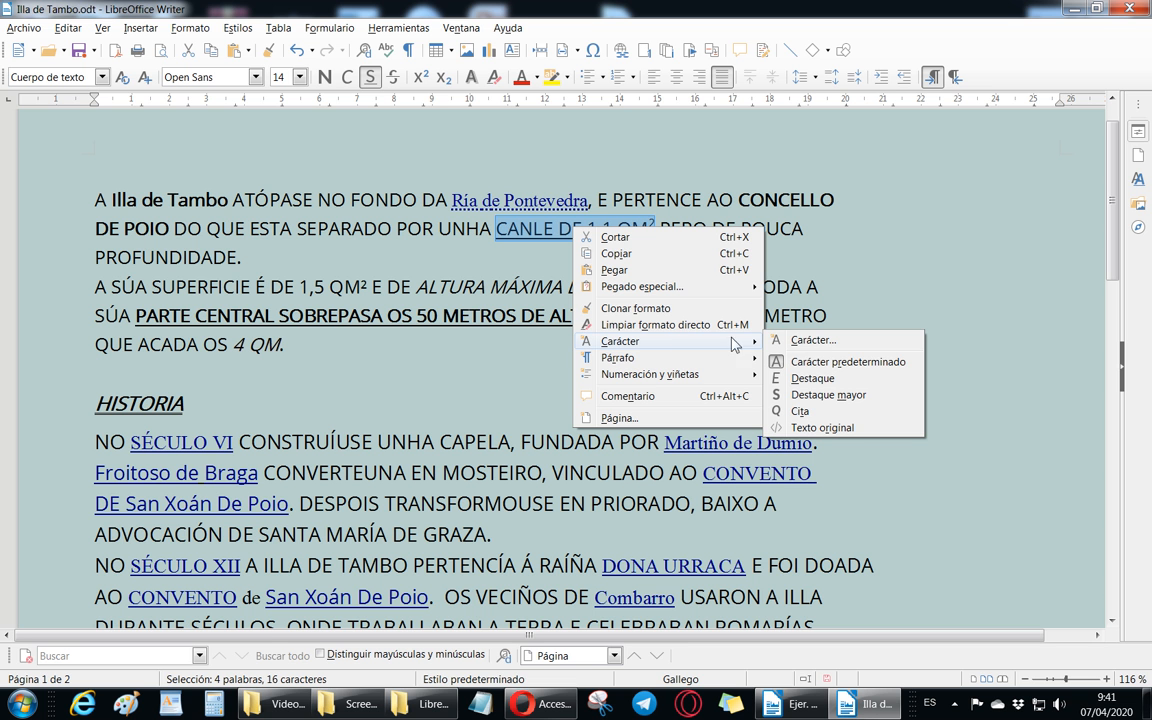
{"action": "left_click", "coordinate": [855, 341]}
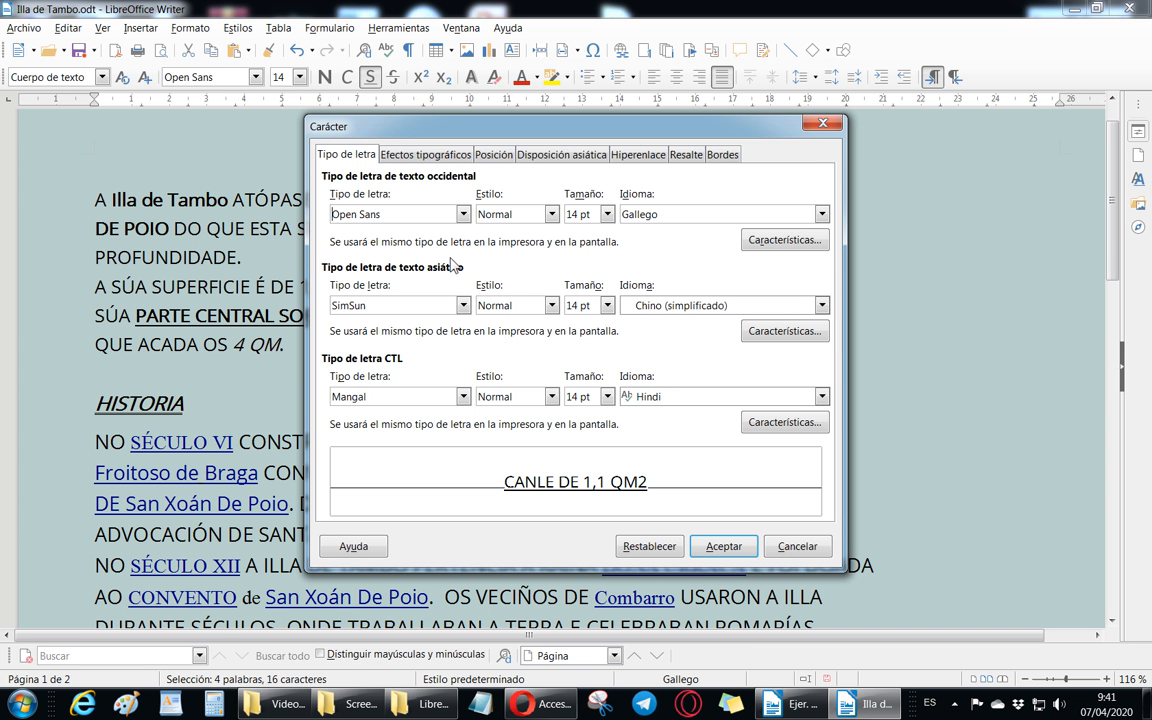
Step: Examine the available font colours, case effects and relief options among the phrase's font effects
{"action": "left_click", "coordinate": [413, 160]}
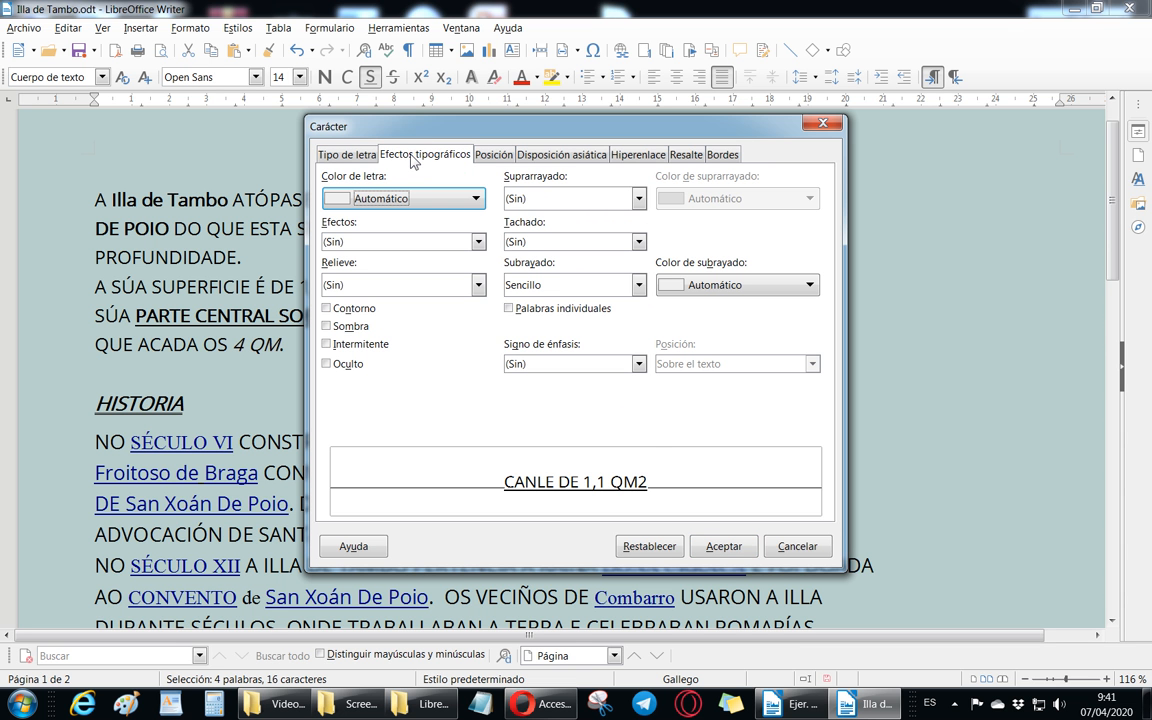
{"action": "left_click", "coordinate": [476, 198]}
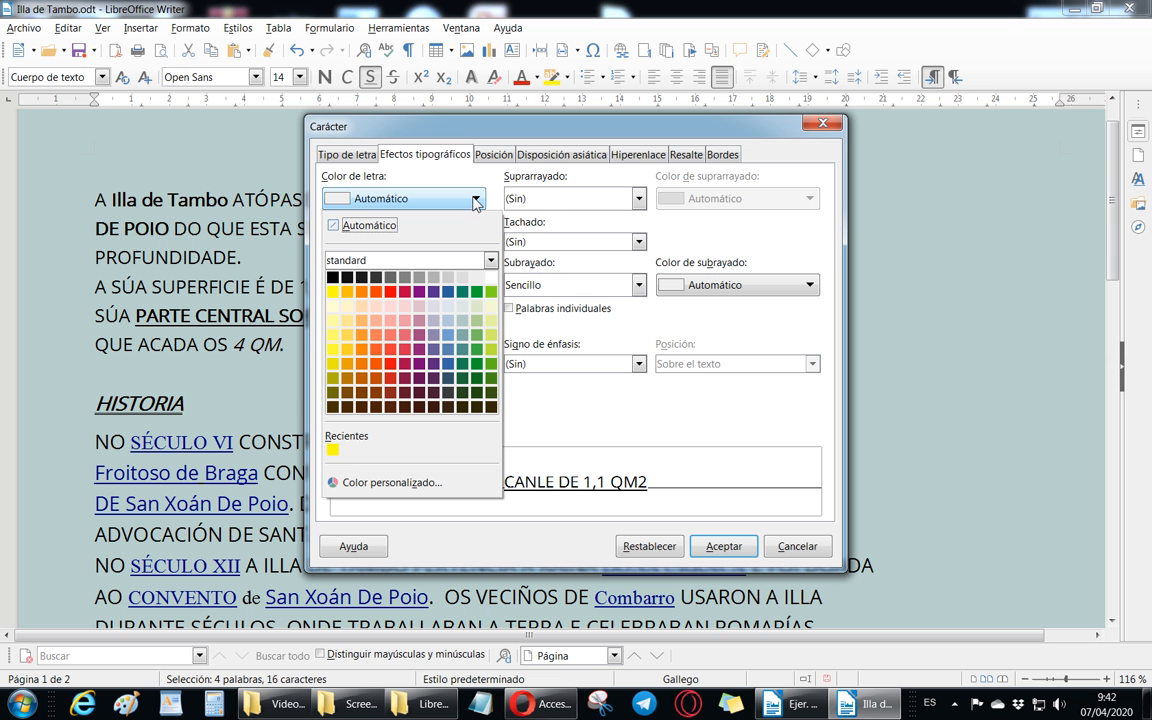
{"action": "left_click", "coordinate": [476, 199]}
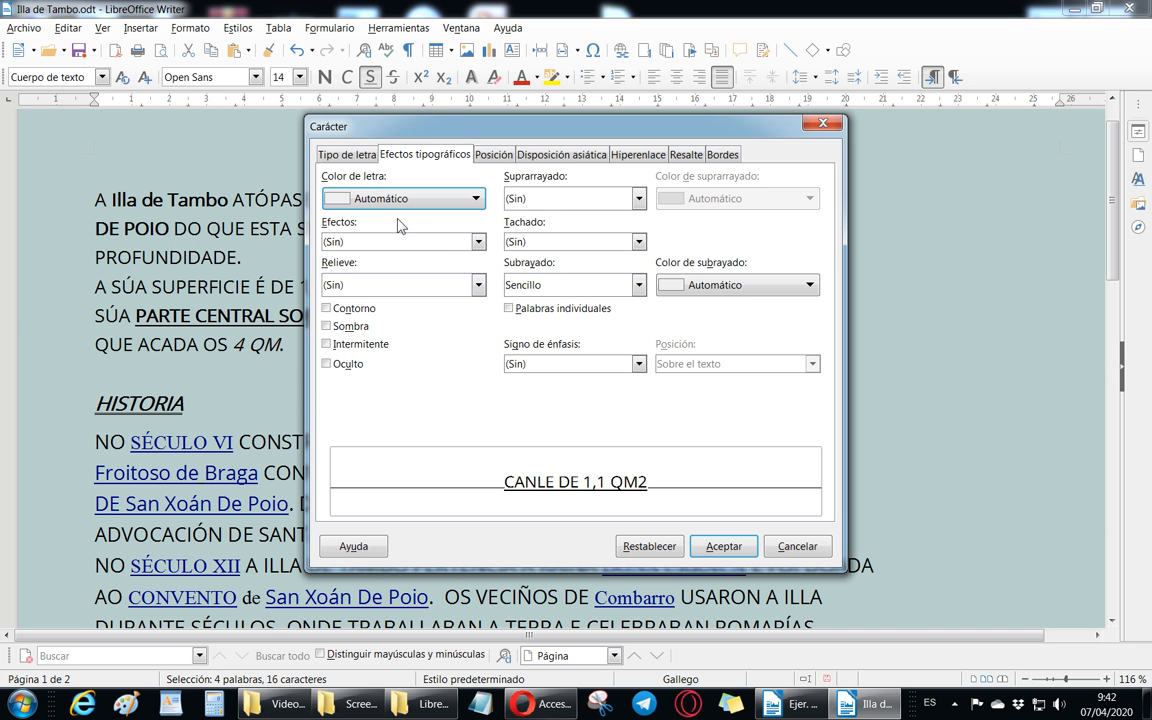
{"action": "left_click", "coordinate": [480, 243]}
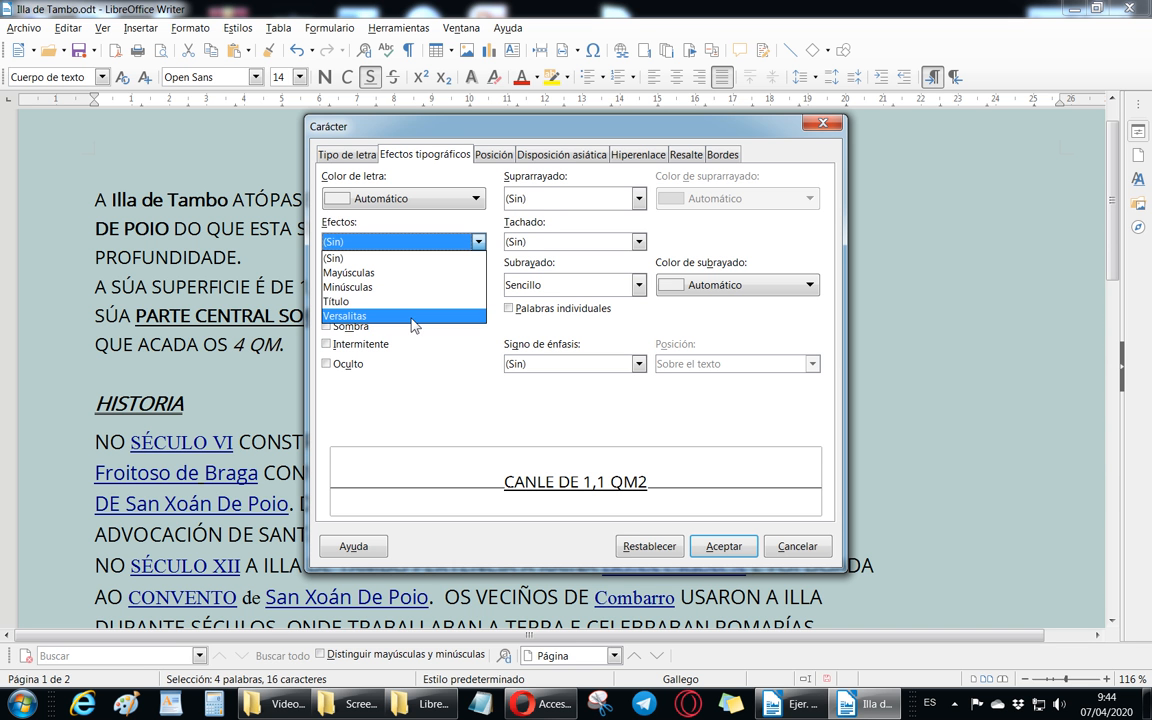
{"action": "left_click", "coordinate": [470, 373]}
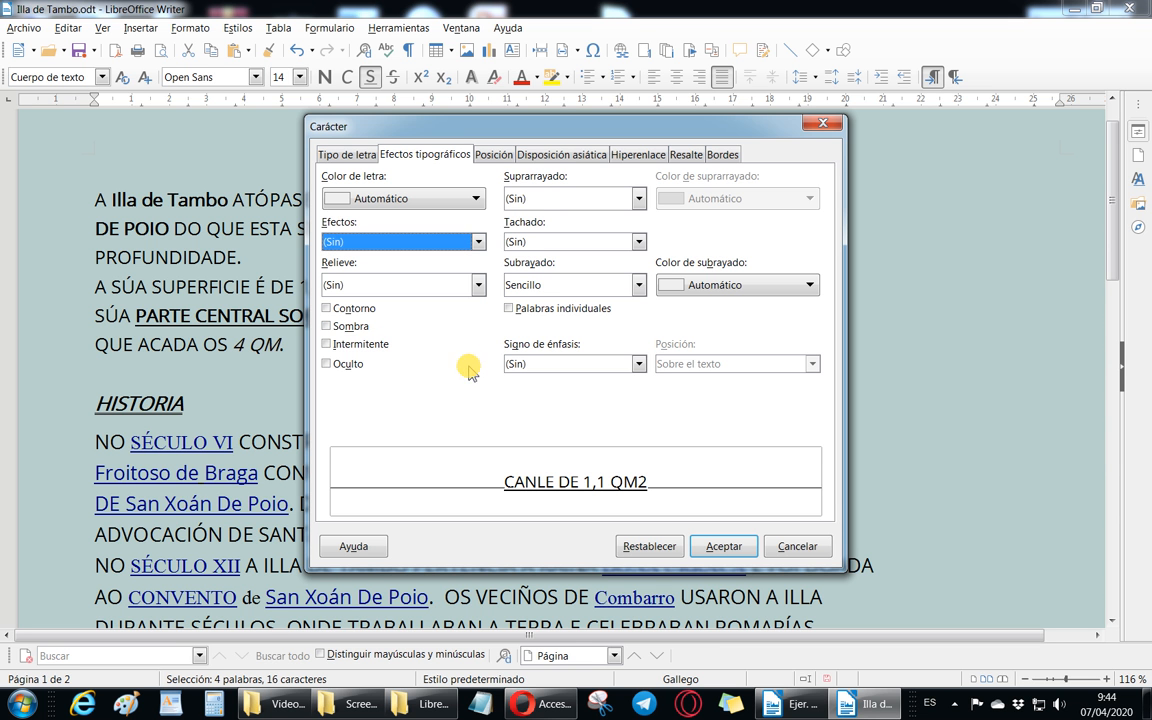
{"action": "left_click", "coordinate": [479, 286]}
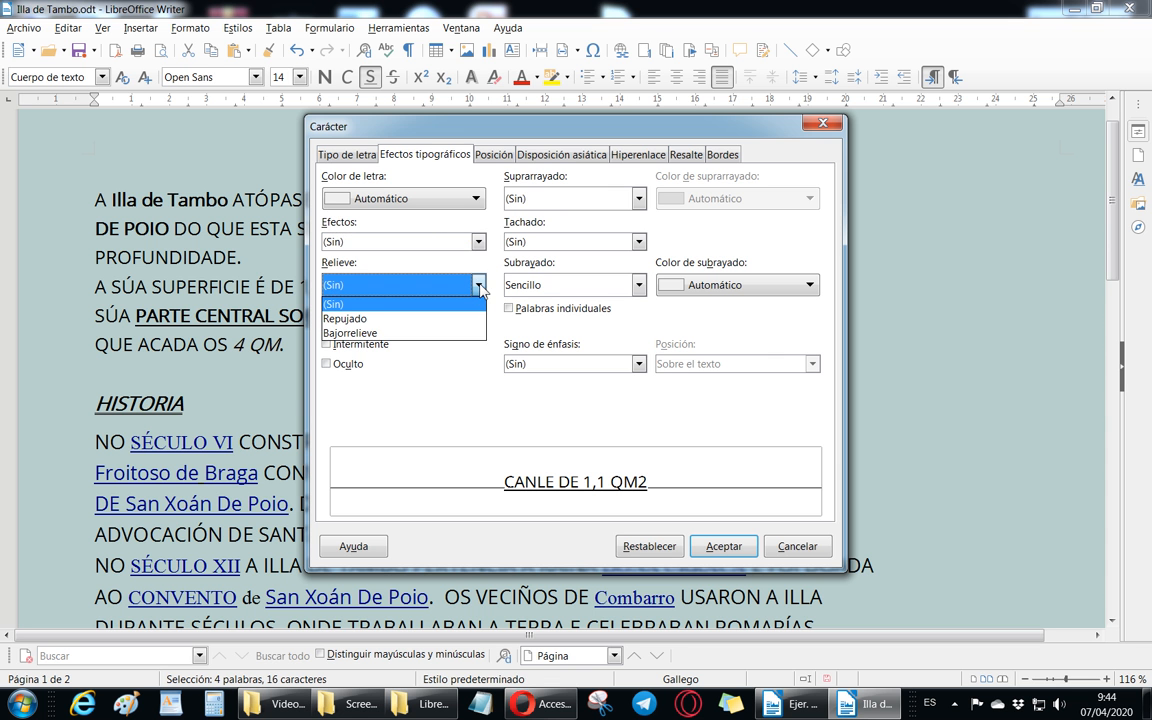
{"action": "left_click", "coordinate": [478, 241]}
Step: Preview the Mayúsculas, Minúsculas, Título and Versalitas effects in turn on the selected phrase
{"action": "left_click", "coordinate": [476, 243]}
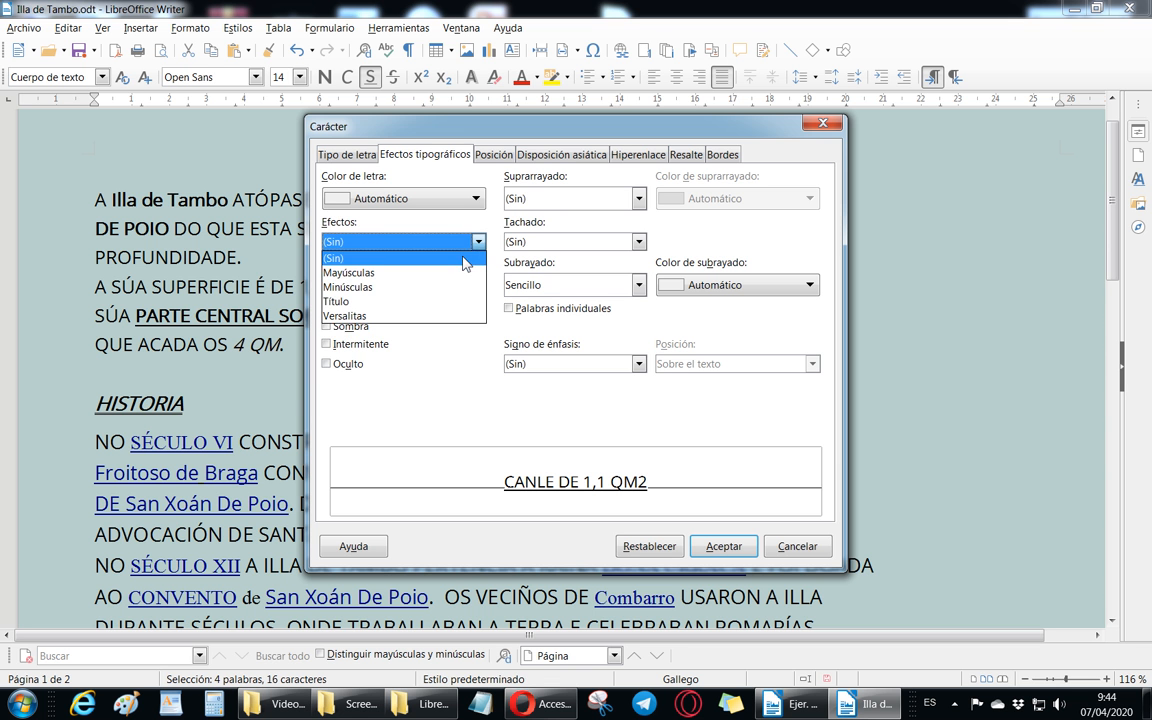
{"action": "left_click", "coordinate": [400, 272]}
{"action": "left_click", "coordinate": [435, 241]}
{"action": "left_click", "coordinate": [385, 287]}
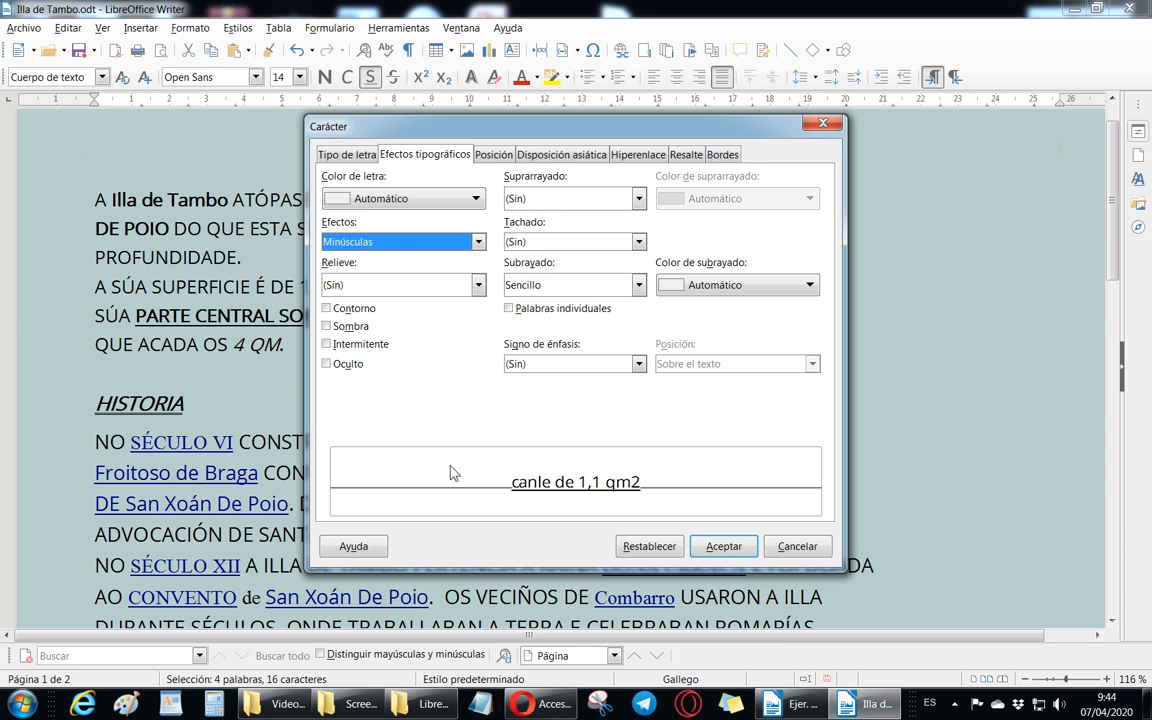
{"action": "left_click", "coordinate": [479, 242]}
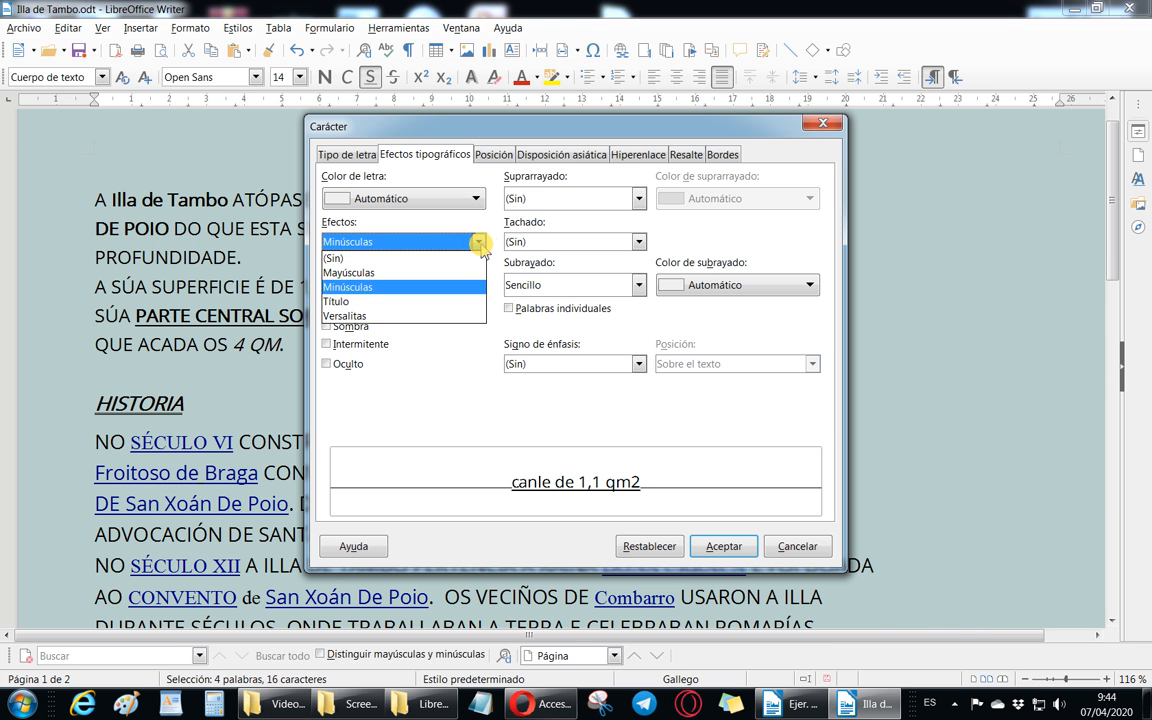
{"action": "left_click", "coordinate": [361, 299]}
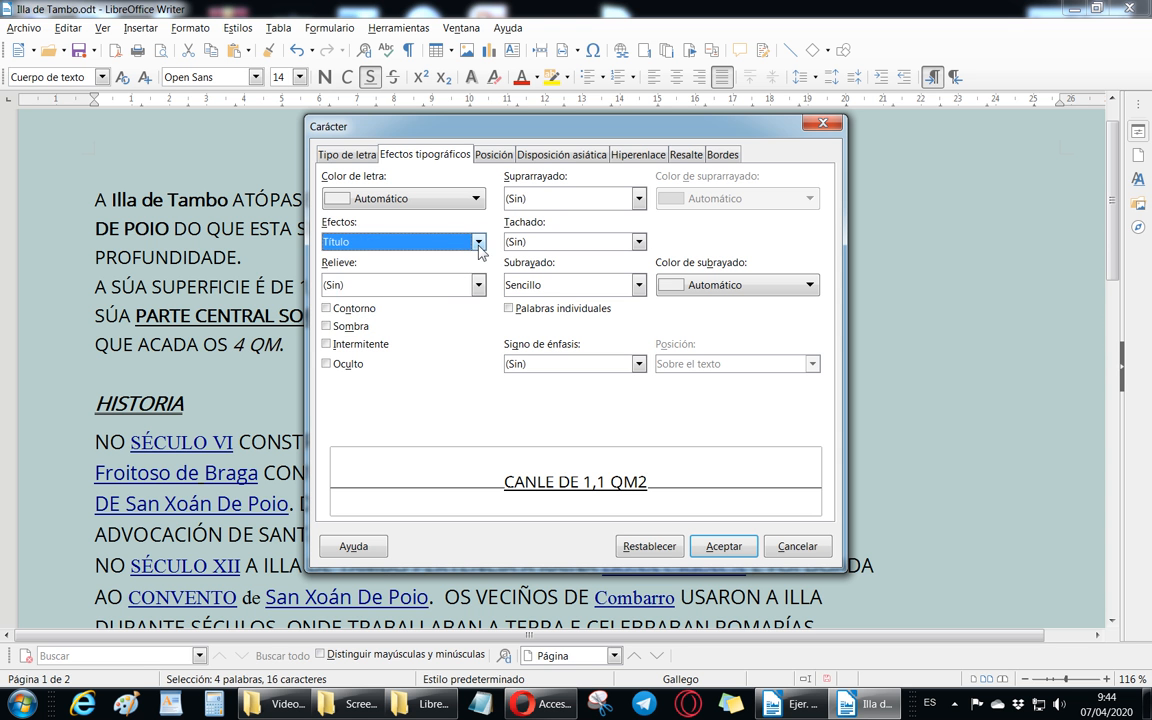
{"action": "left_click", "coordinate": [479, 242]}
{"action": "left_click", "coordinate": [420, 316]}
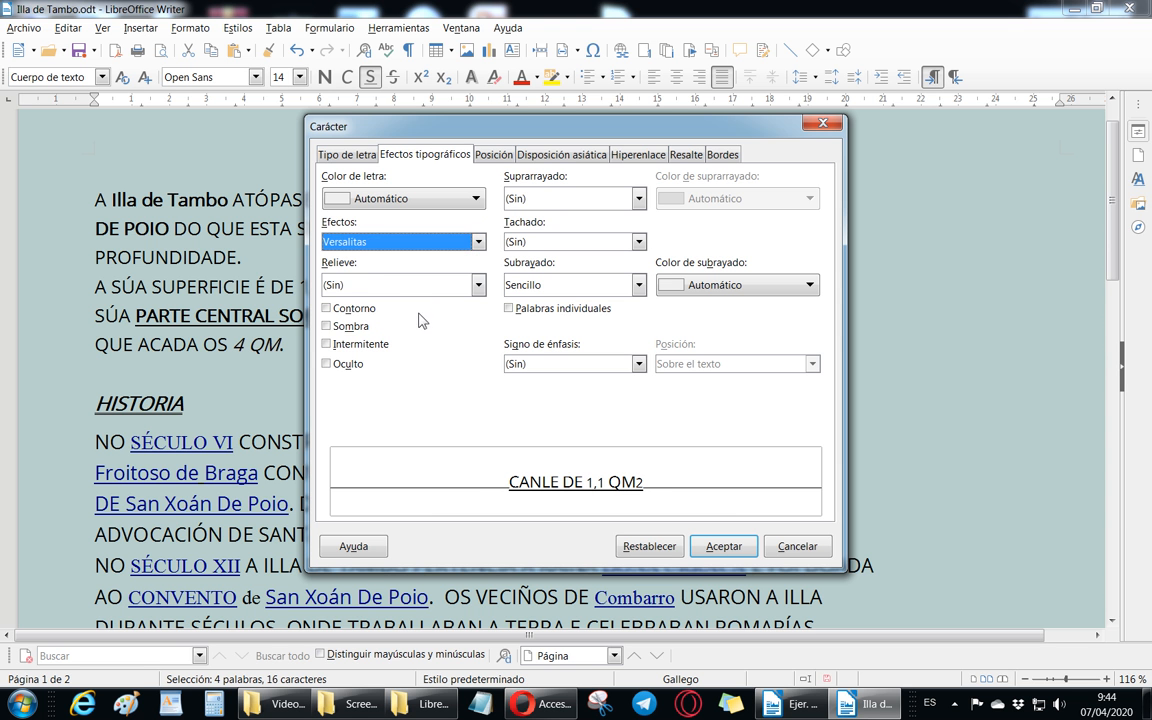
Step: Preview the Minúsculas effect on the phrase again and restore Versalitas, leaving the relief unset
{"action": "left_click", "coordinate": [479, 243]}
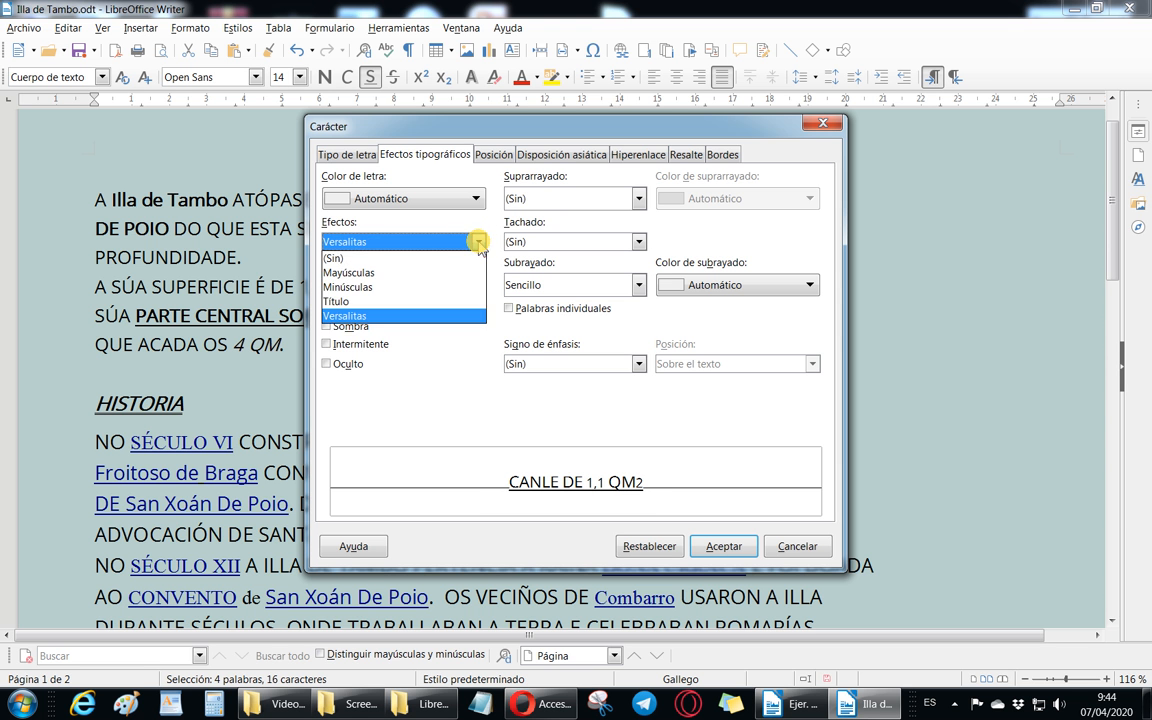
{"action": "left_click", "coordinate": [370, 286]}
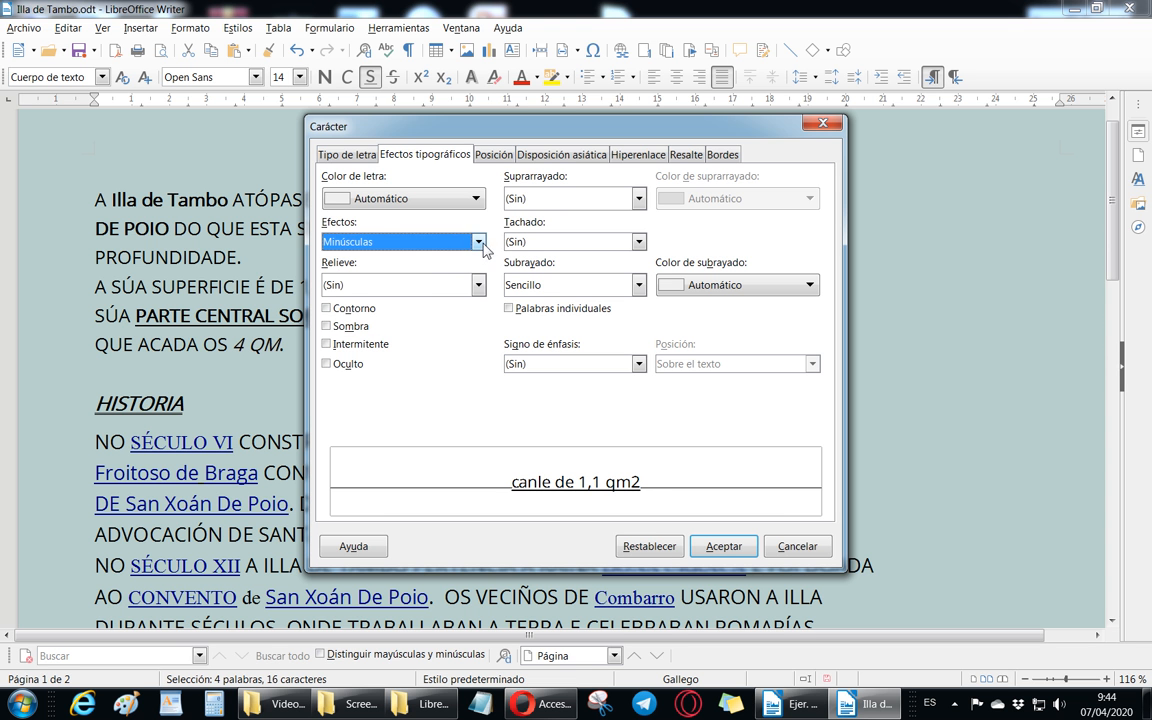
{"action": "left_click", "coordinate": [479, 242]}
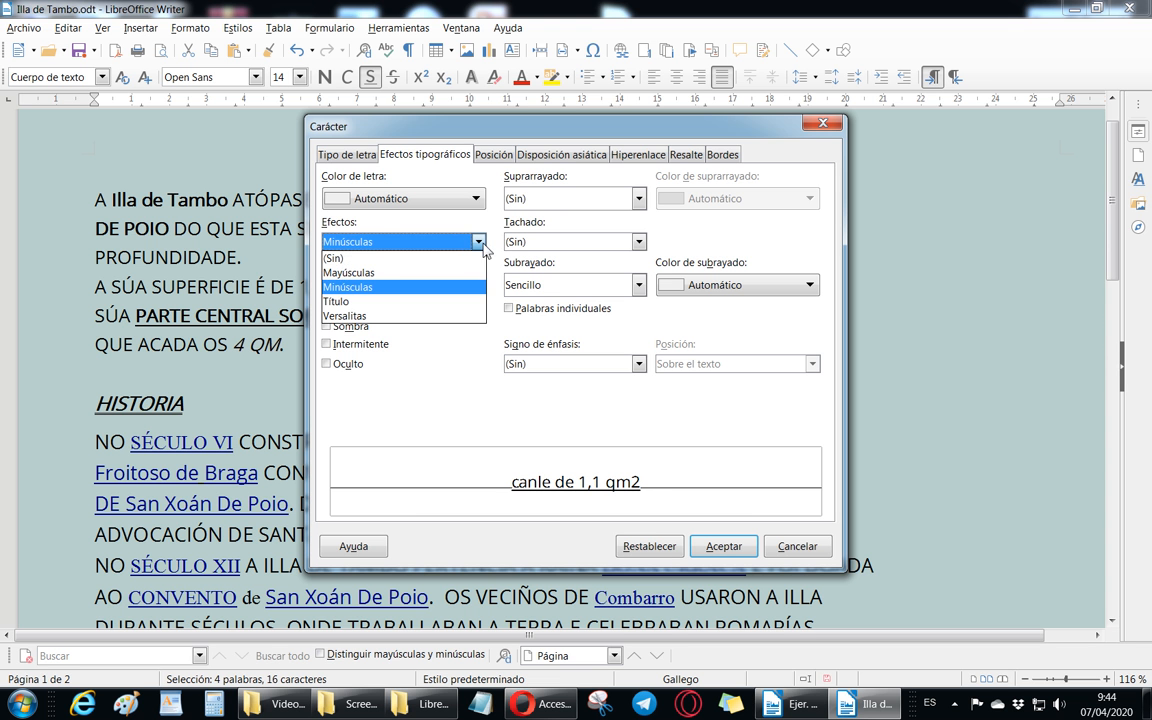
{"action": "left_click", "coordinate": [373, 317]}
{"action": "left_click", "coordinate": [470, 287]}
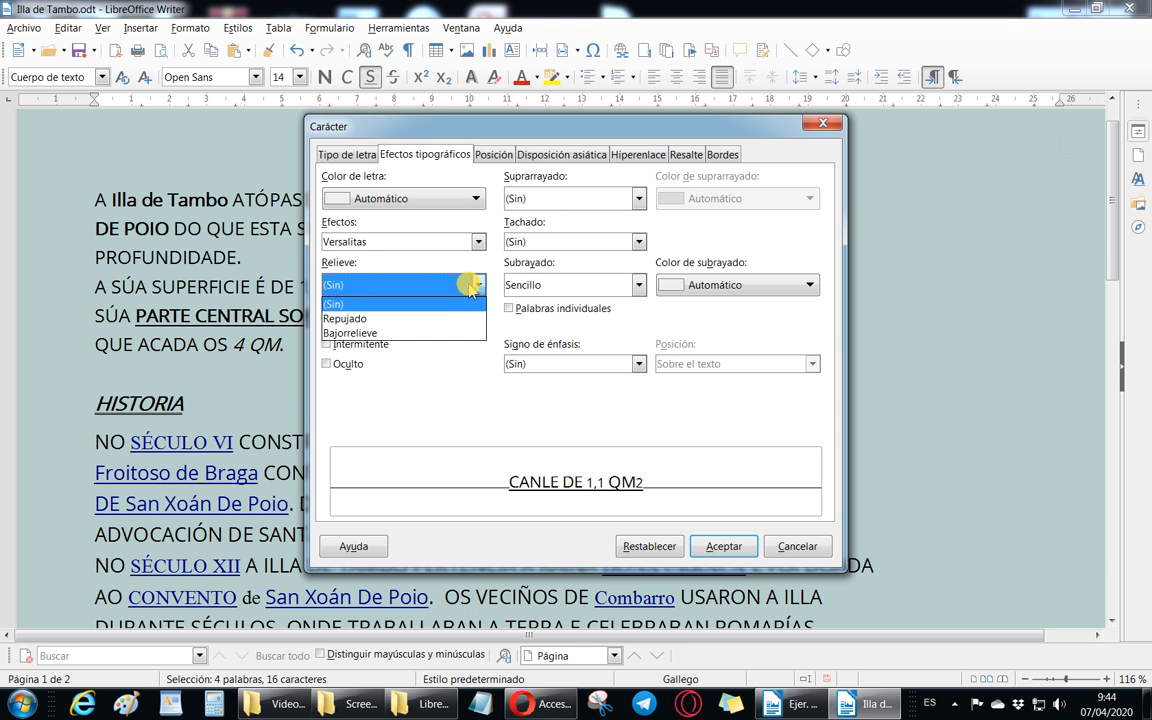
{"action": "left_click", "coordinate": [473, 287]}
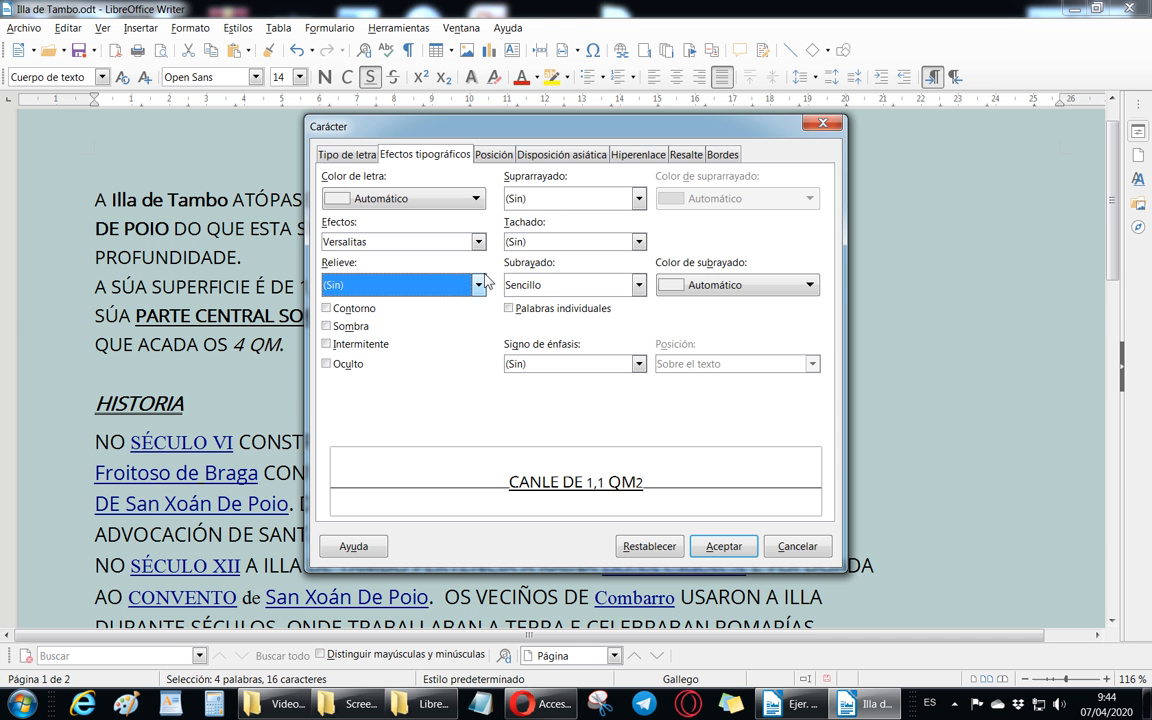
{"action": "left_click", "coordinate": [479, 242]}
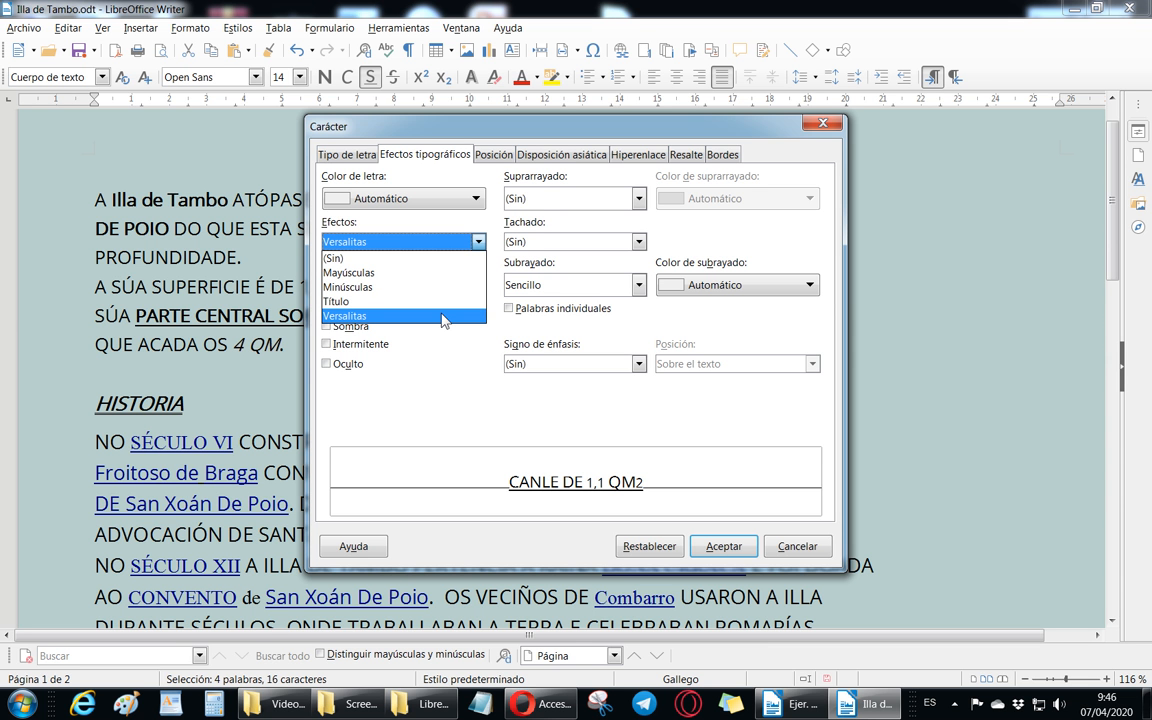
{"action": "left_click", "coordinate": [455, 386]}
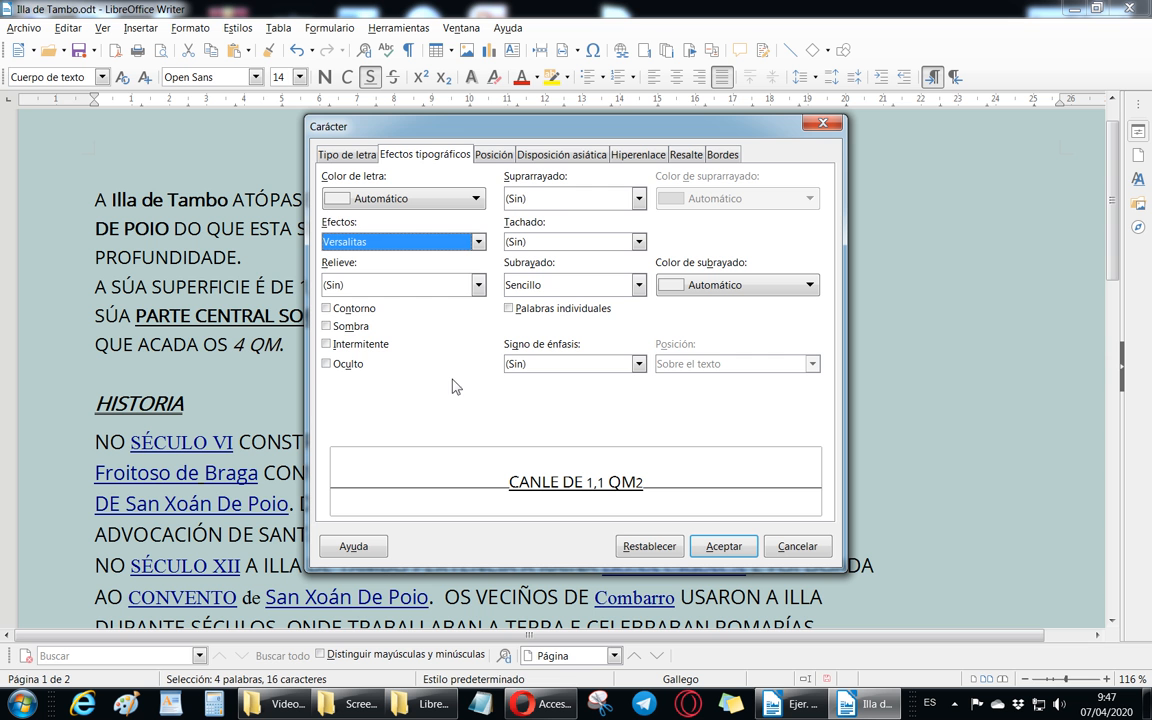
Step: Alternate the phrase's relief between Repujado and Bajorrelieve to compare them, finishing with Repujado
{"action": "left_click", "coordinate": [478, 286]}
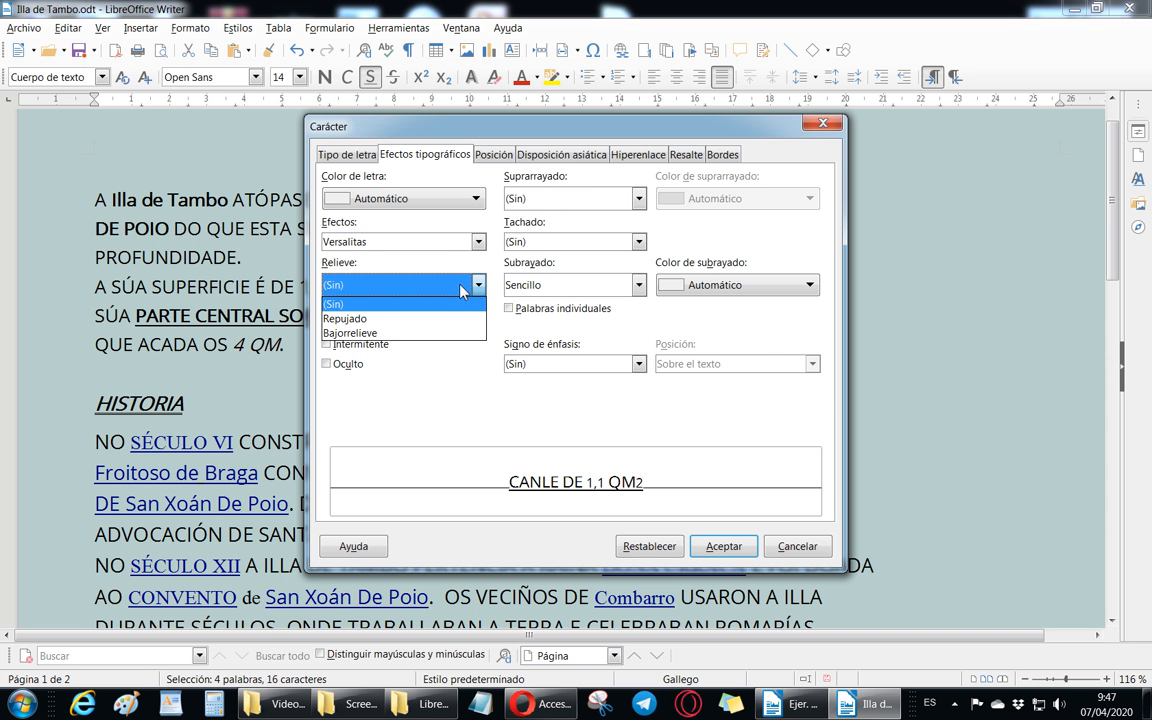
{"action": "left_click", "coordinate": [366, 318]}
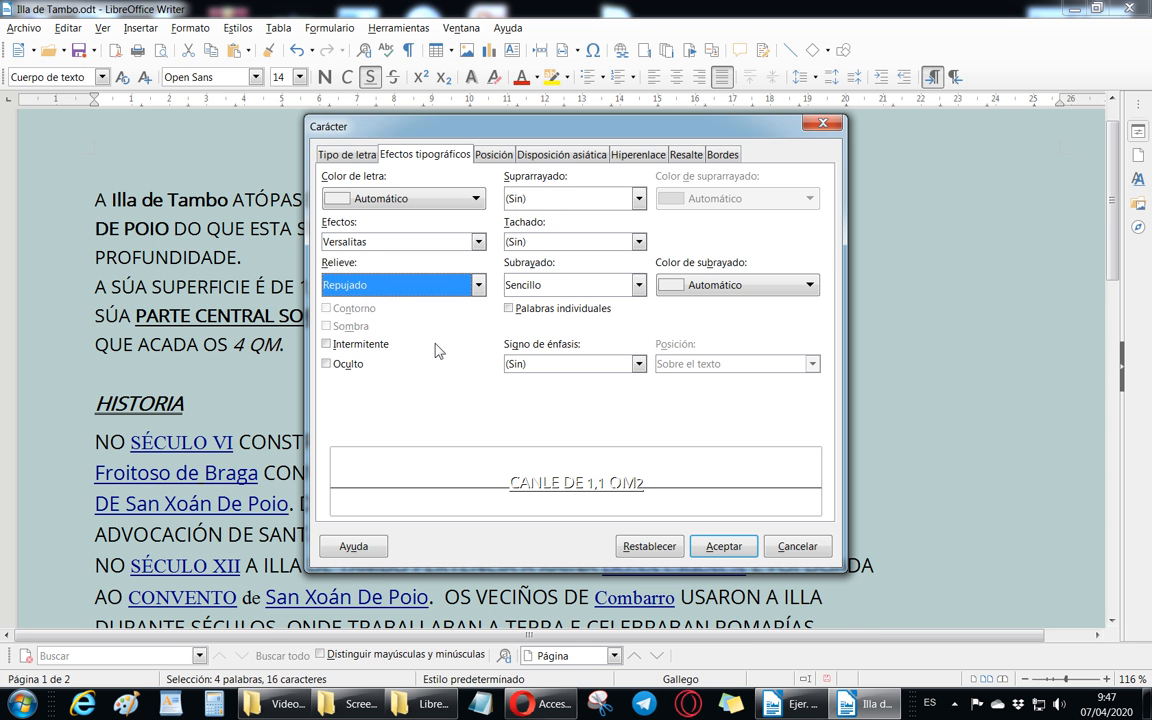
{"action": "left_click", "coordinate": [478, 285]}
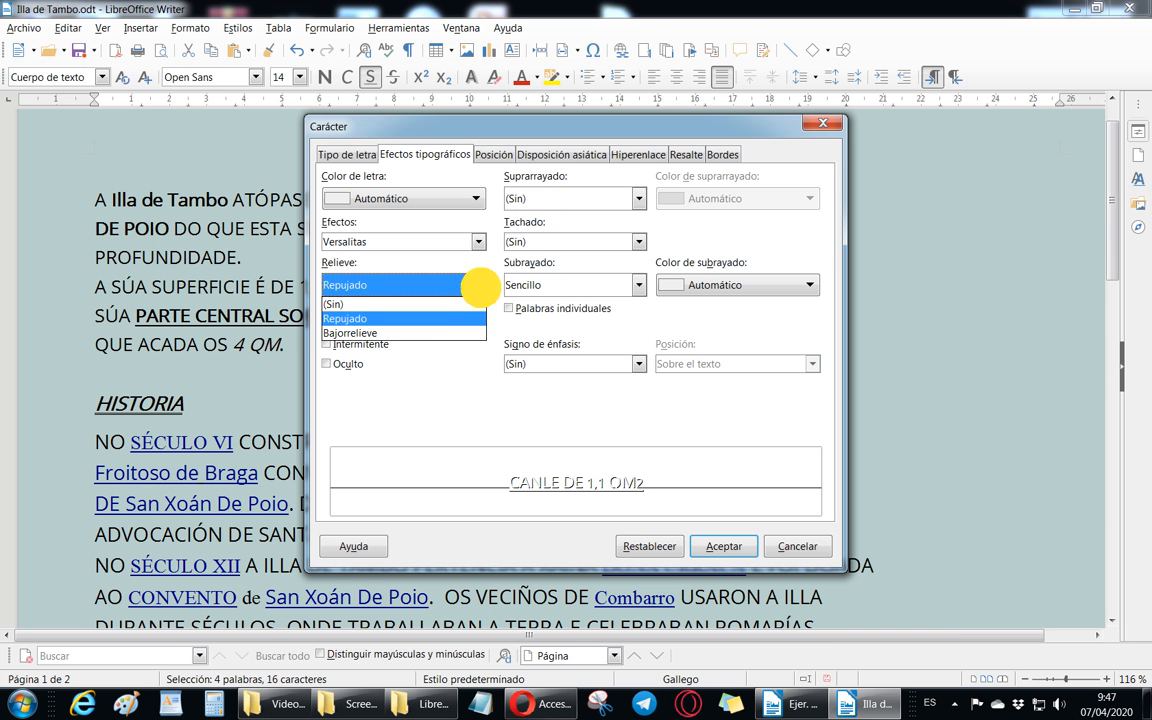
{"action": "left_click", "coordinate": [427, 334]}
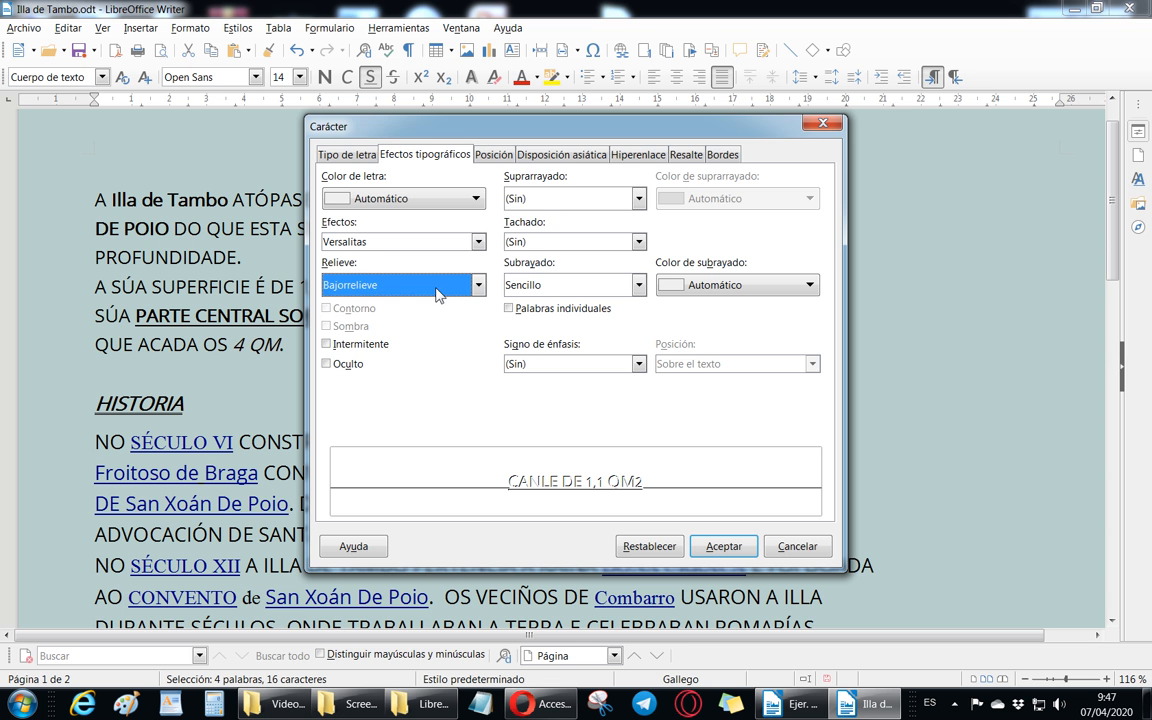
{"action": "left_click", "coordinate": [436, 289]}
{"action": "left_click", "coordinate": [416, 319]}
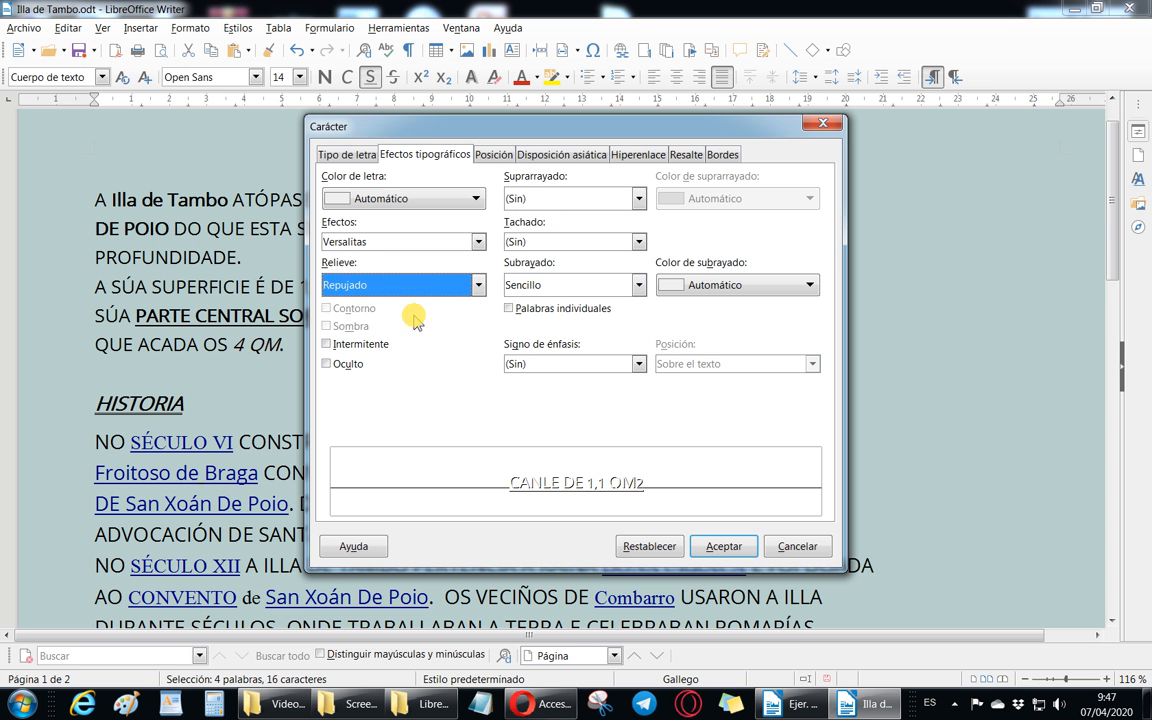
{"action": "left_click", "coordinate": [430, 290]}
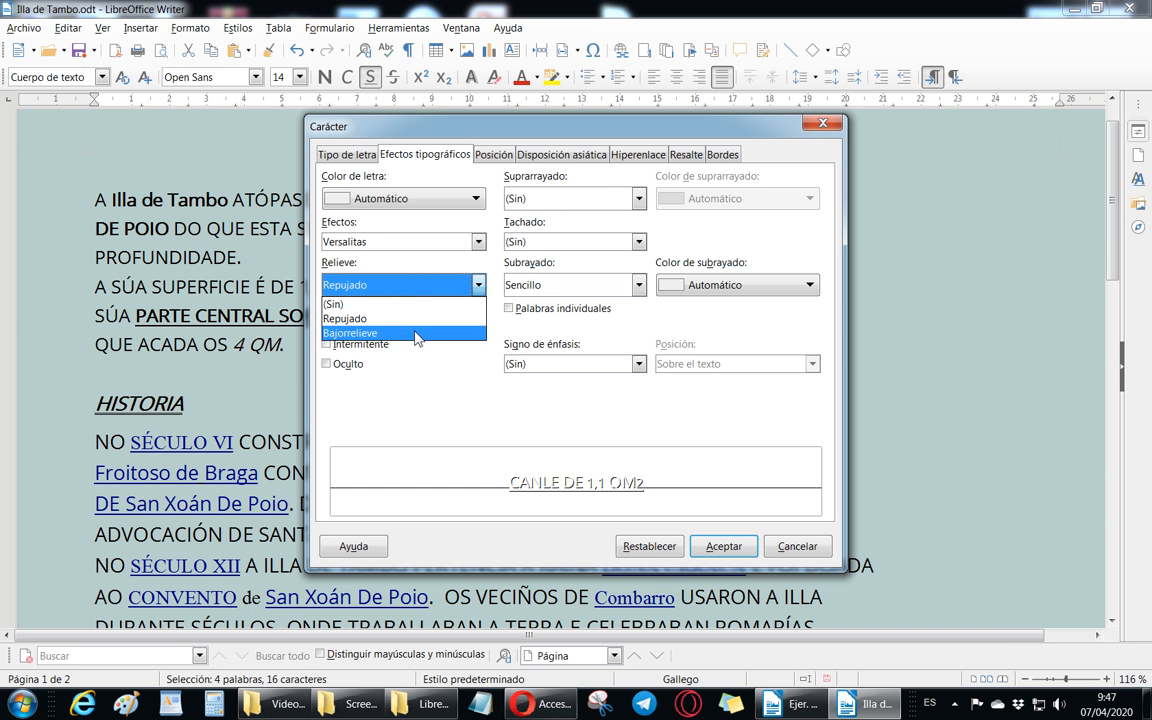
{"action": "left_click", "coordinate": [421, 333]}
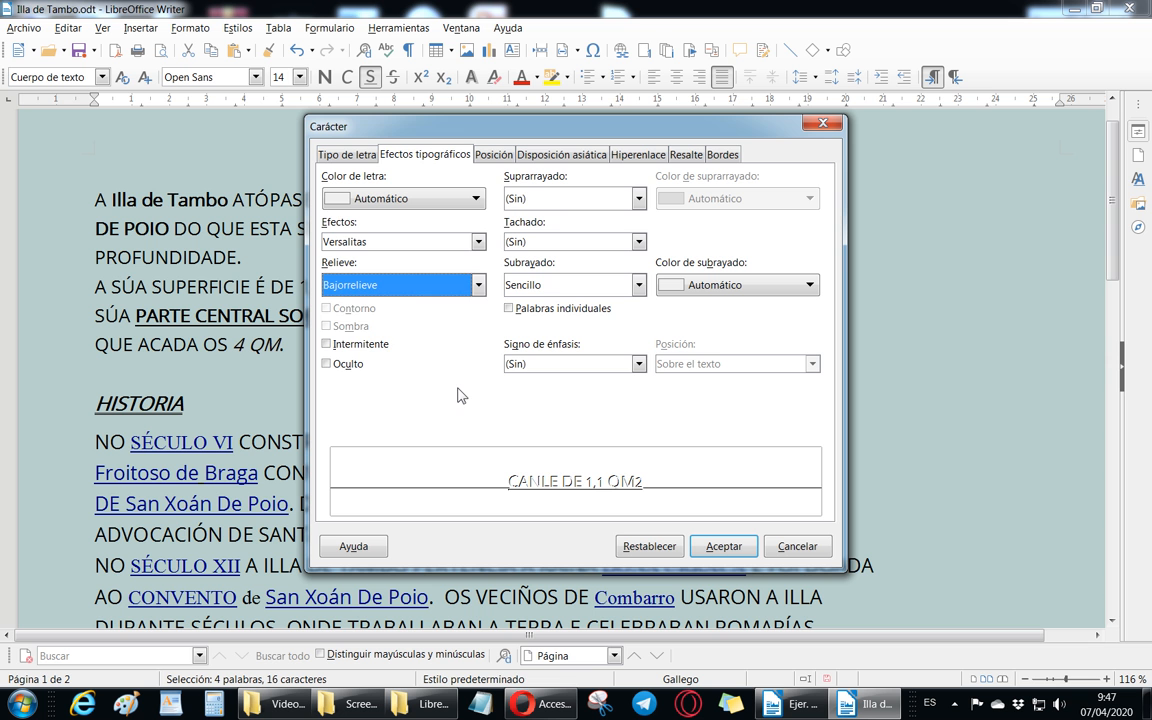
{"action": "left_click", "coordinate": [425, 285]}
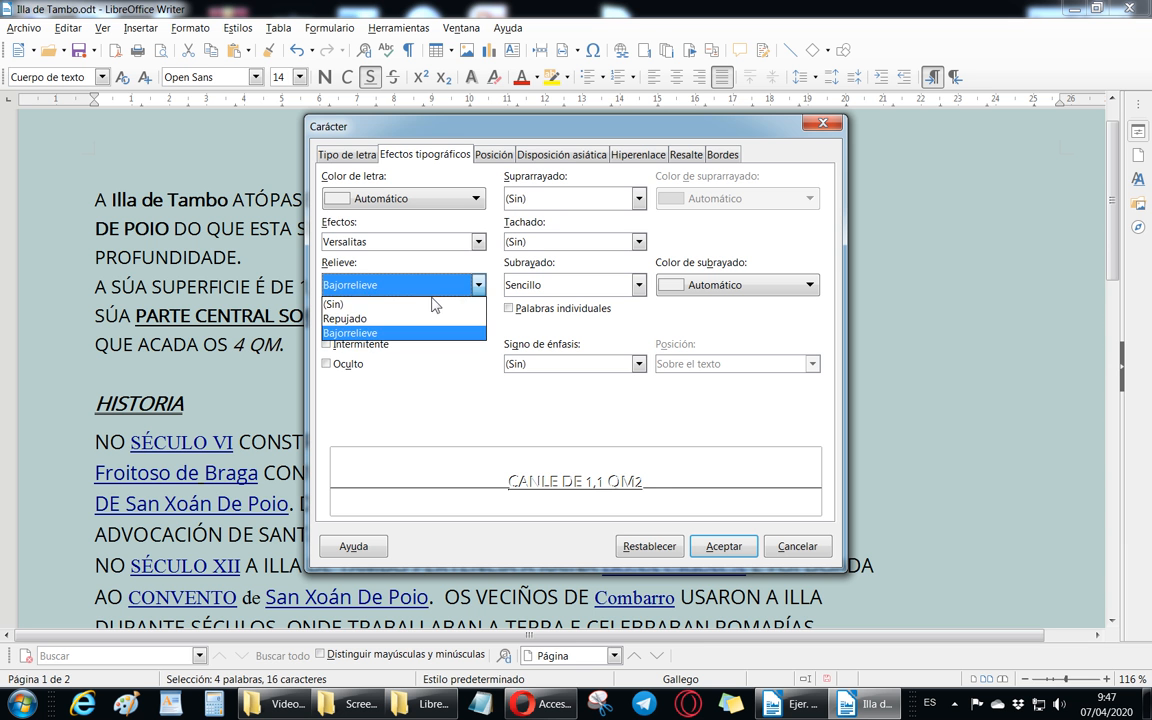
{"action": "left_click", "coordinate": [392, 319]}
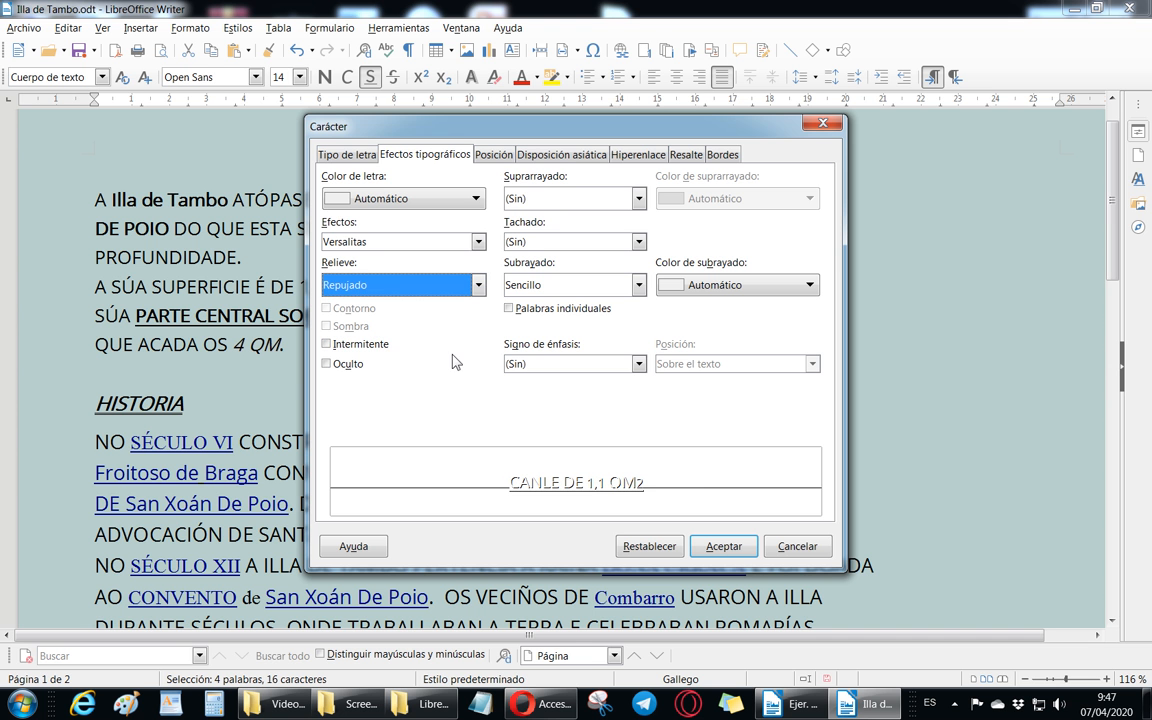
{"action": "left_click", "coordinate": [430, 285]}
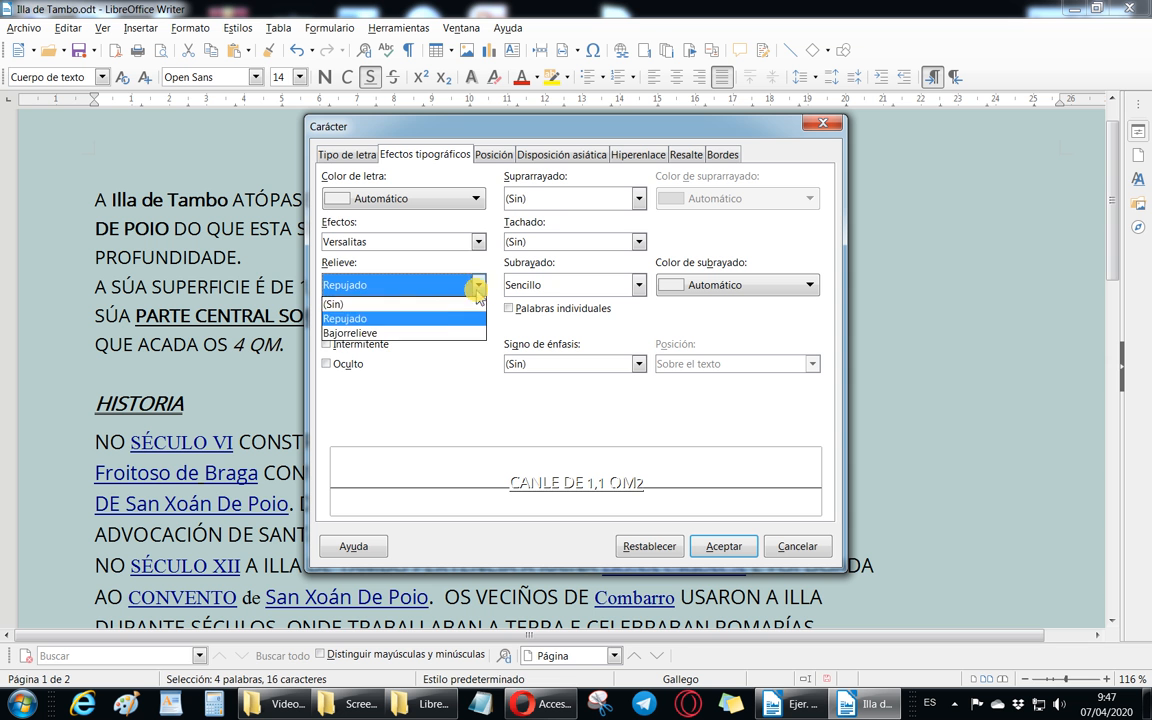
{"action": "left_click", "coordinate": [428, 334]}
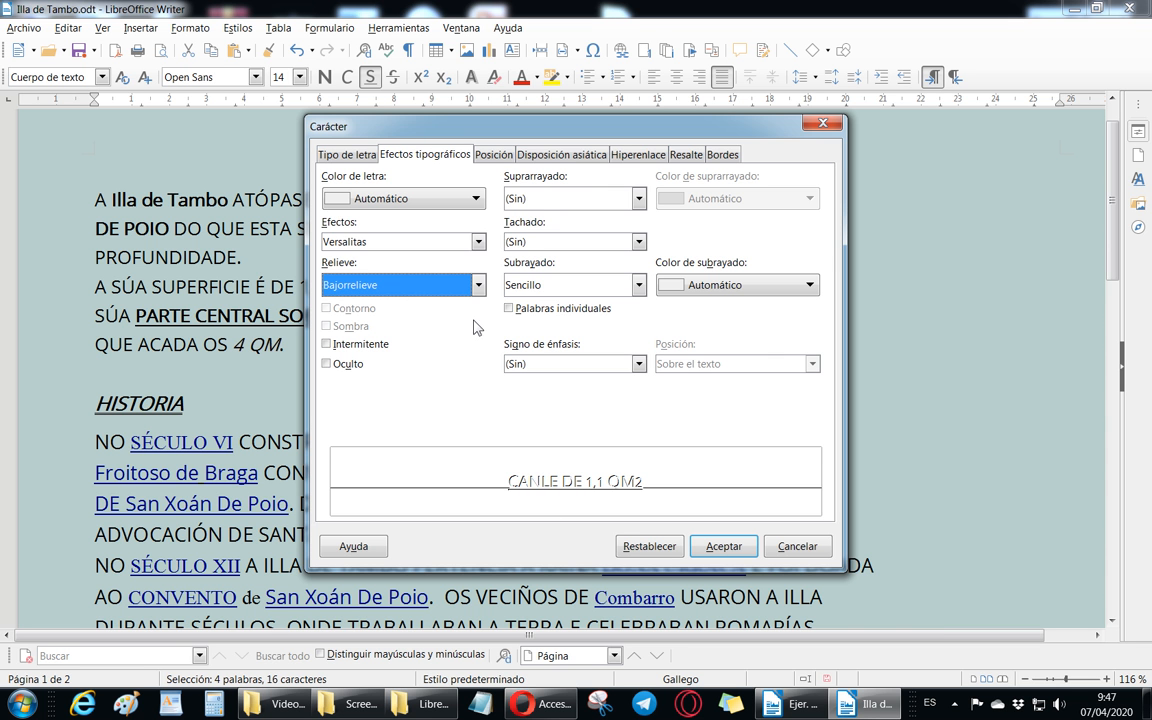
{"action": "left_click", "coordinate": [428, 285]}
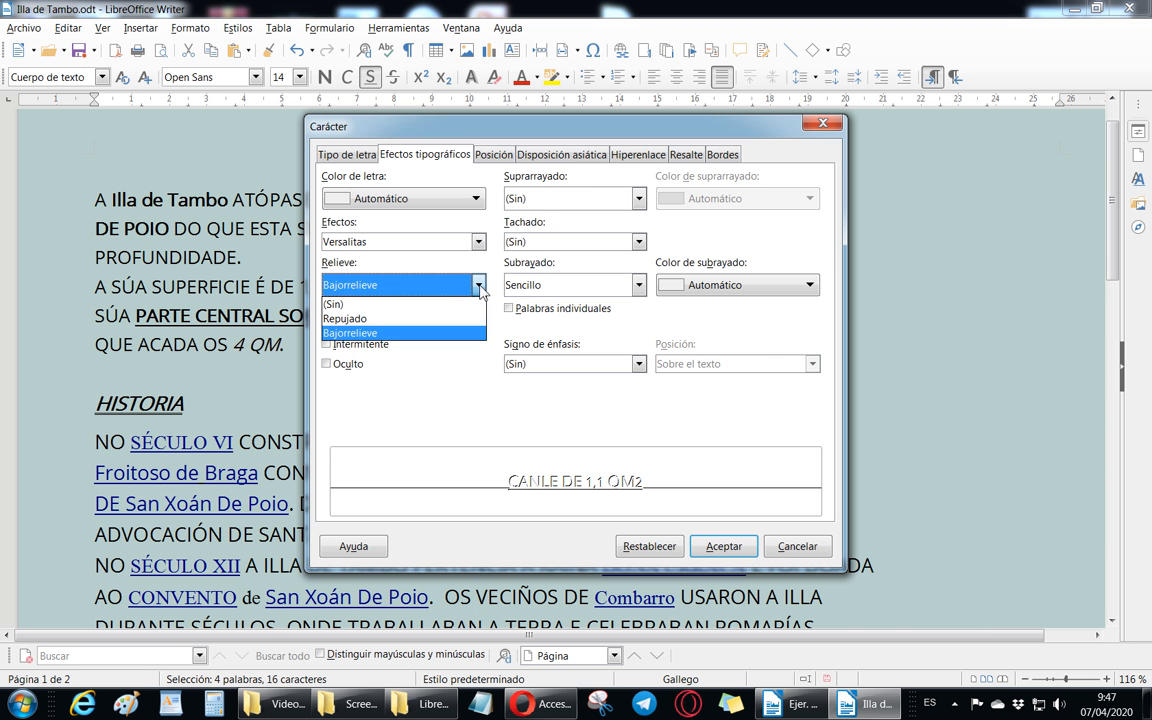
{"action": "left_click", "coordinate": [412, 319]}
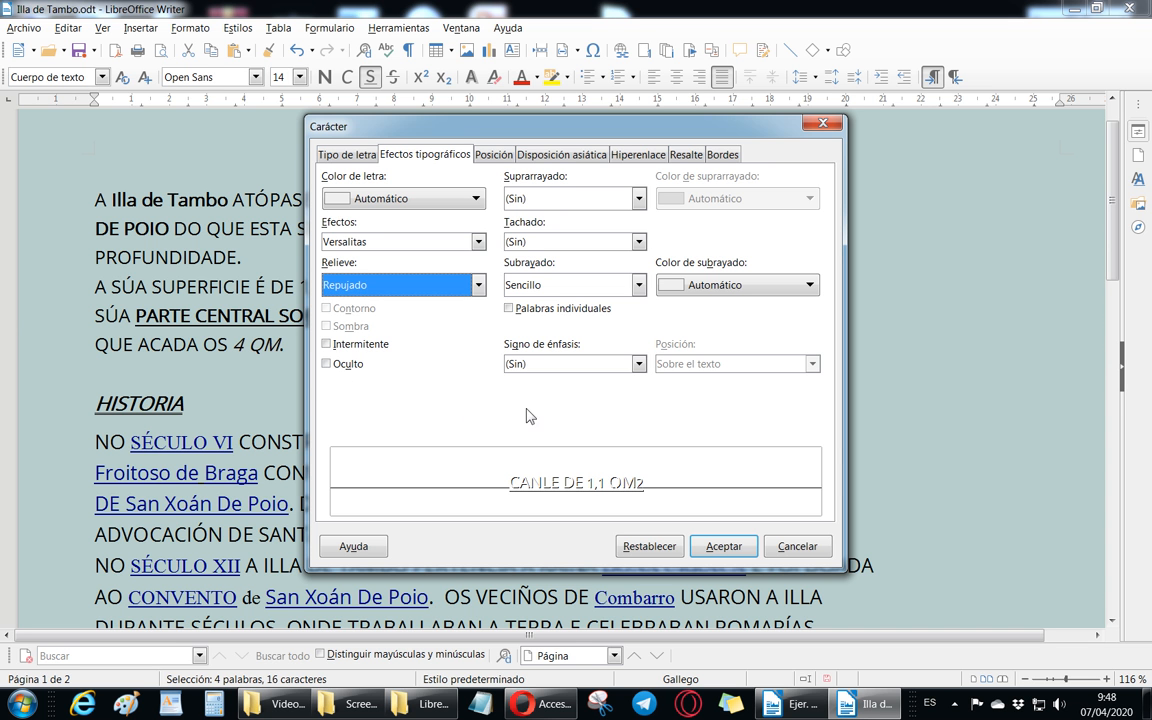
Step: Try a Doble overline on the phrase, replace it with Grueso, and colour the overline Azul oscuro 1
{"action": "left_click", "coordinate": [638, 199]}
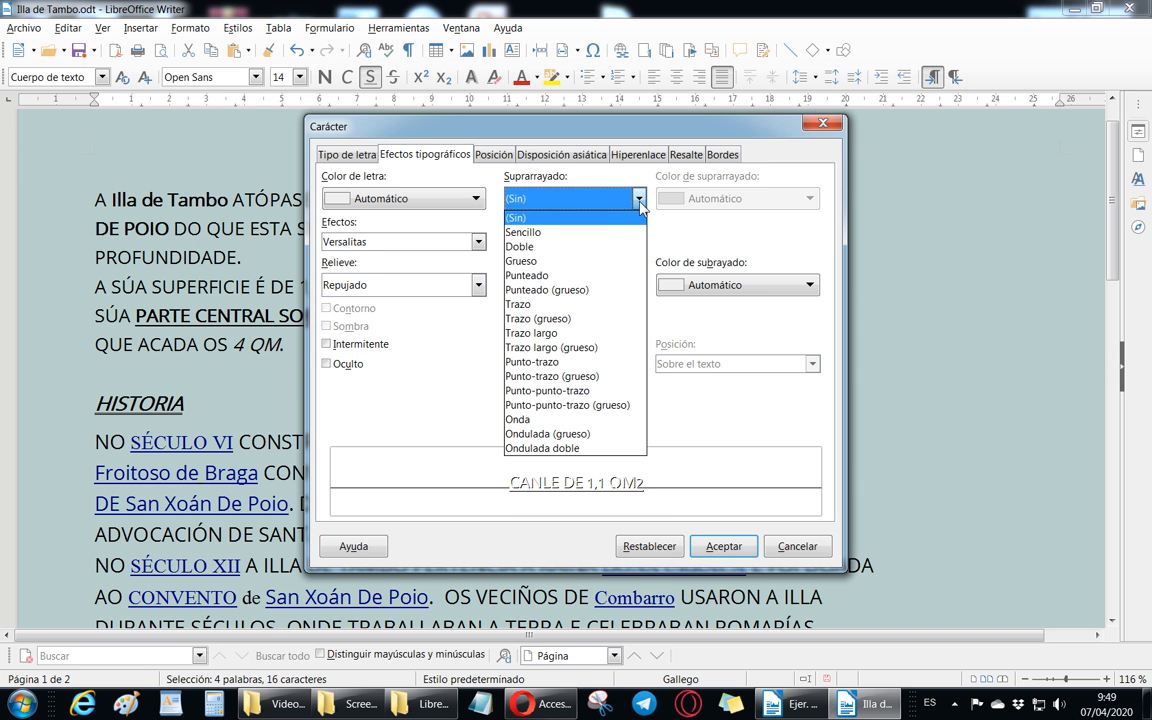
{"action": "left_click", "coordinate": [559, 247]}
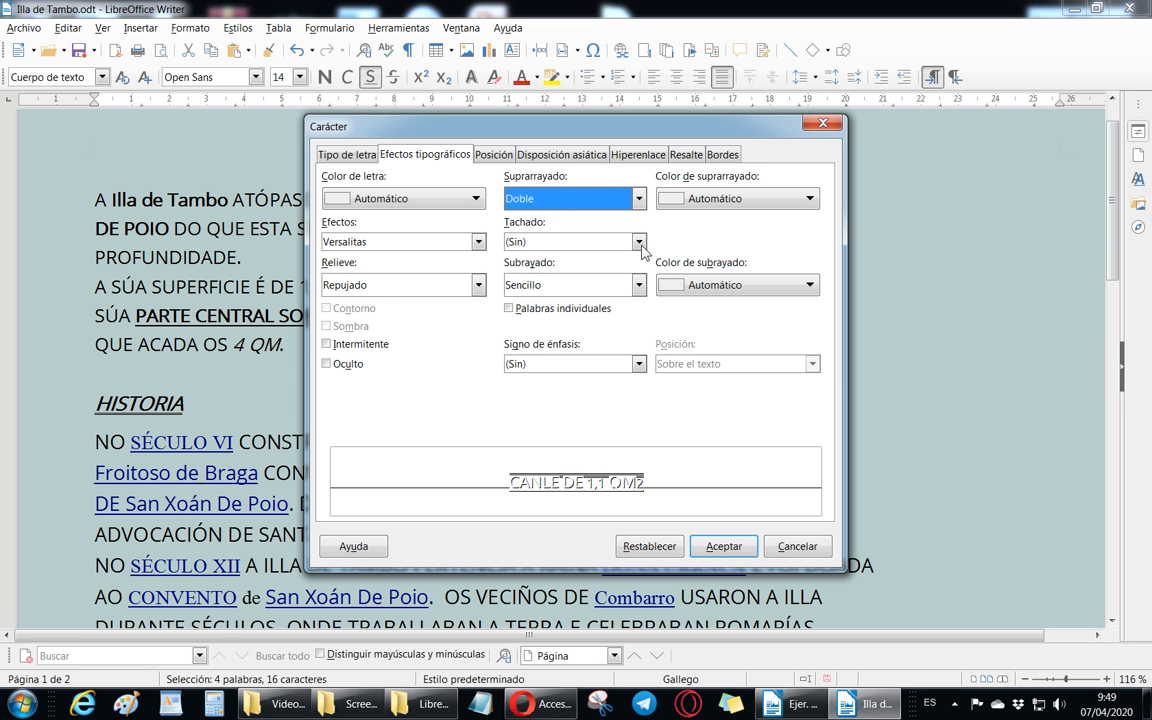
{"action": "left_click", "coordinate": [638, 198]}
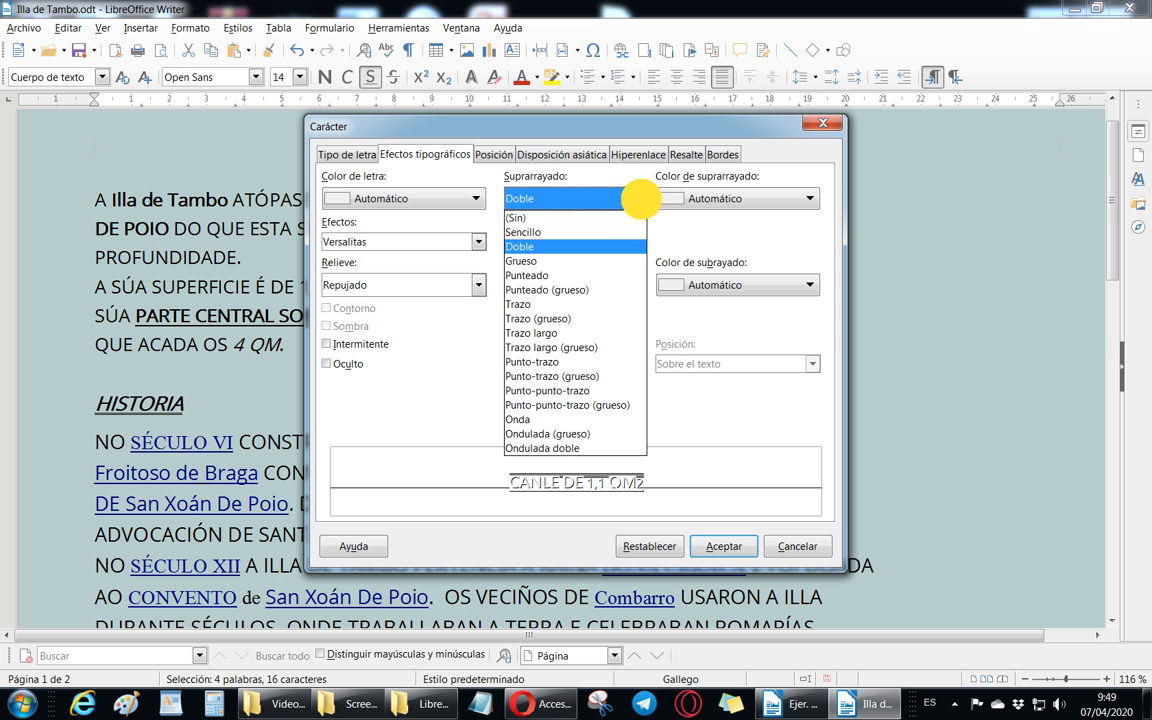
{"action": "left_click", "coordinate": [549, 260]}
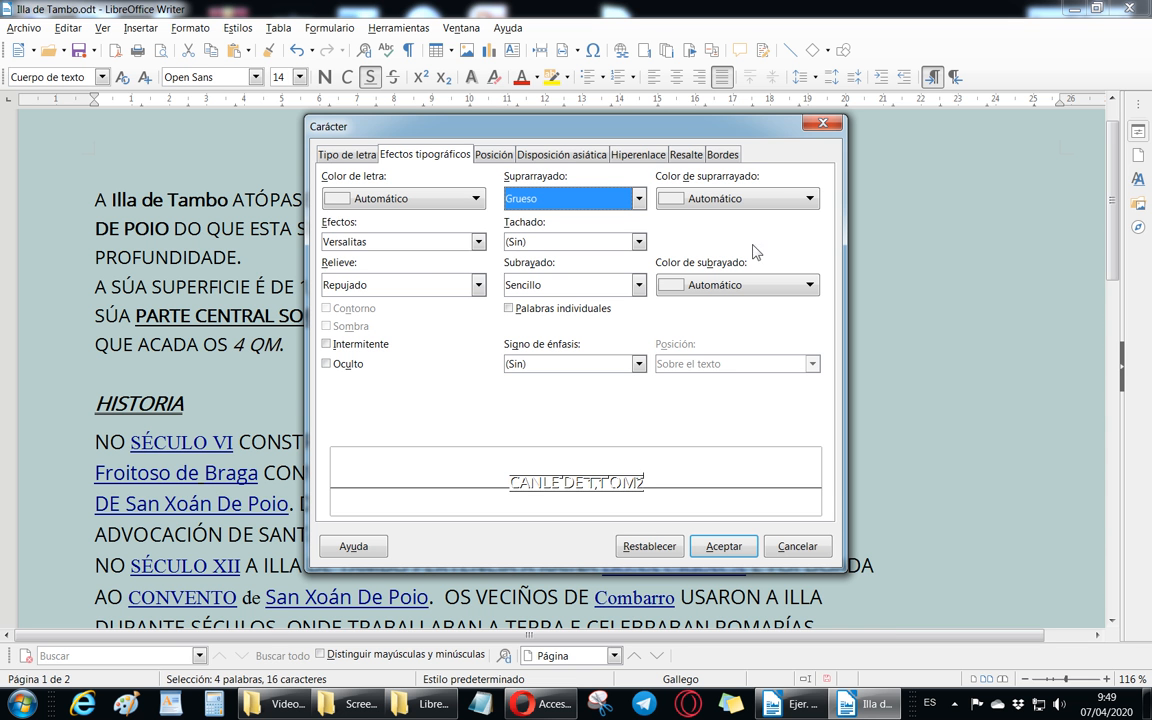
{"action": "left_click", "coordinate": [782, 205]}
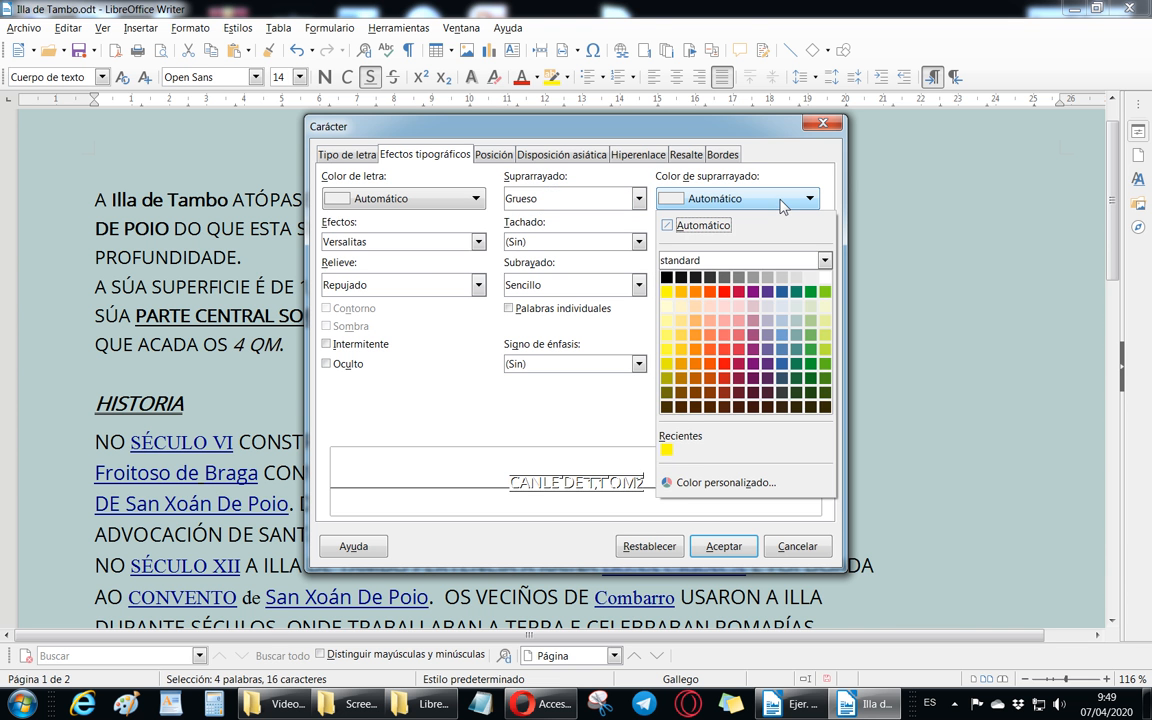
{"action": "left_click", "coordinate": [782, 366]}
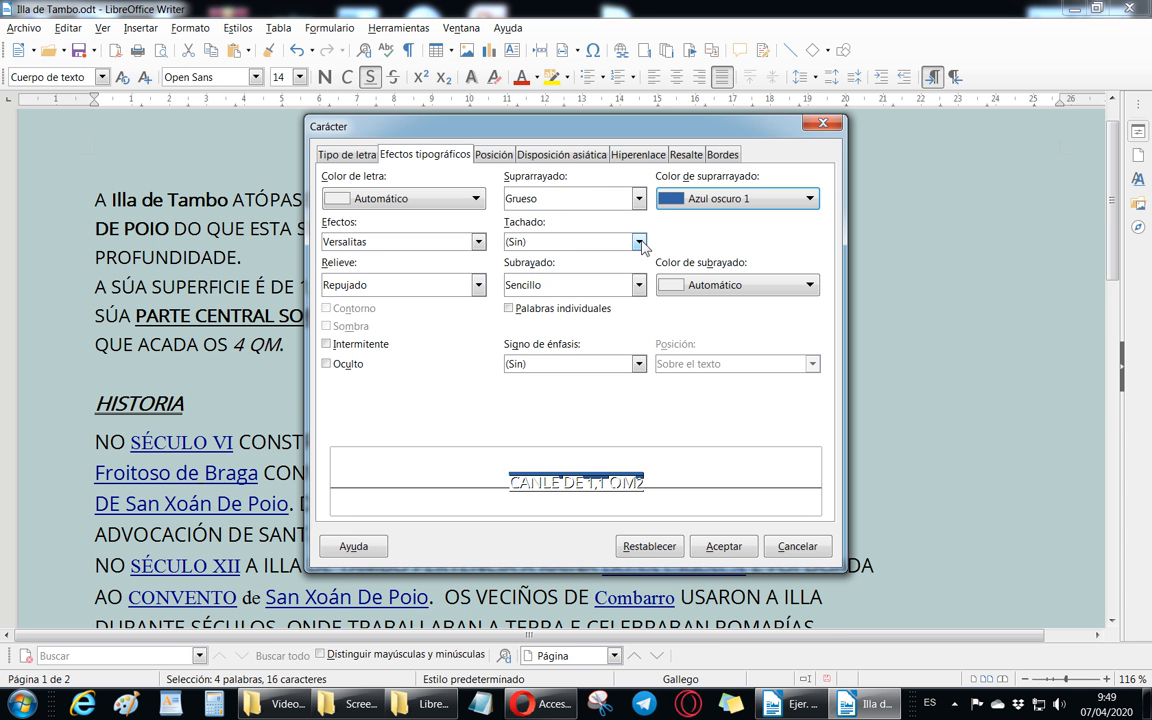
{"action": "left_click", "coordinate": [631, 198]}
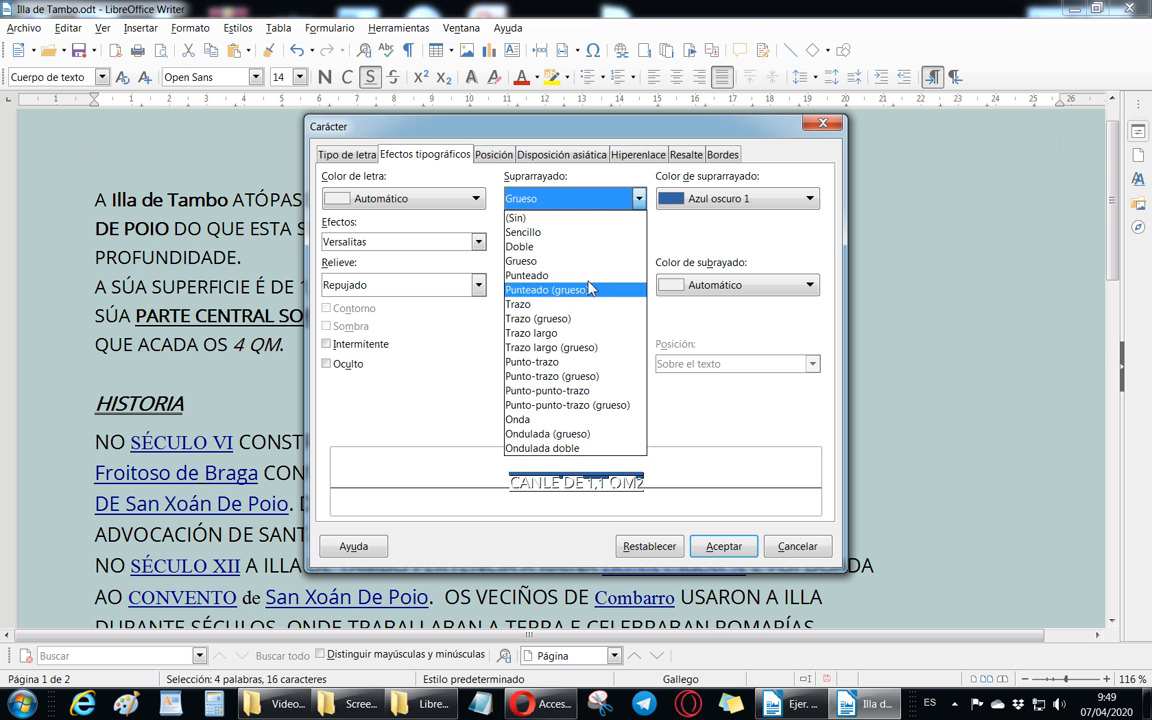
{"action": "left_click", "coordinate": [706, 240]}
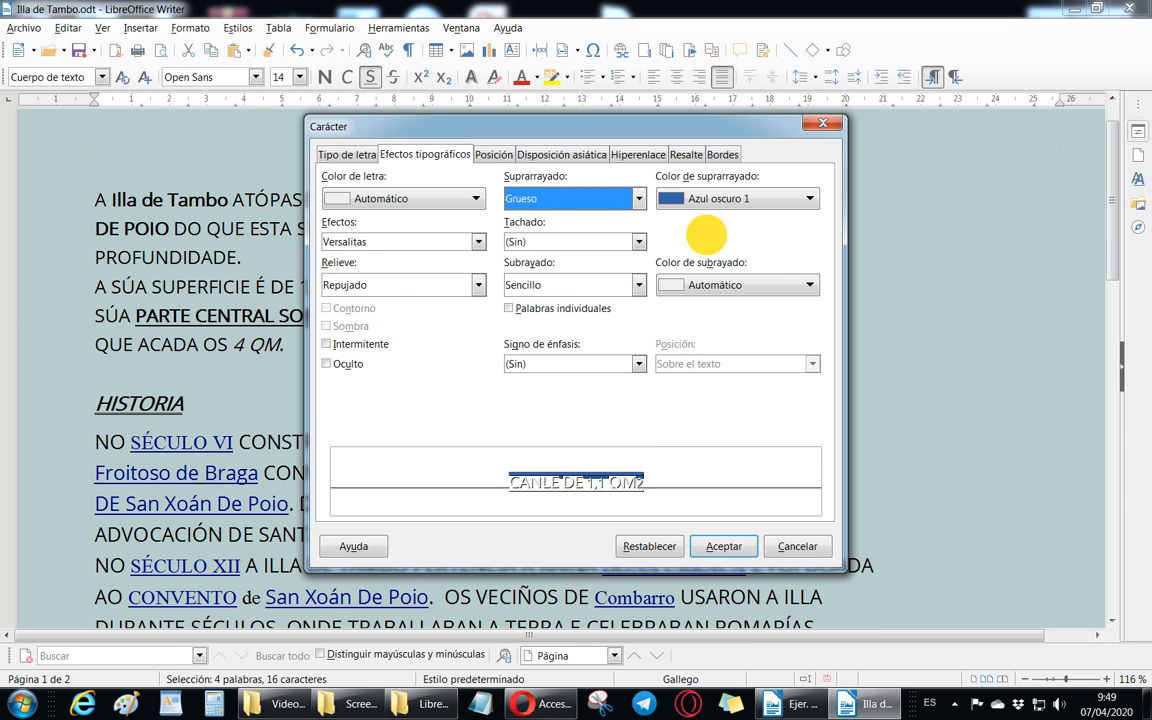
Step: Set the phrase's strikethrough to Negrita and review the available underline styles, keeping Sencillo
{"action": "left_click", "coordinate": [638, 242]}
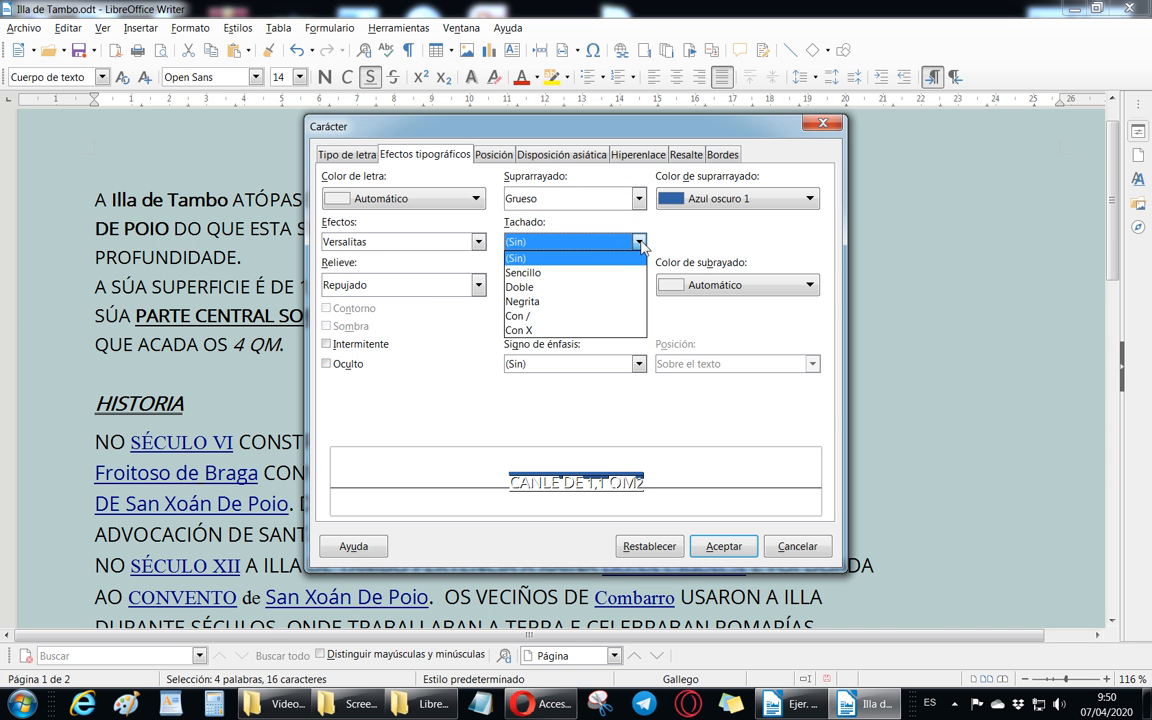
{"action": "left_click", "coordinate": [531, 302]}
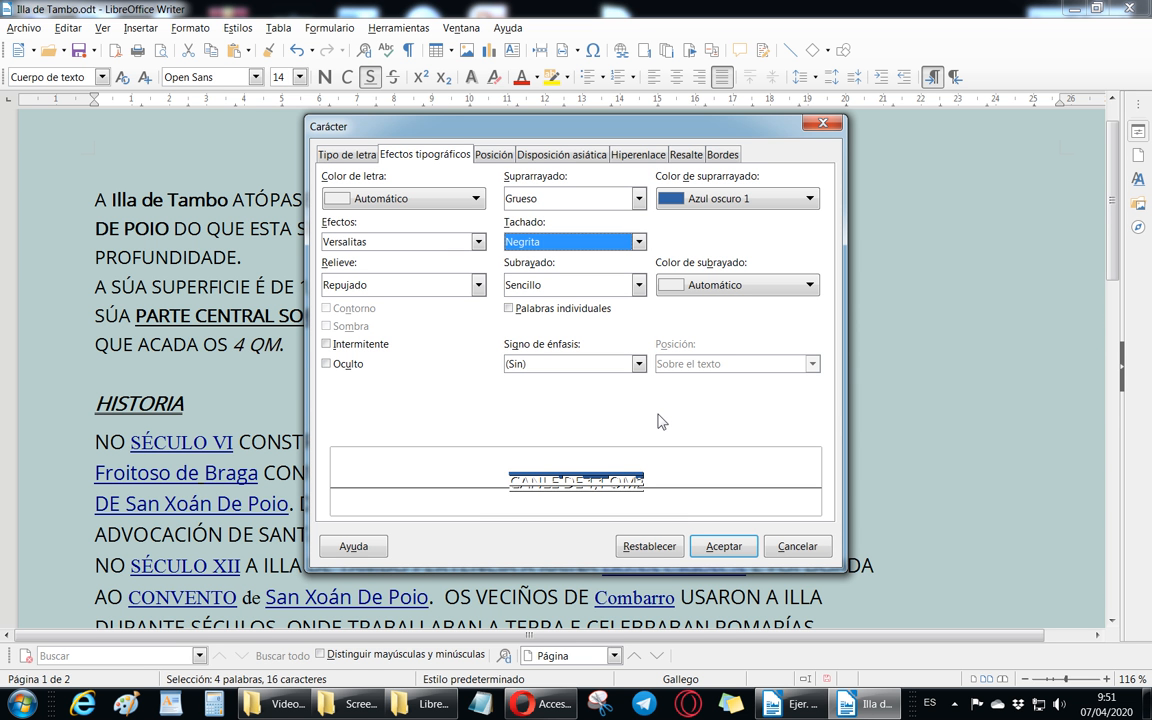
{"action": "left_click", "coordinate": [639, 285]}
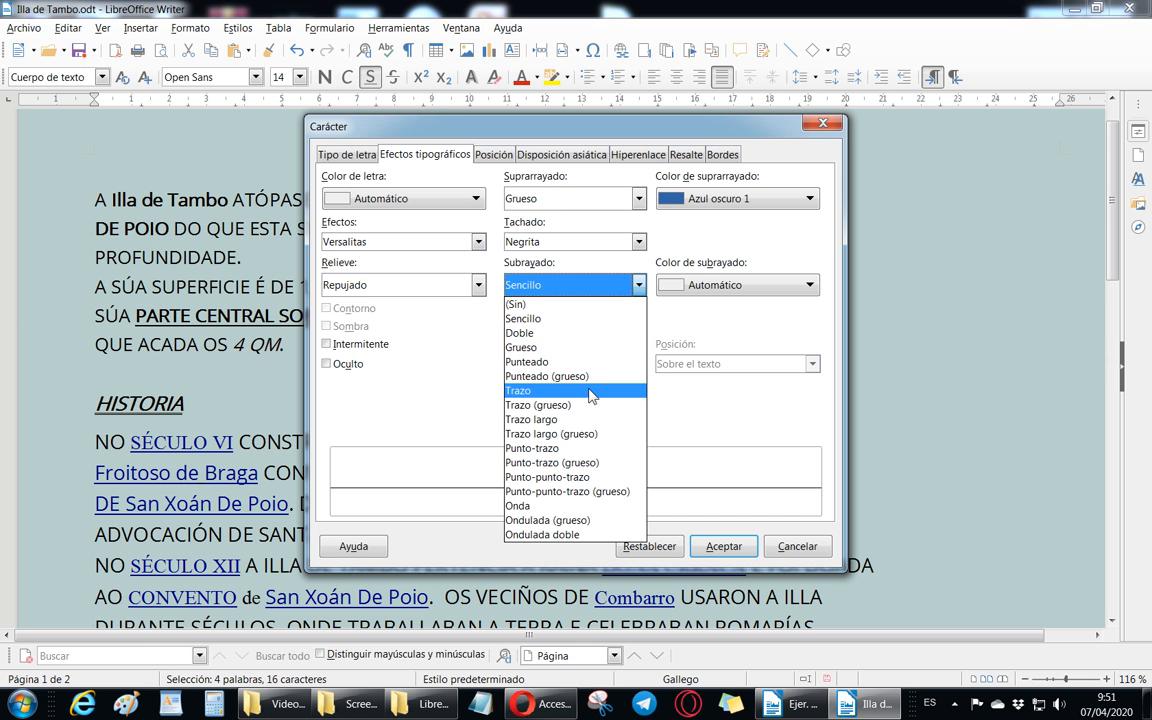
{"action": "left_click", "coordinate": [733, 309]}
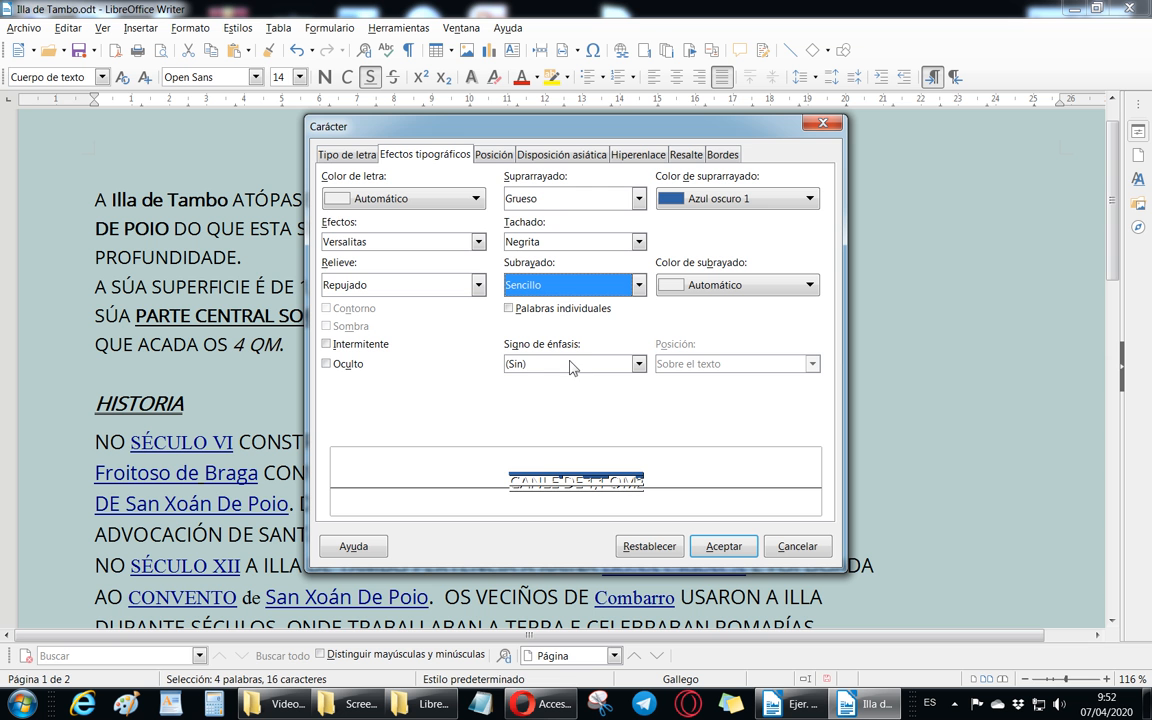
Step: Preview the Punto emphasis mark on the phrase and replace it with Círculo
{"action": "left_click", "coordinate": [638, 364]}
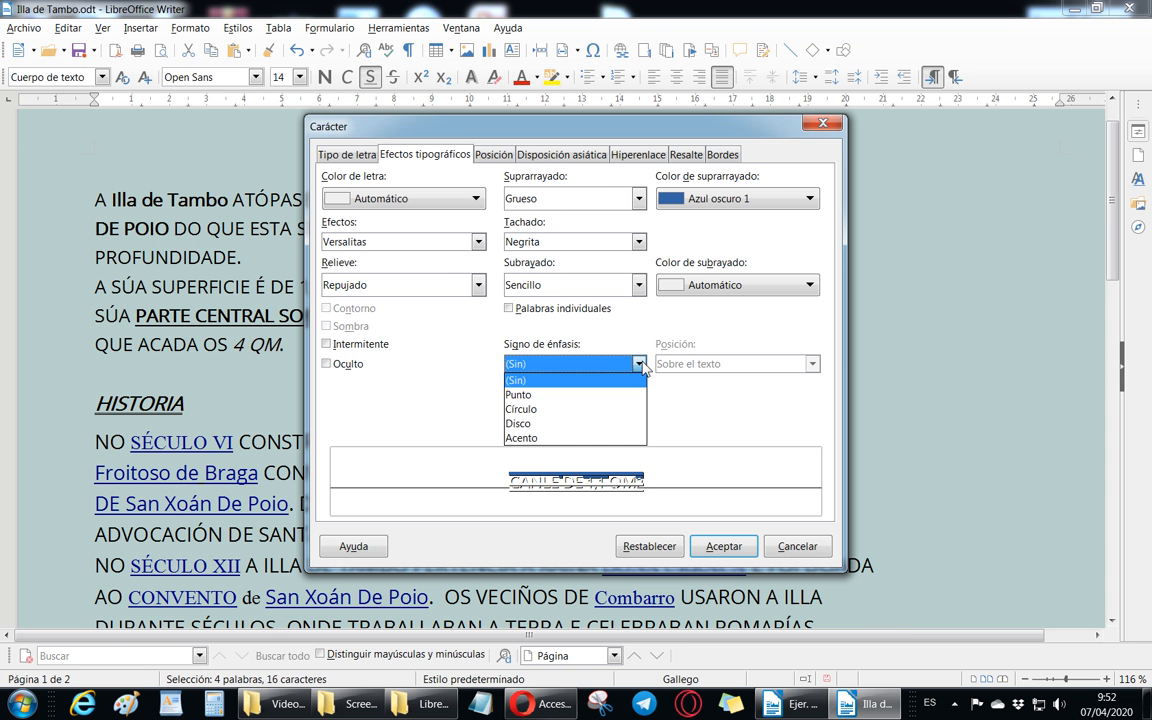
{"action": "left_click", "coordinate": [546, 394]}
{"action": "left_click", "coordinate": [565, 363]}
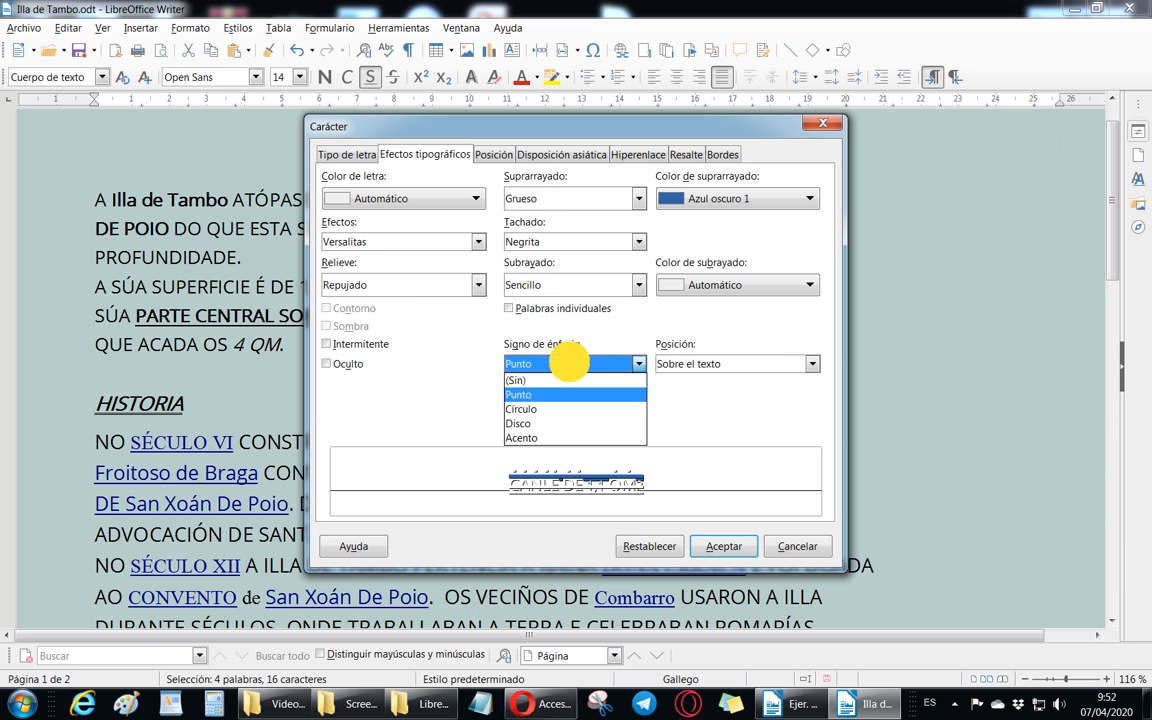
{"action": "left_click", "coordinate": [545, 410]}
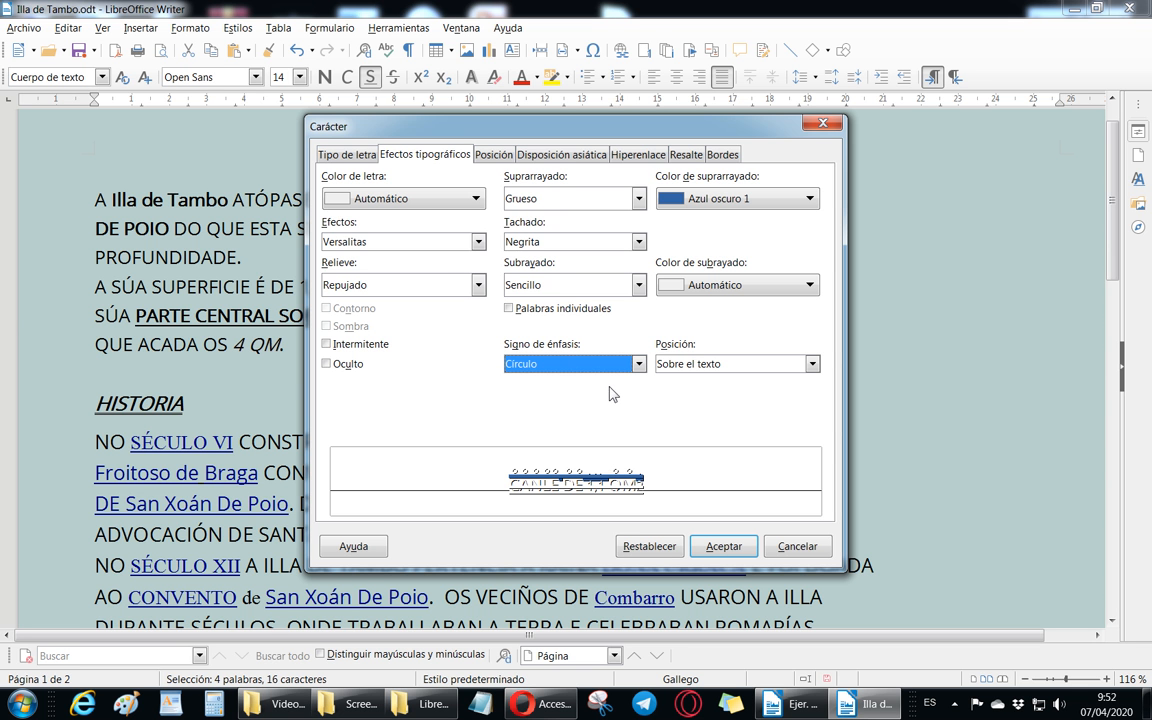
Step: Try the Disco, Acento and Punto emphasis marks on the phrase, and set the mark back to (Sin)
{"action": "left_click", "coordinate": [638, 364]}
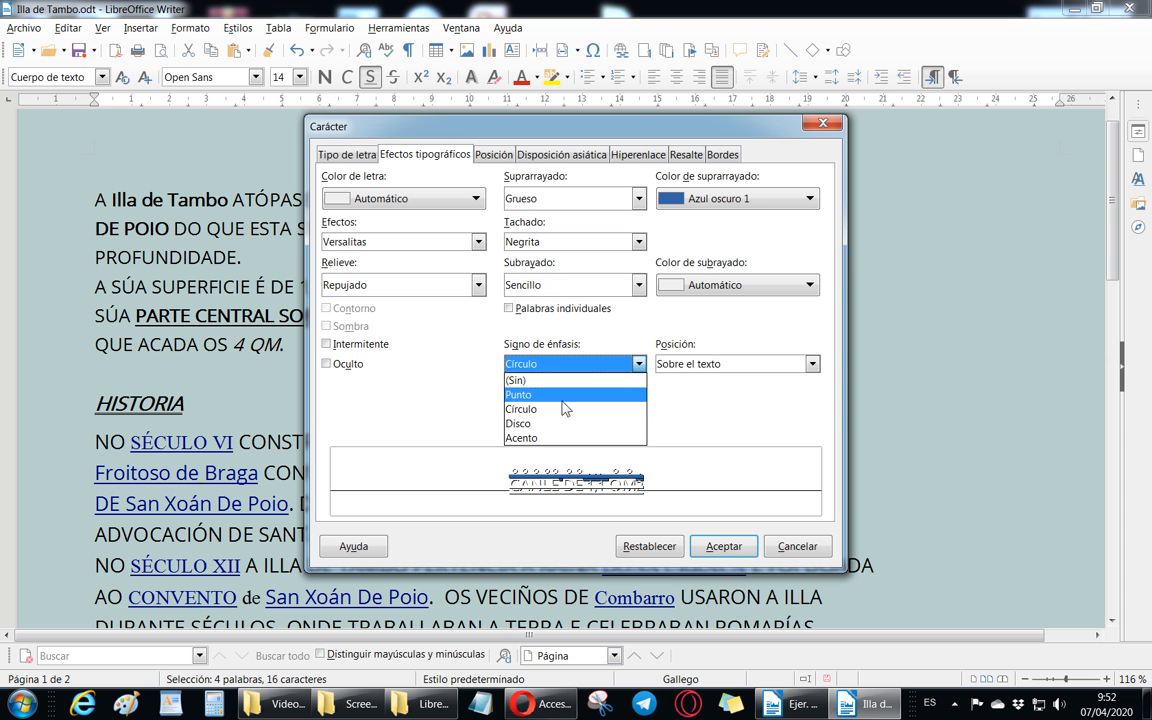
{"action": "left_click", "coordinate": [547, 424]}
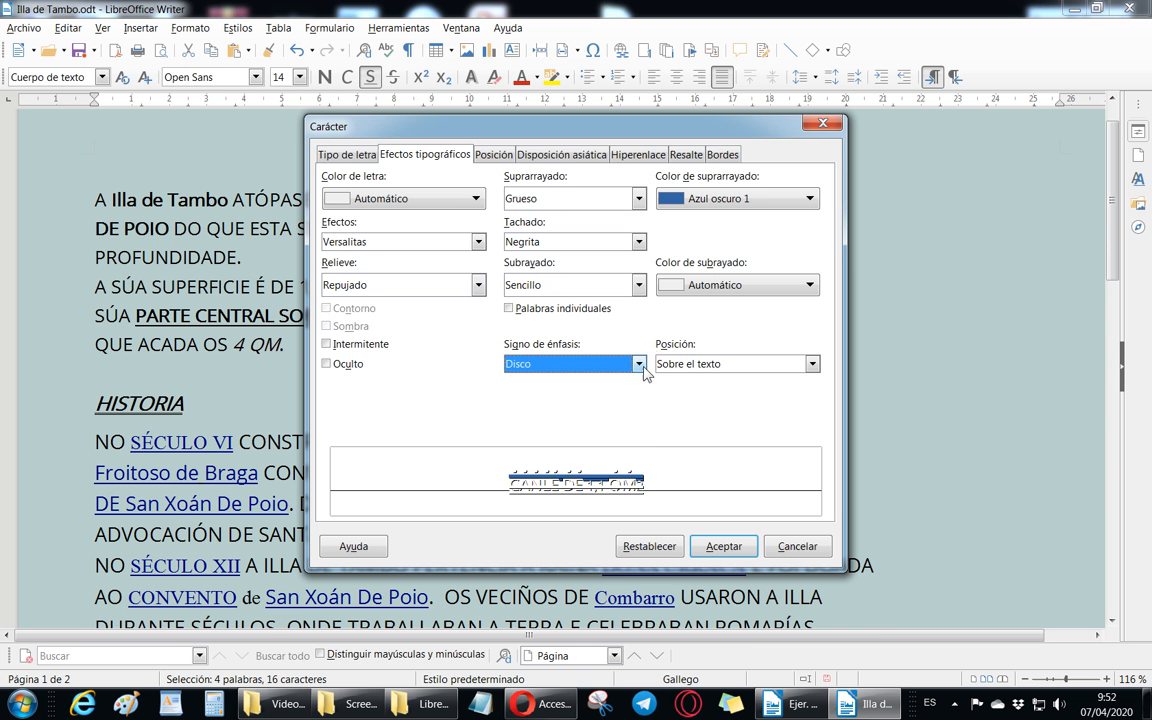
{"action": "left_click", "coordinate": [638, 364]}
{"action": "left_click", "coordinate": [515, 438]}
{"action": "left_click", "coordinate": [609, 366]}
{"action": "left_click", "coordinate": [605, 395]}
{"action": "left_click", "coordinate": [580, 364]}
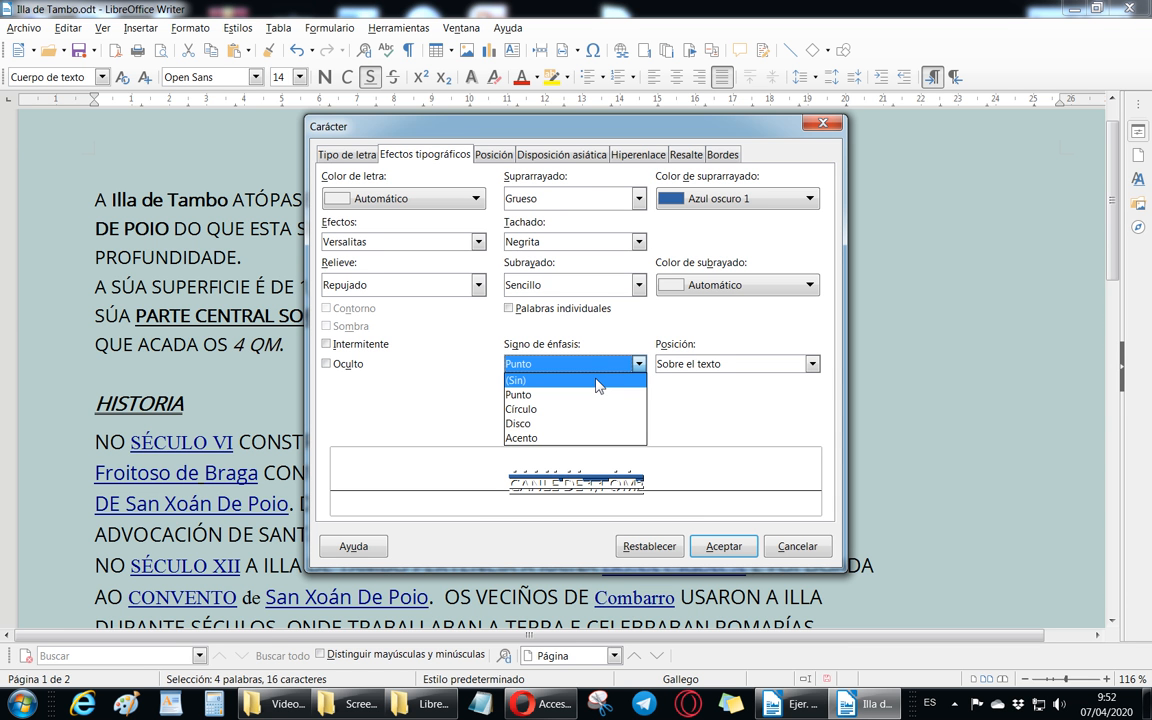
{"action": "left_click", "coordinate": [595, 380]}
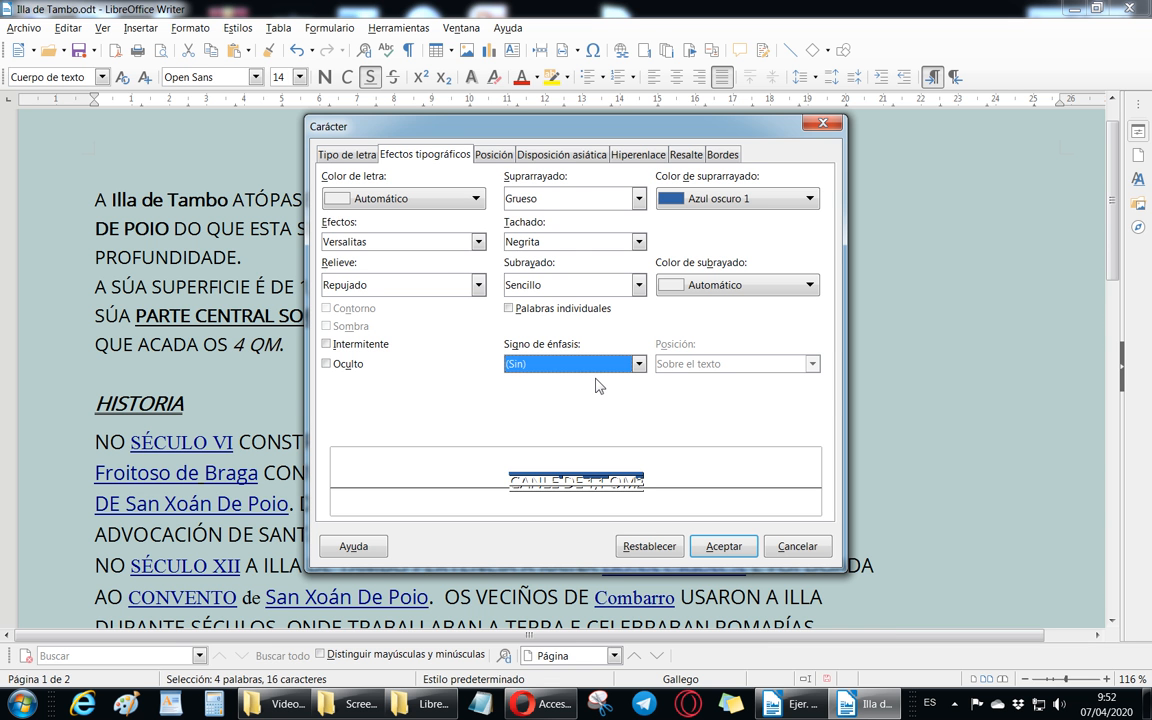
Step: Try a Punto emphasis mark positioned Debajo del texto on the phrase, and remove the mark again
{"action": "left_click", "coordinate": [597, 364]}
{"action": "left_click", "coordinate": [555, 392]}
{"action": "left_click", "coordinate": [697, 364]}
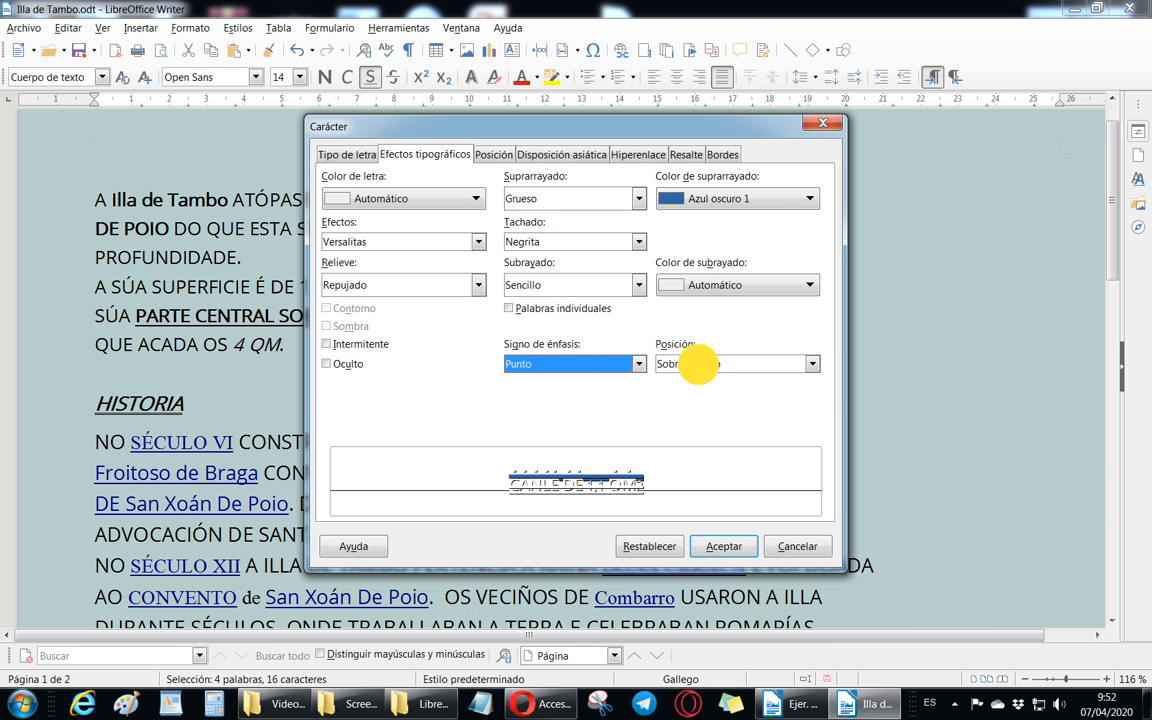
{"action": "left_click", "coordinate": [683, 396]}
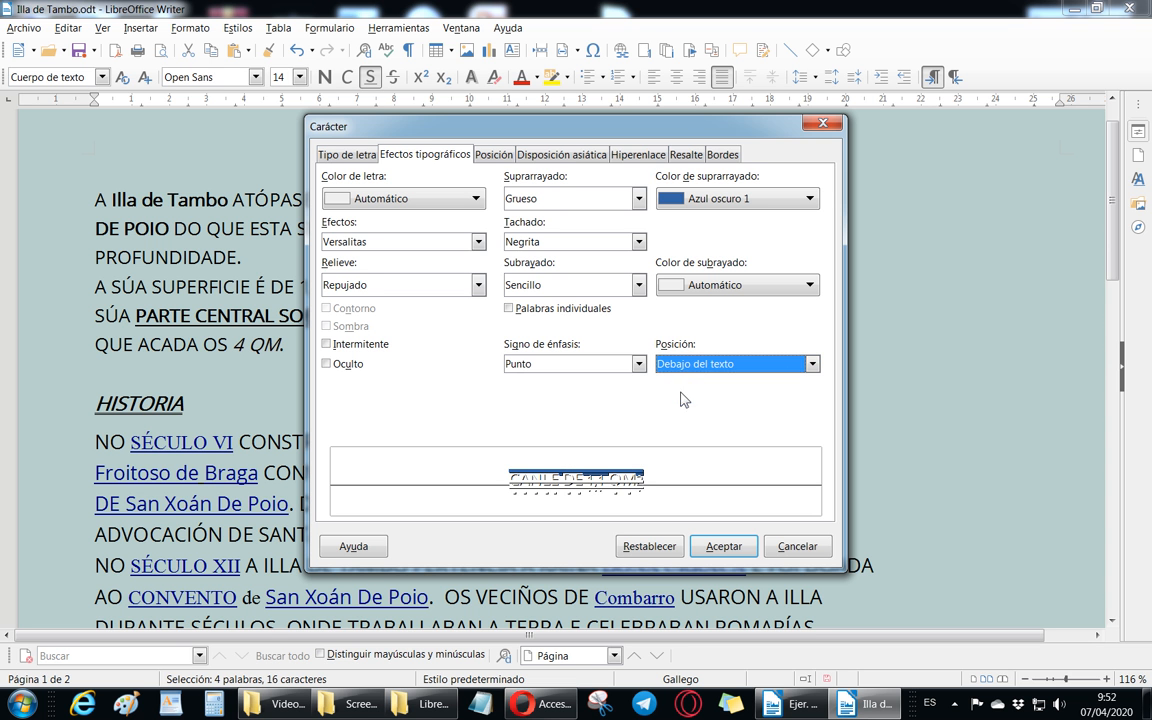
{"action": "left_click", "coordinate": [597, 364]}
{"action": "left_click", "coordinate": [549, 379]}
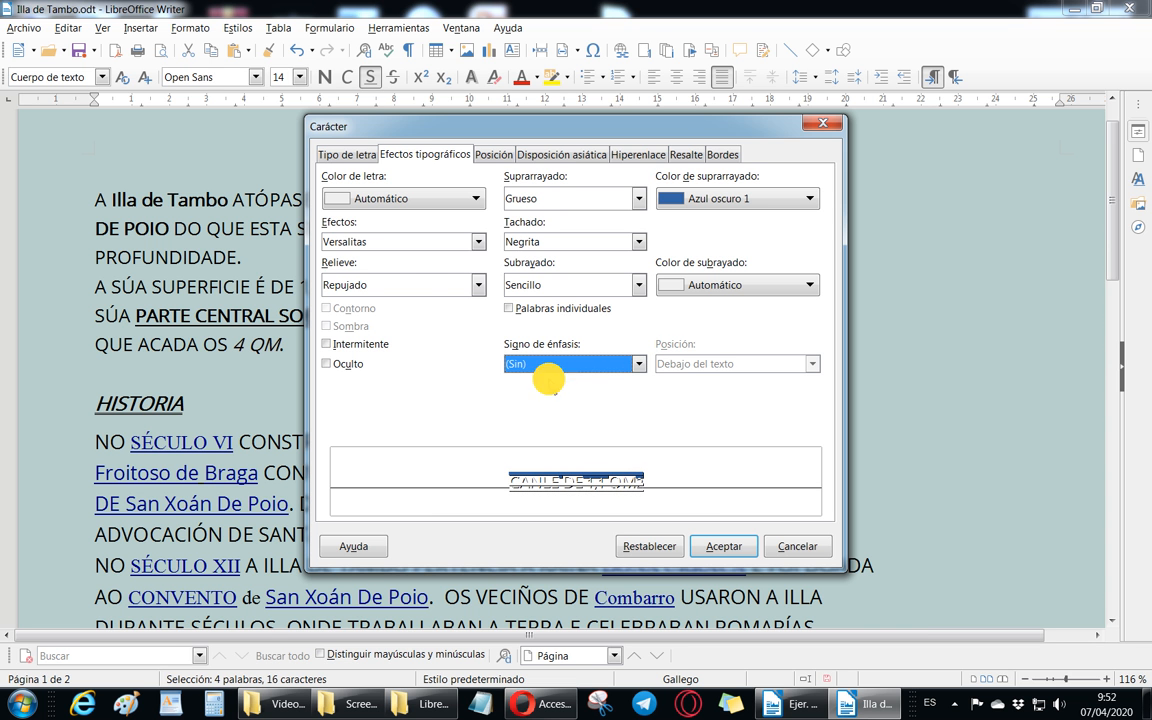
{"action": "left_click", "coordinate": [648, 405]}
Step: Try the Superíndice and Normal positions on the phrase, finishing with Subíndice
{"action": "left_click", "coordinate": [497, 157]}
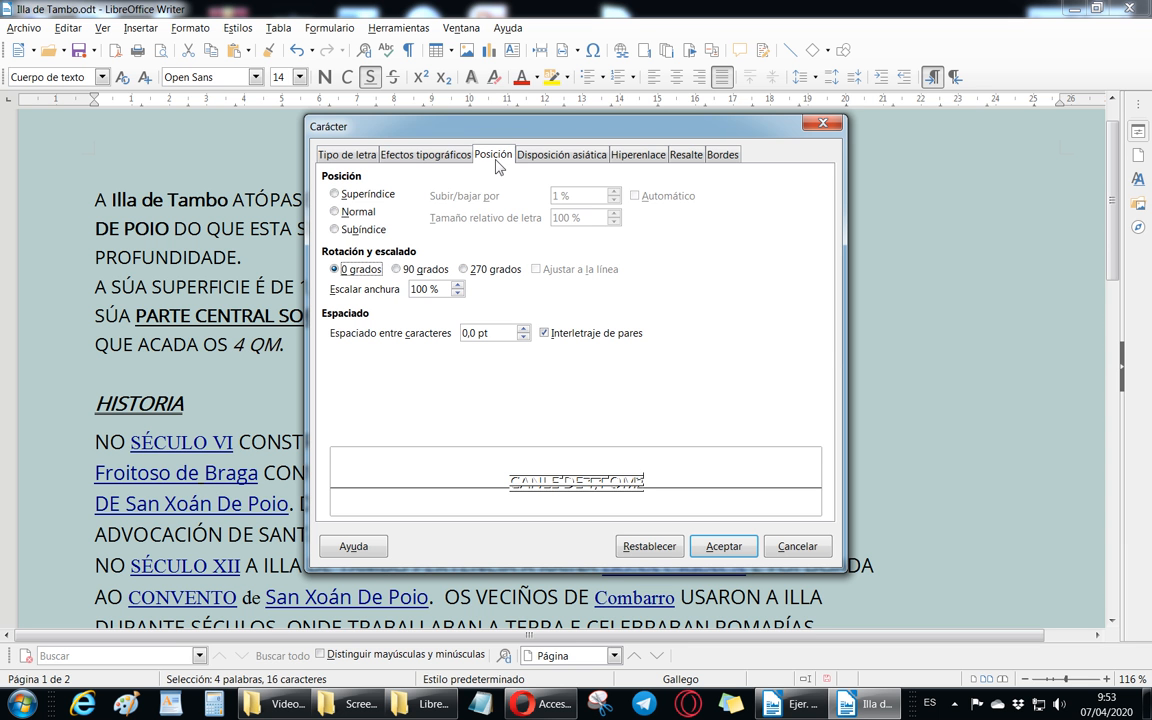
{"action": "left_click", "coordinate": [376, 196]}
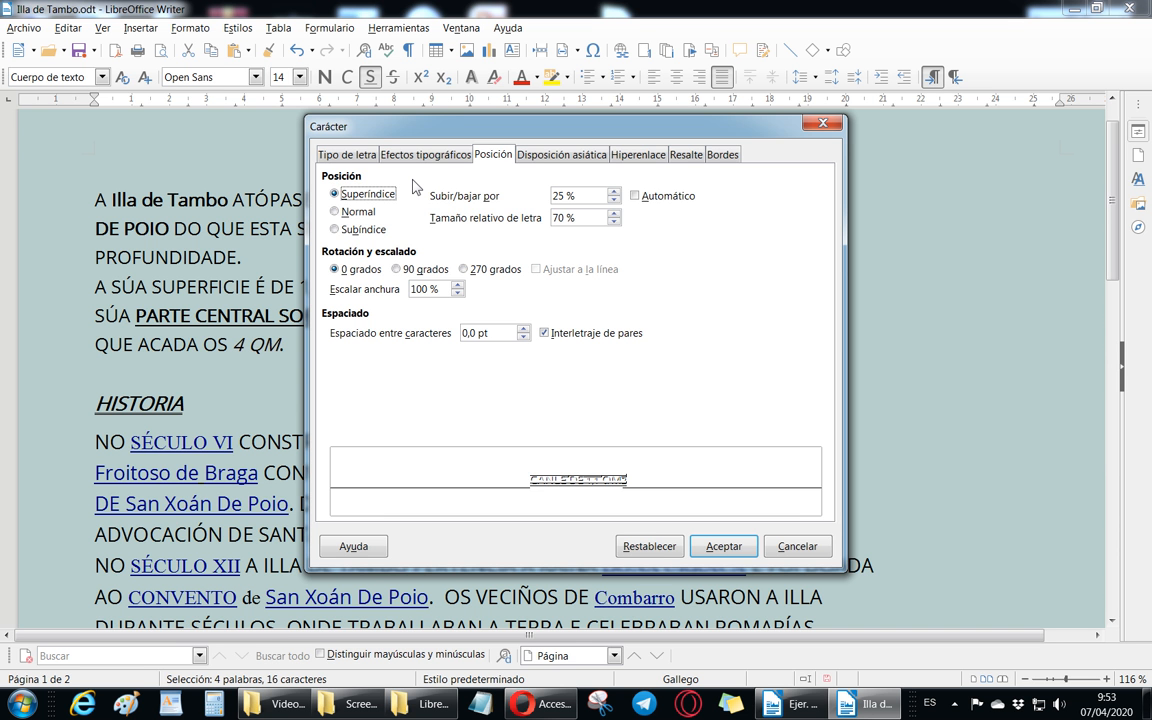
{"action": "left_click", "coordinate": [366, 214]}
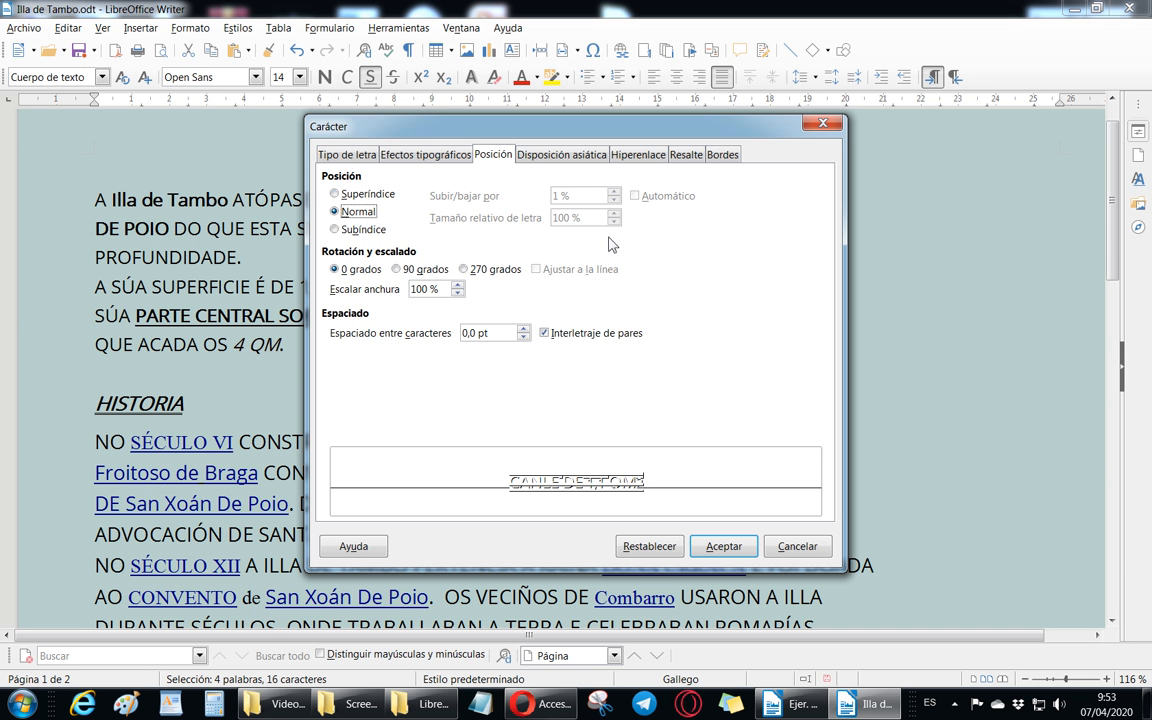
{"action": "left_click", "coordinate": [363, 231]}
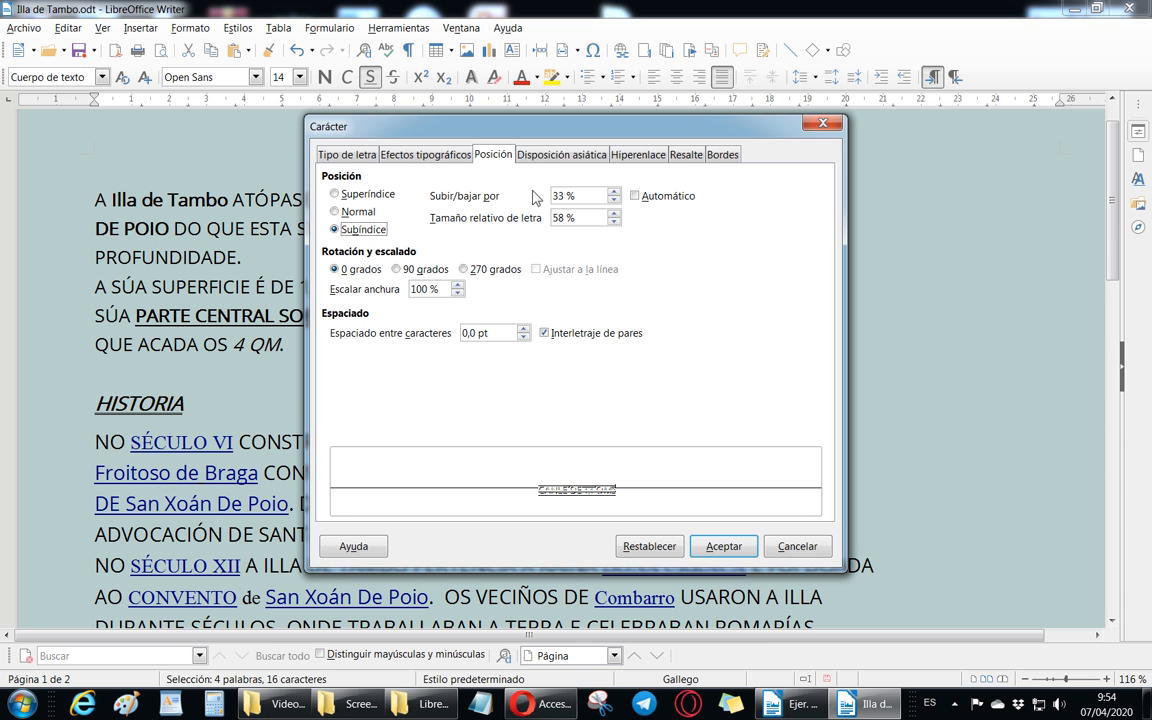
Step: Review the Asian layout, hyperlink, highlighting, border, font and font effect settings, and discard all pending character changes
{"action": "left_click", "coordinate": [552, 156]}
{"action": "left_click", "coordinate": [637, 156]}
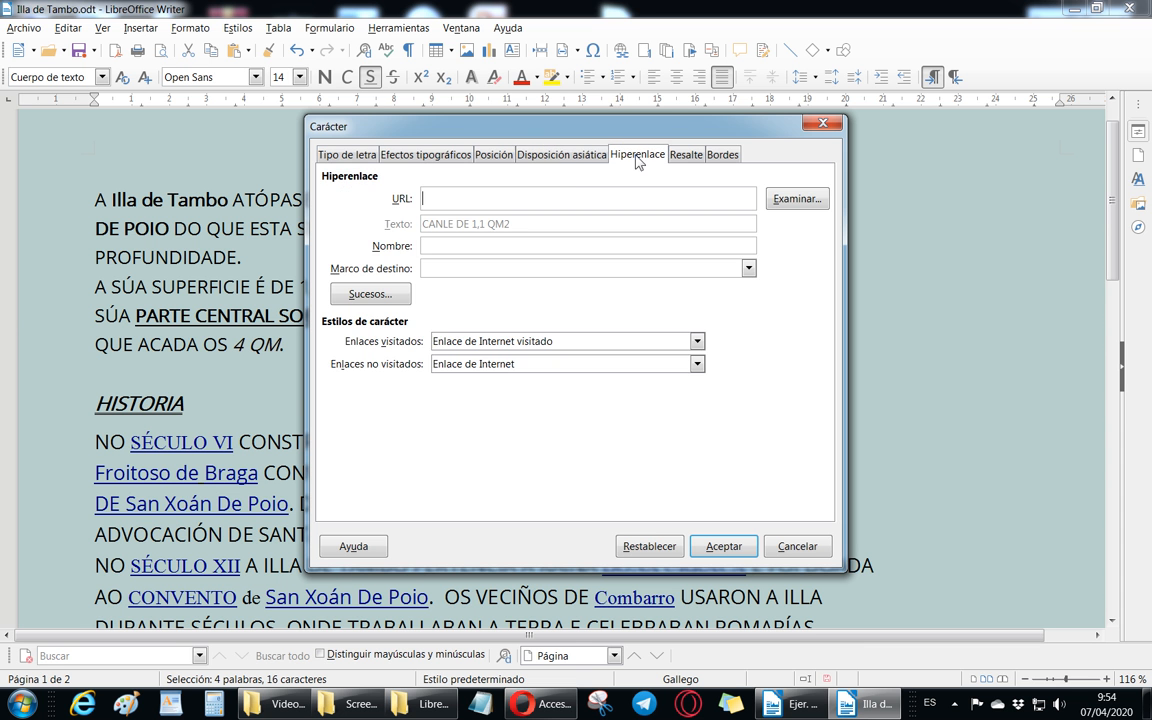
{"action": "left_click", "coordinate": [686, 155]}
{"action": "left_click", "coordinate": [721, 155]}
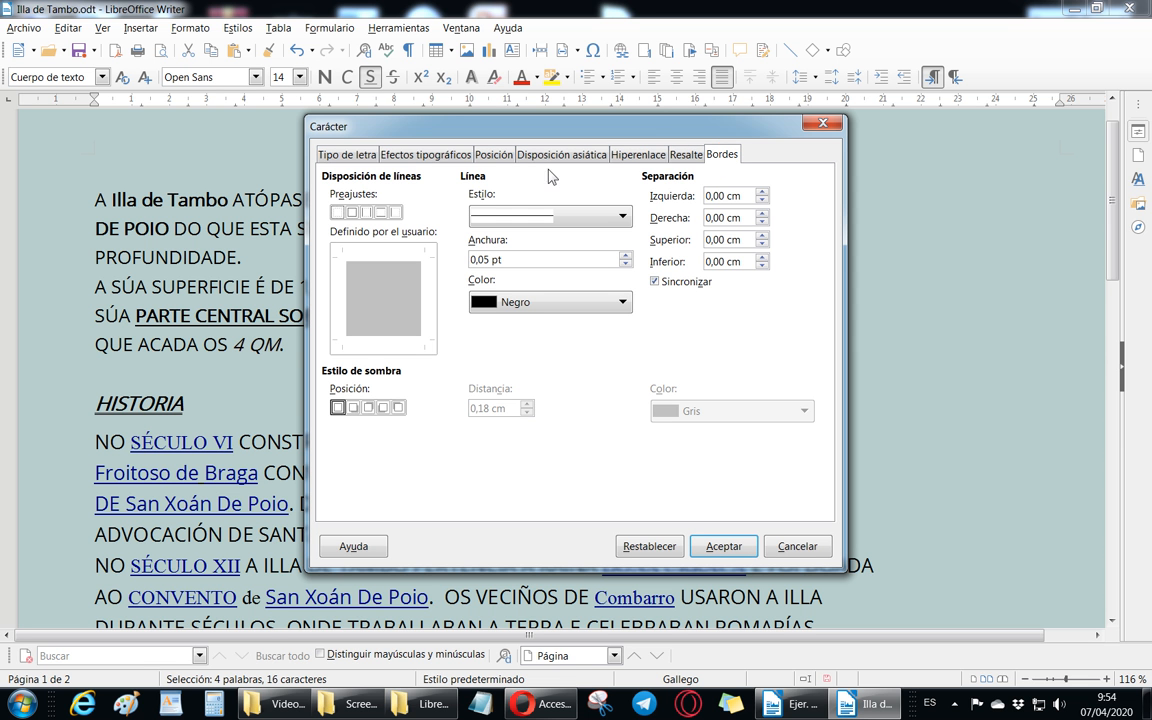
{"action": "left_click", "coordinate": [344, 154]}
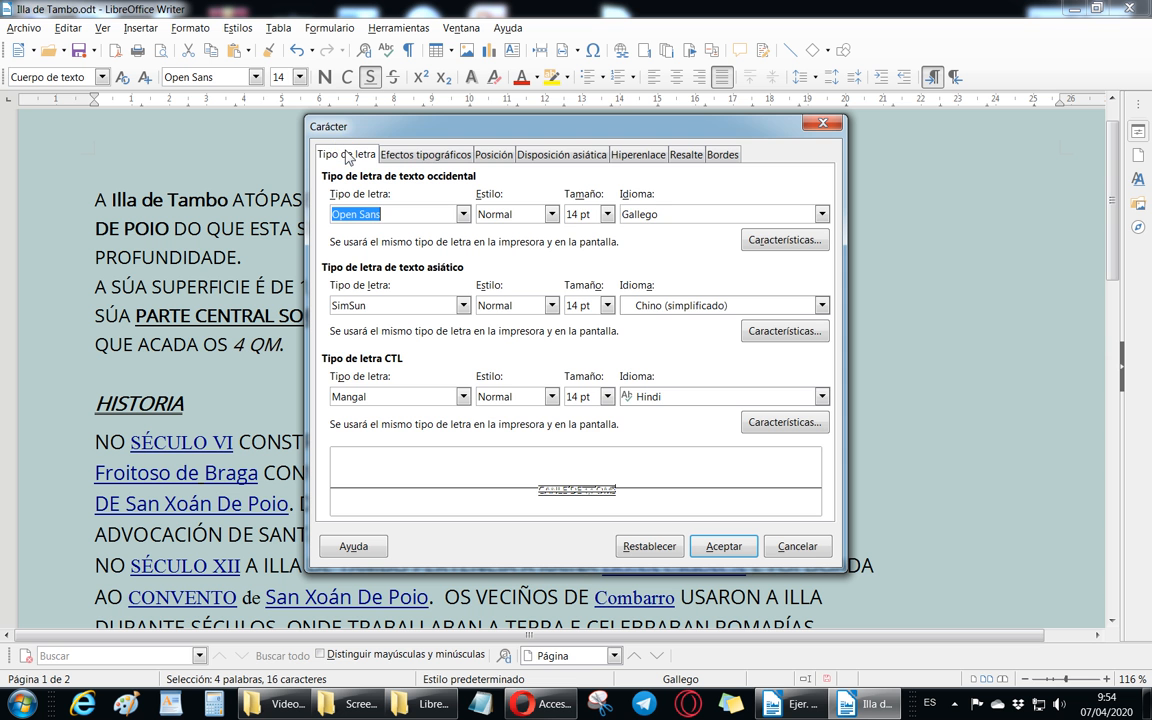
{"action": "left_click", "coordinate": [418, 157]}
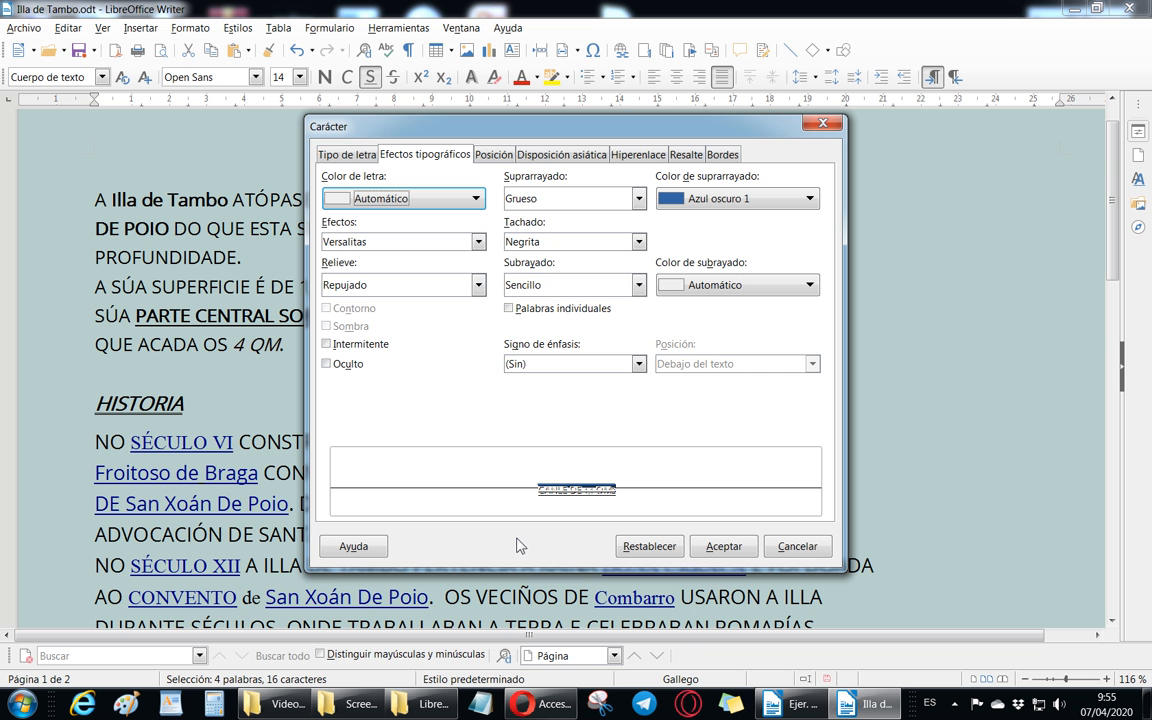
{"action": "left_click", "coordinate": [812, 545]}
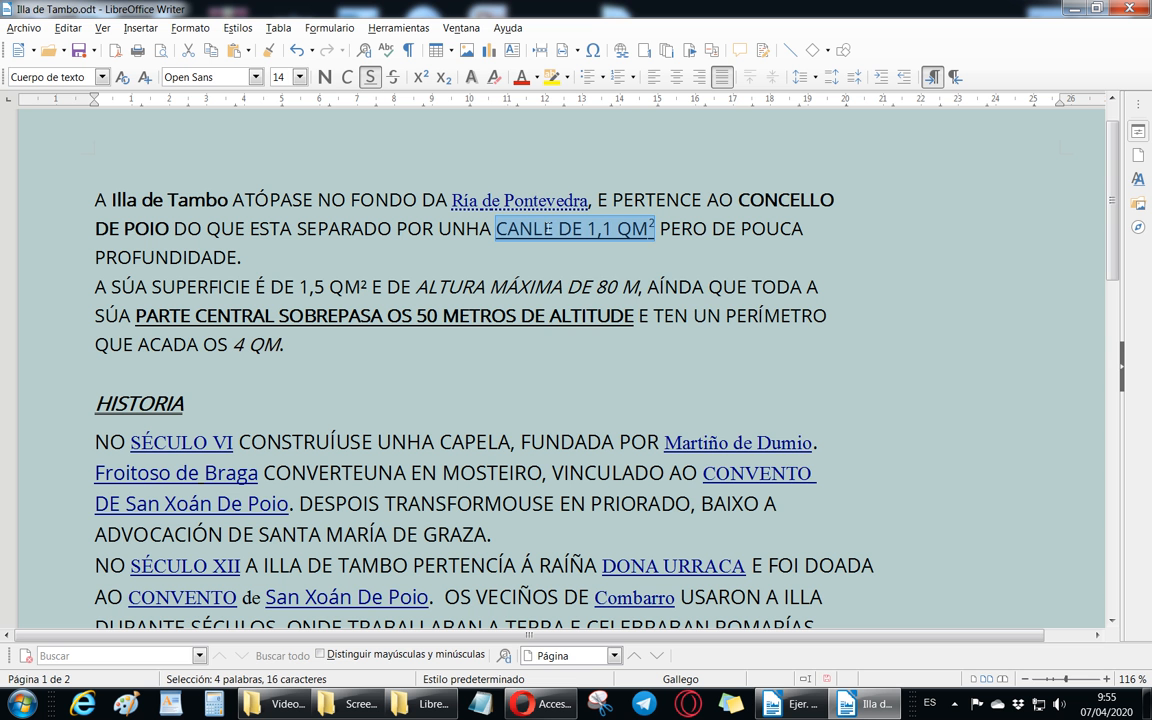
Step: Review the character formatting commands offered for the selected phrase CANLE DE 1,1 QM2 without applying any
{"action": "right_click", "coordinate": [549, 228]}
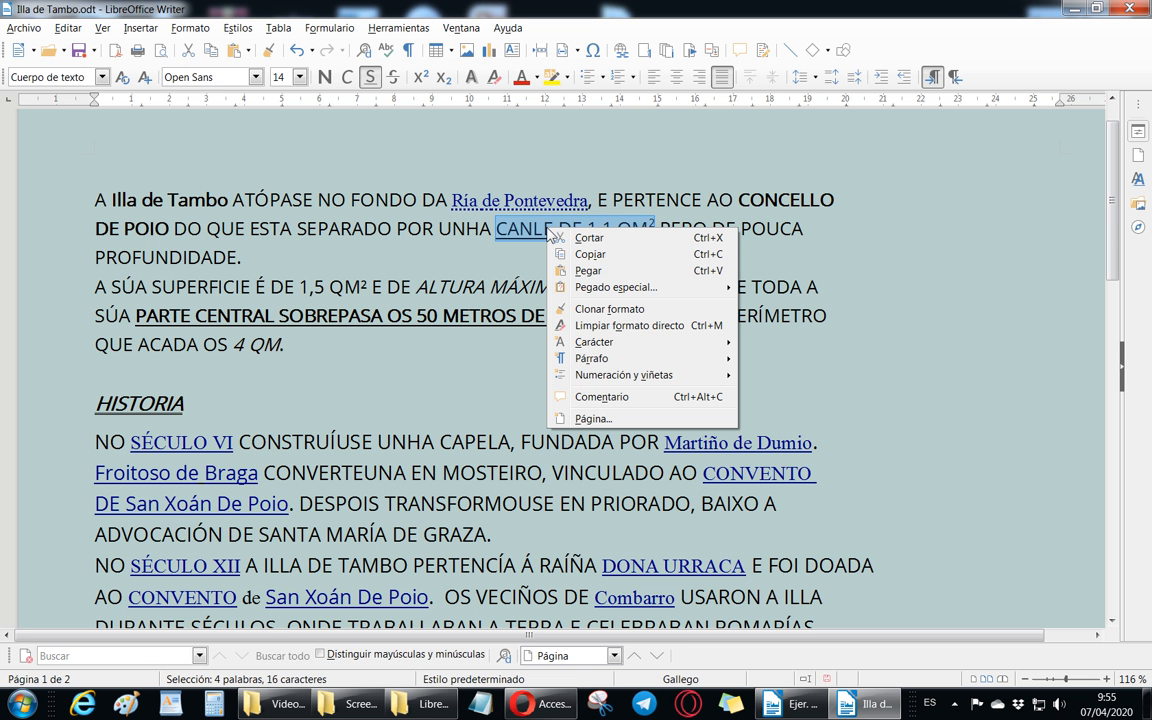
{"action": "mouse_move", "coordinate": [632, 343]}
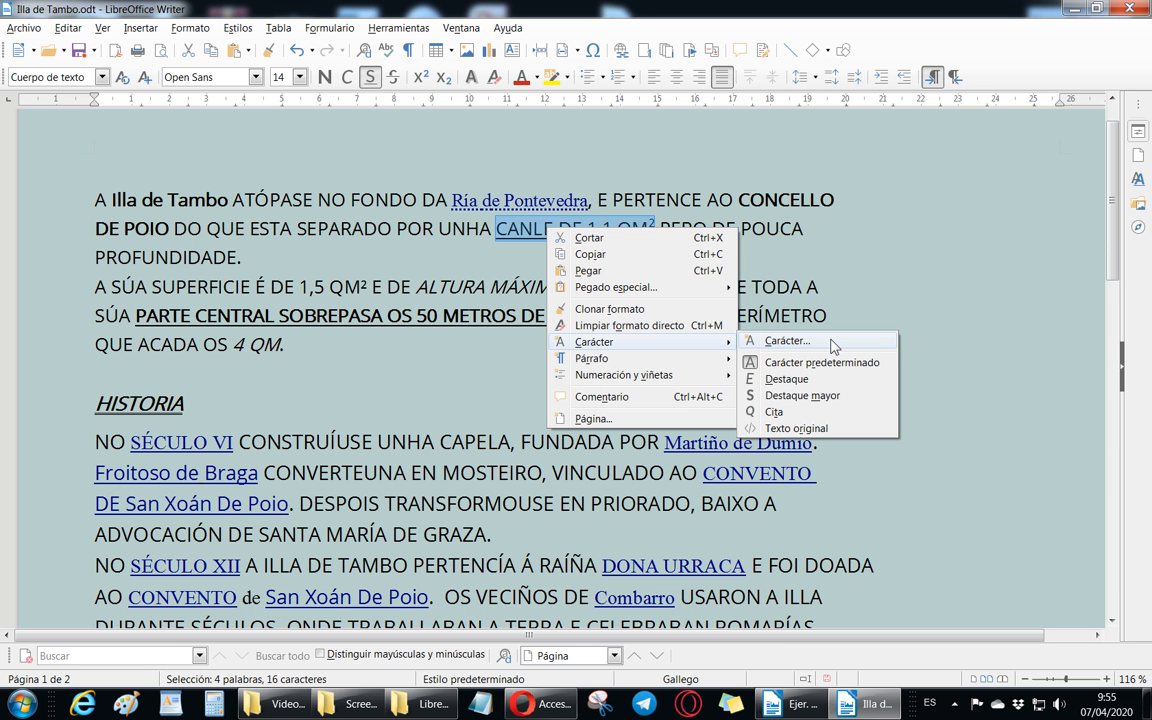
{"action": "left_click", "coordinate": [928, 292]}
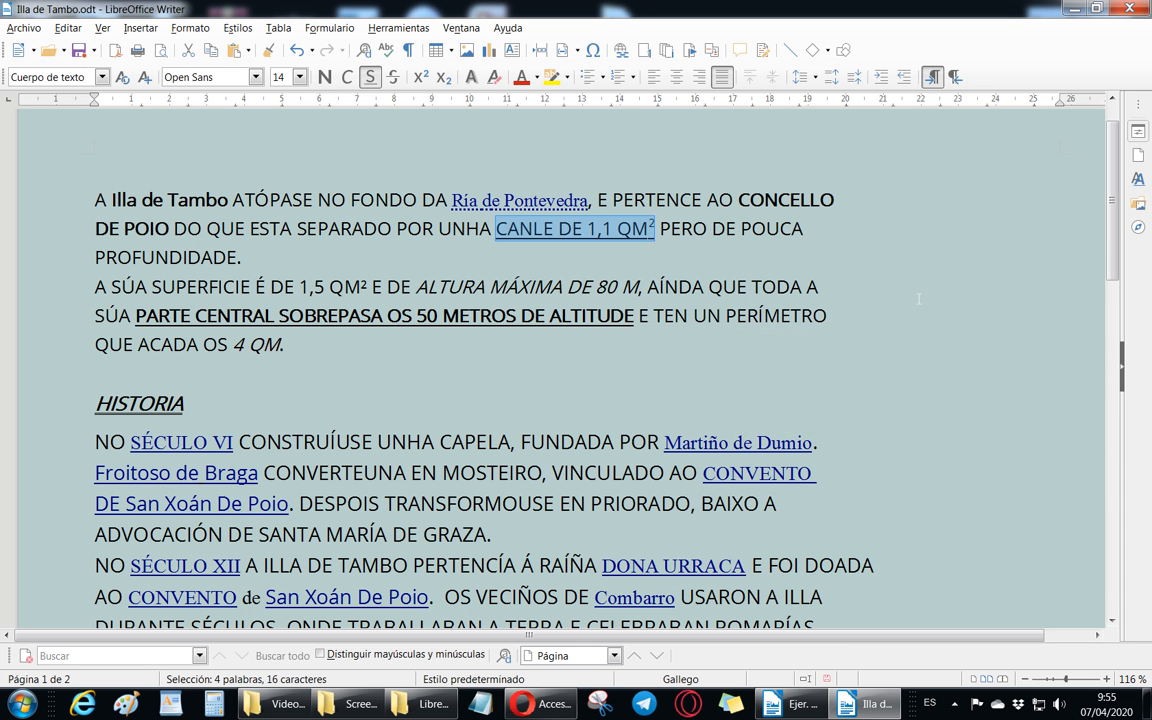
Step: Look through both pages of the document to examine the text and its character formatting, returning to the HISTORIA section
{"action": "scroll", "coordinate": [537, 373], "scroll_direction": "down", "scroll_amount": 3}
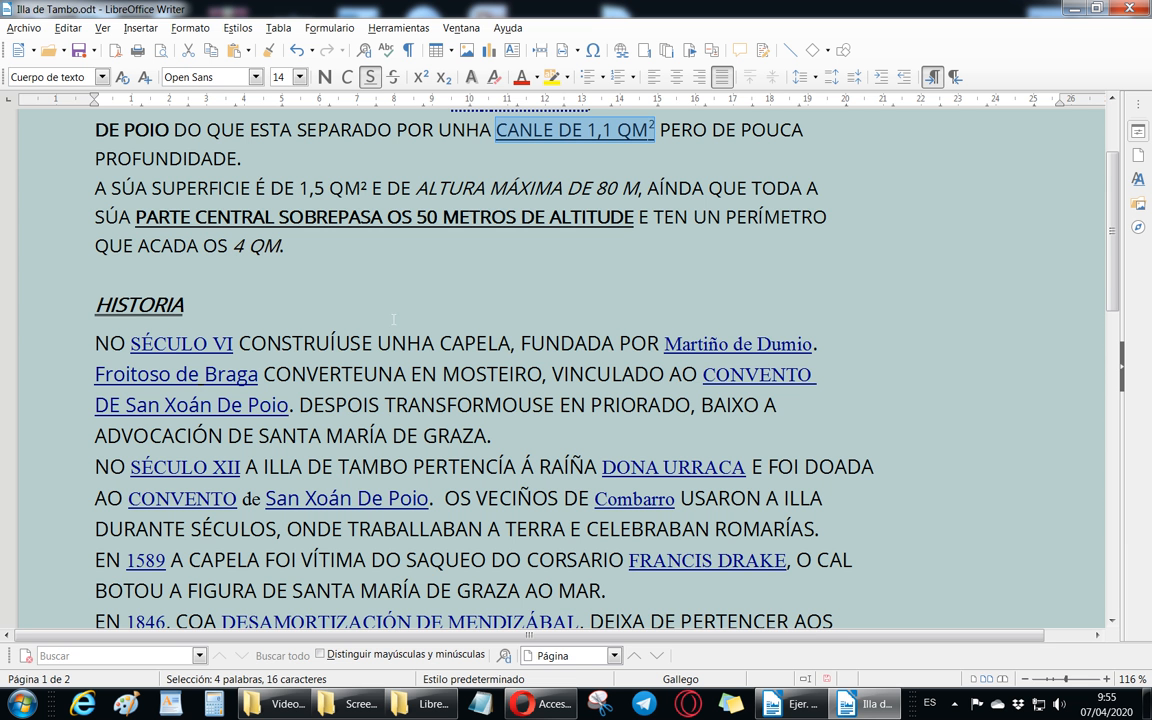
{"action": "scroll", "coordinate": [327, 316], "scroll_direction": "up", "scroll_amount": 1}
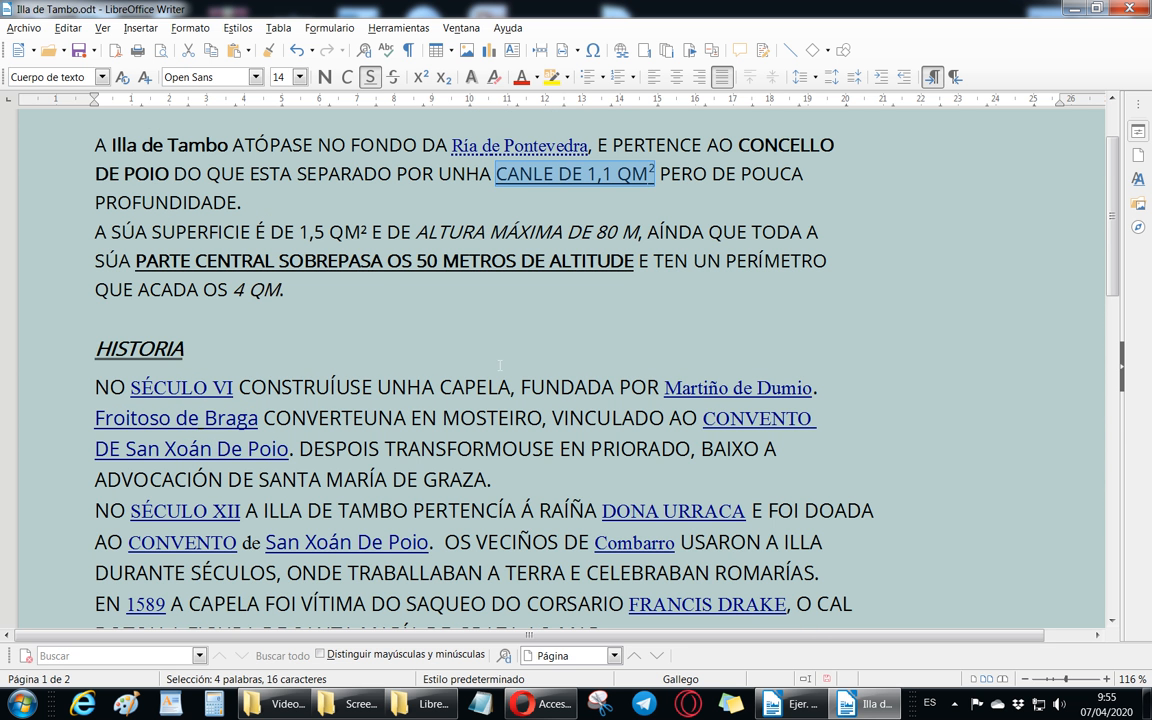
{"action": "scroll", "coordinate": [390, 363], "scroll_direction": "down", "scroll_amount": 1}
{"action": "scroll", "coordinate": [484, 343], "scroll_direction": "down", "scroll_amount": 4}
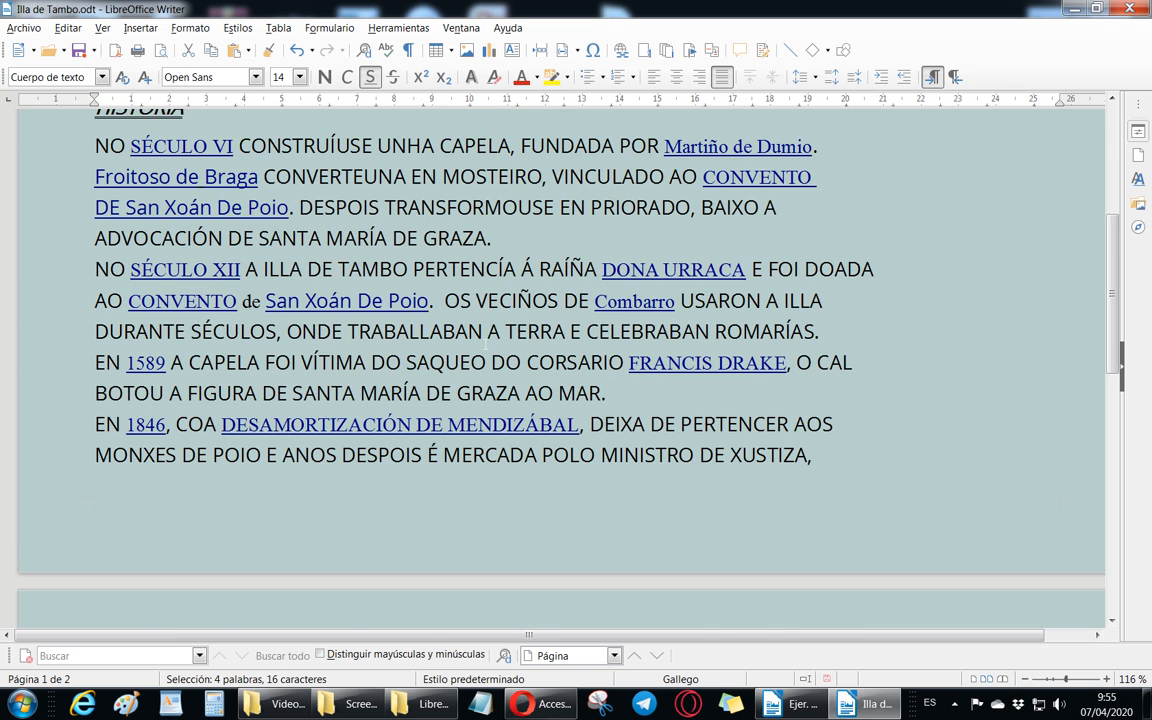
{"action": "scroll", "coordinate": [497, 335], "scroll_direction": "down", "scroll_amount": 5}
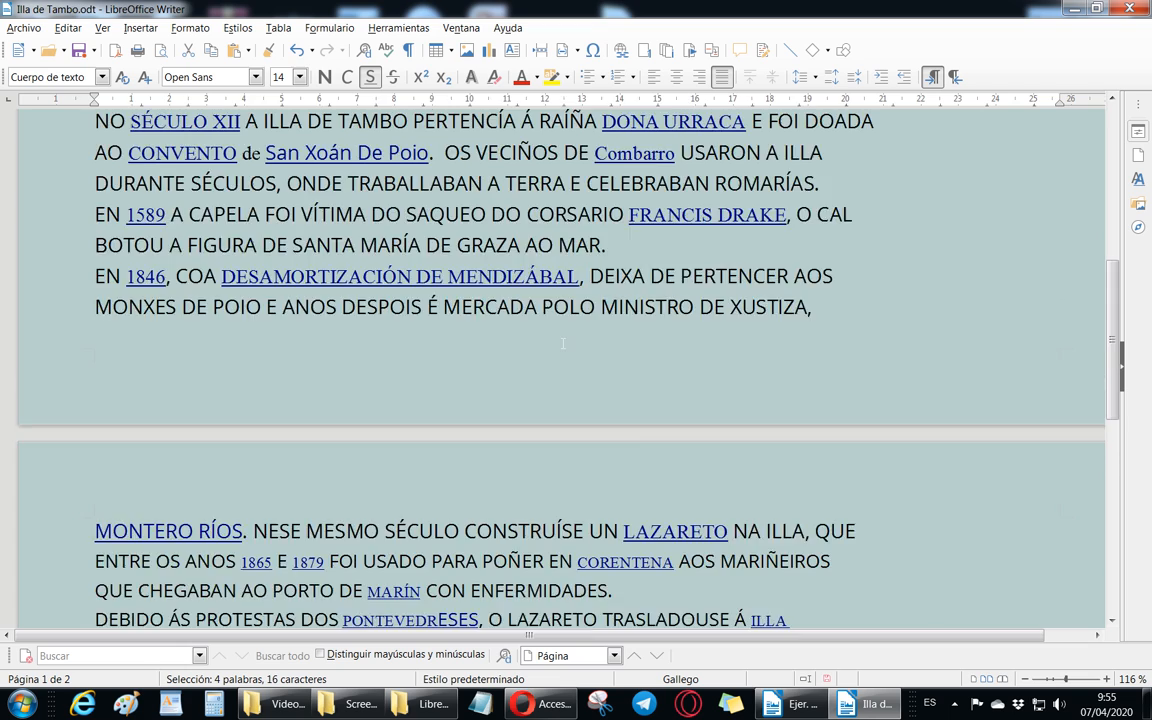
{"action": "scroll", "coordinate": [563, 343], "scroll_direction": "down", "scroll_amount": 1}
{"action": "scroll", "coordinate": [563, 343], "scroll_direction": "down", "scroll_amount": 5}
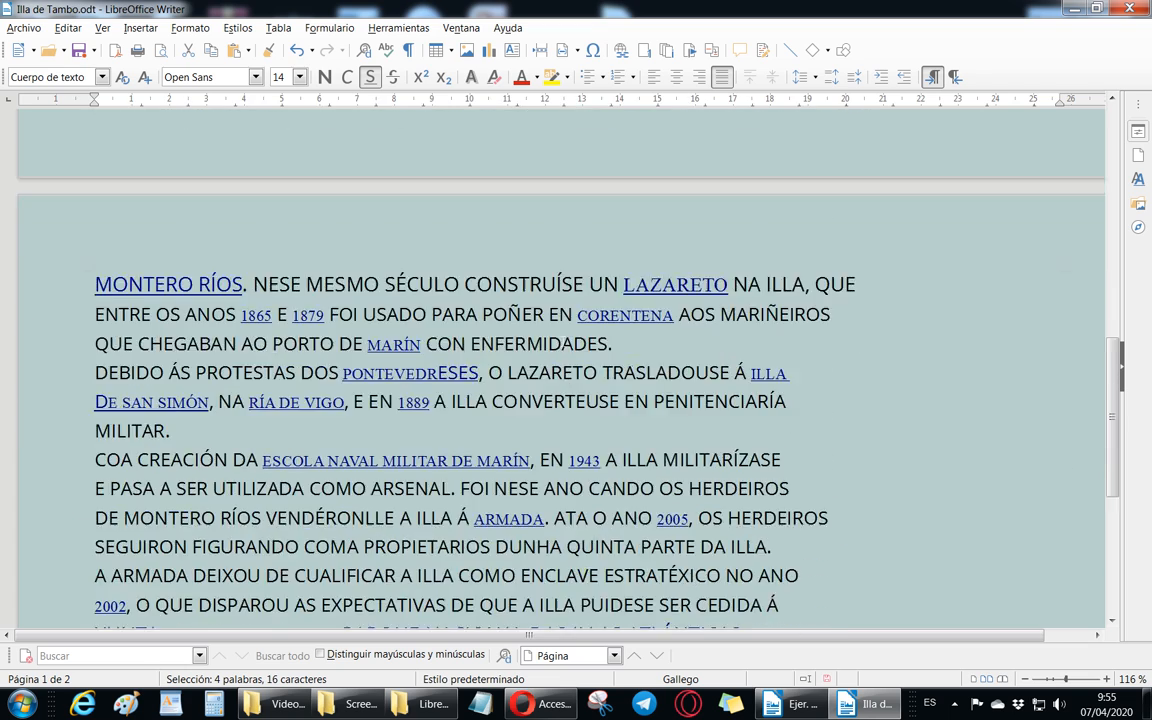
{"action": "scroll", "coordinate": [564, 333], "scroll_direction": "down", "scroll_amount": 4}
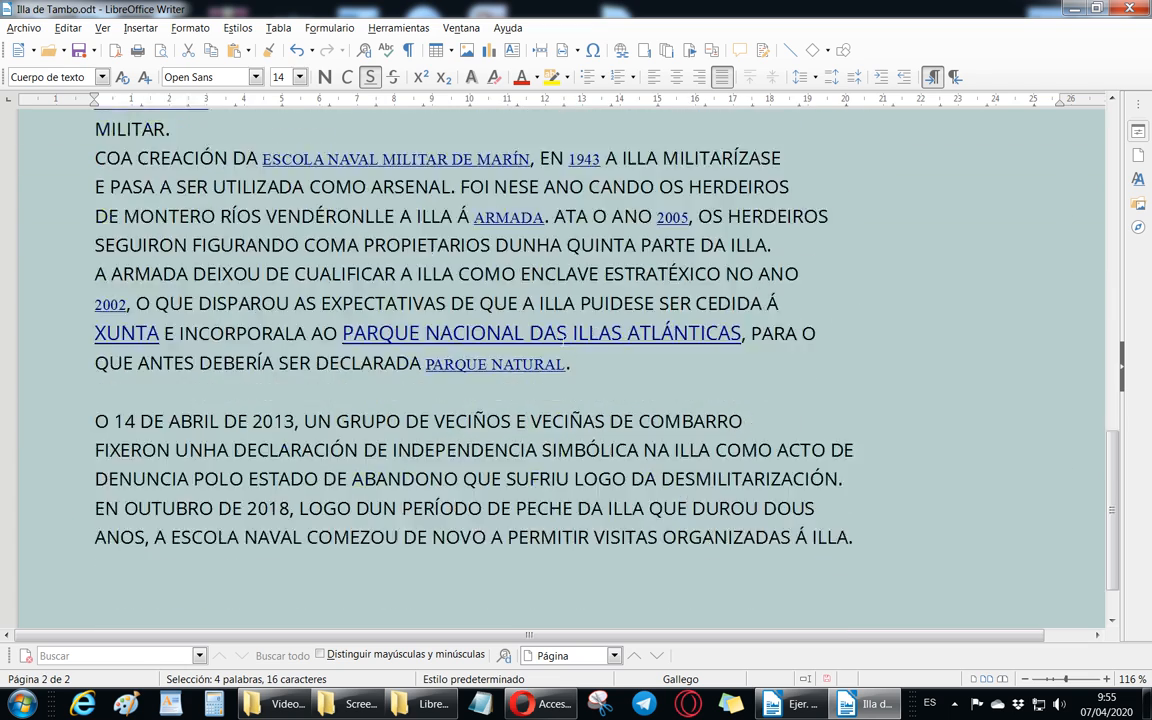
{"action": "scroll", "coordinate": [563, 340], "scroll_direction": "up", "scroll_amount": 20}
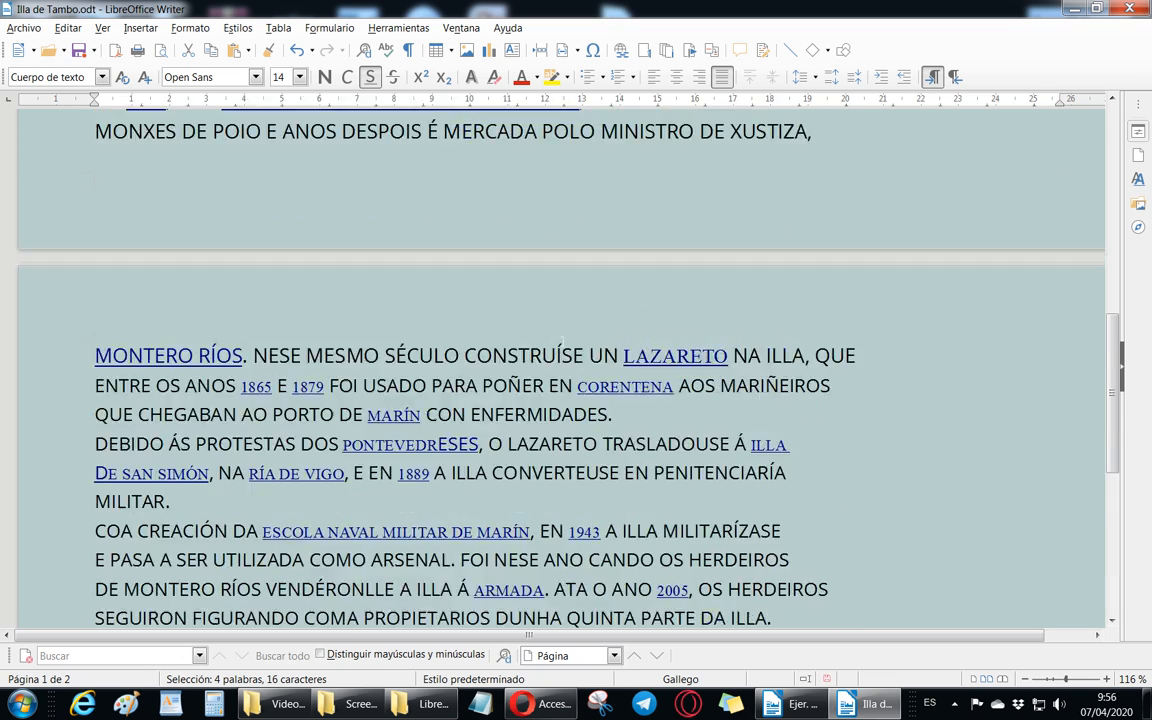
{"action": "scroll", "coordinate": [563, 340], "scroll_direction": "up", "scroll_amount": 4}
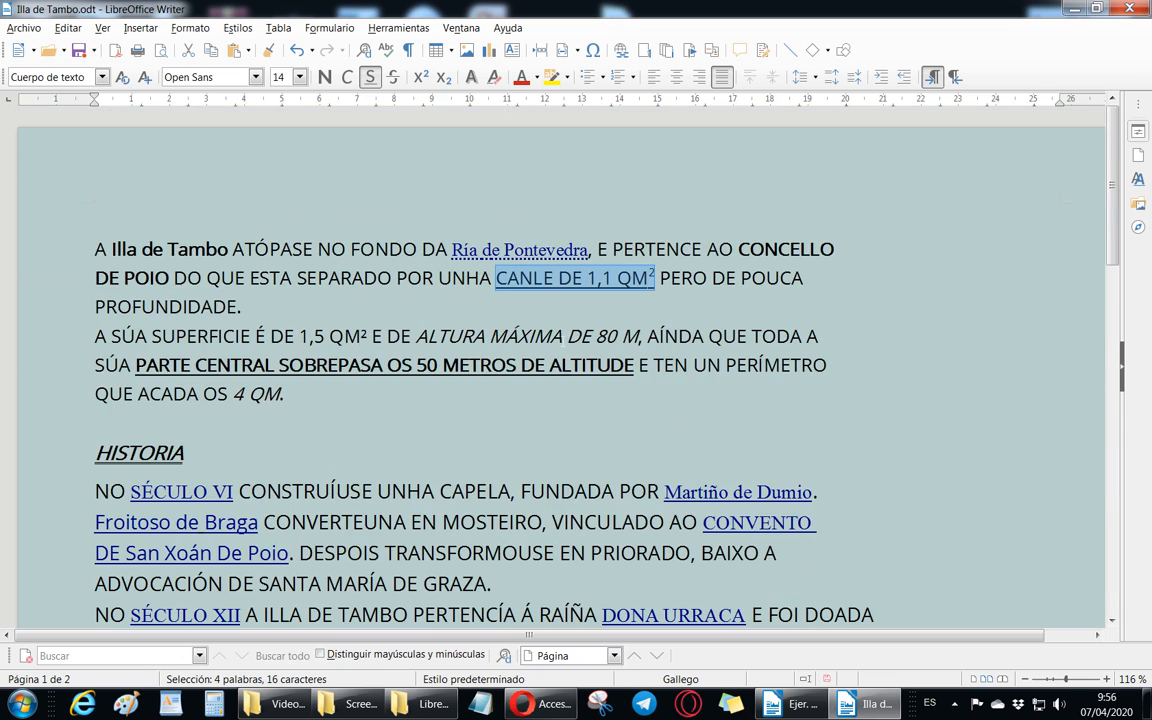
{"action": "scroll", "coordinate": [484, 316], "scroll_direction": "down", "scroll_amount": 2}
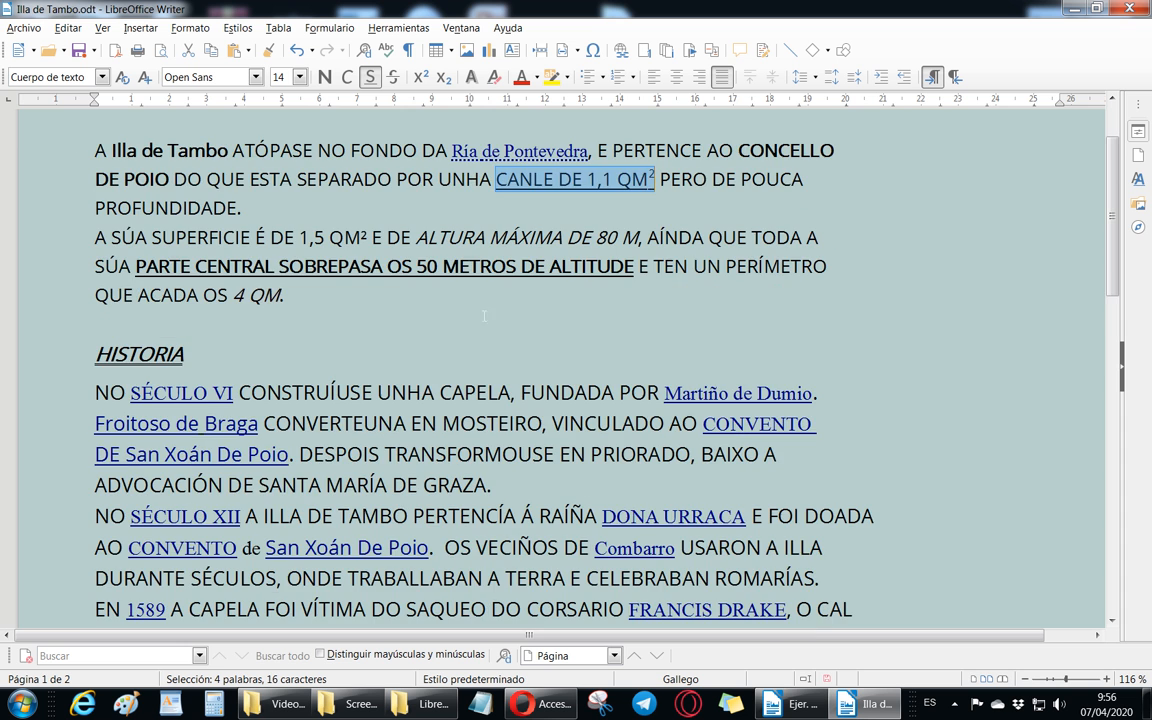
{"action": "scroll", "coordinate": [485, 328], "scroll_direction": "down", "scroll_amount": 3}
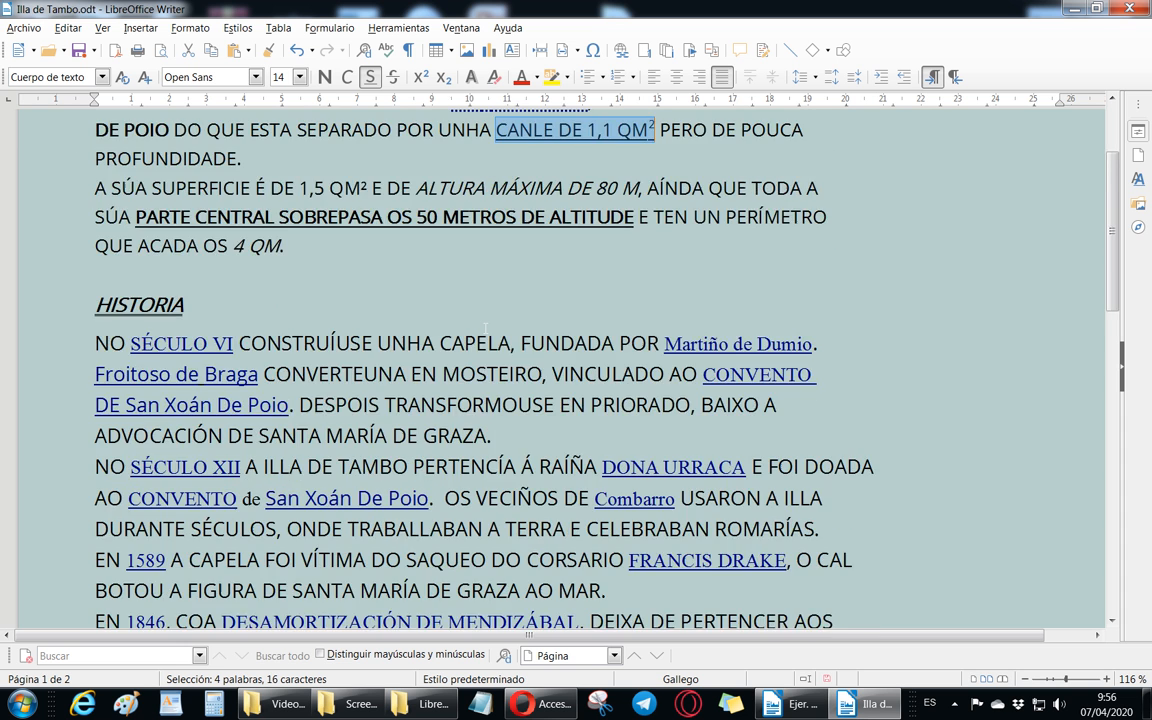
{"action": "scroll", "coordinate": [488, 328], "scroll_direction": "up", "scroll_amount": 3}
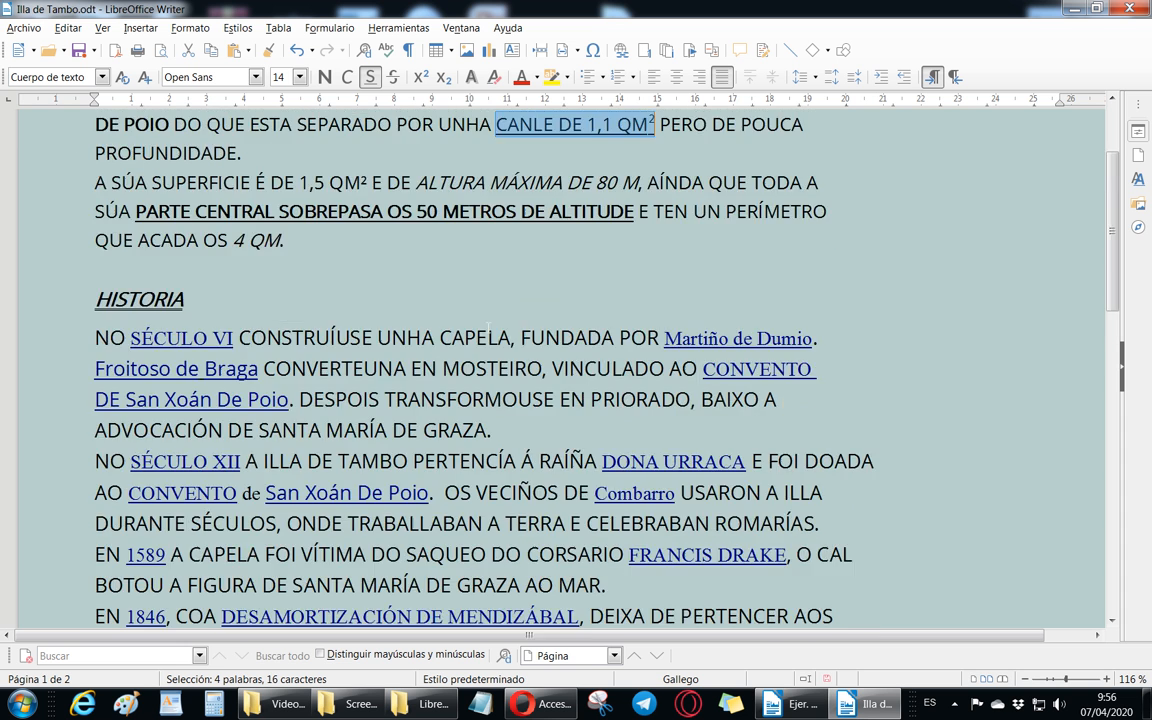
{"action": "scroll", "coordinate": [488, 328], "scroll_direction": "down", "scroll_amount": 4}
{"action": "scroll", "coordinate": [488, 326], "scroll_direction": "down", "scroll_amount": 4}
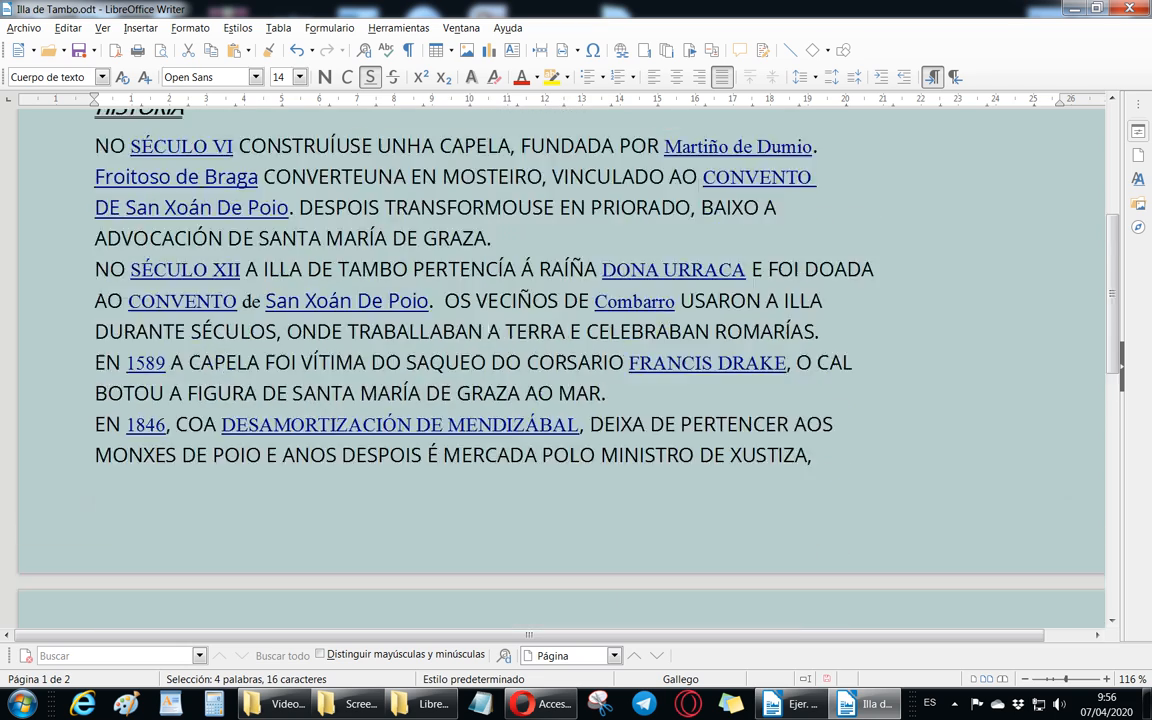
{"action": "scroll", "coordinate": [488, 326], "scroll_direction": "up", "scroll_amount": 4}
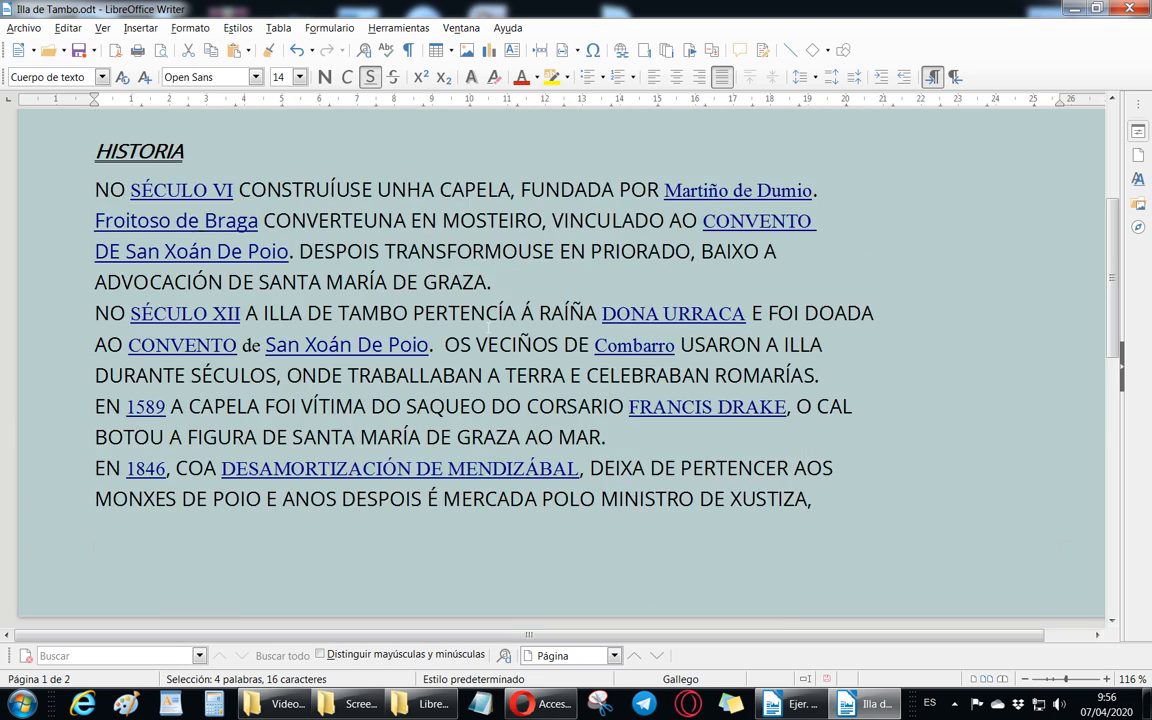
{"action": "scroll", "coordinate": [488, 326], "scroll_direction": "up", "scroll_amount": 6}
{"action": "scroll", "coordinate": [488, 327], "scroll_direction": "down", "scroll_amount": 3}
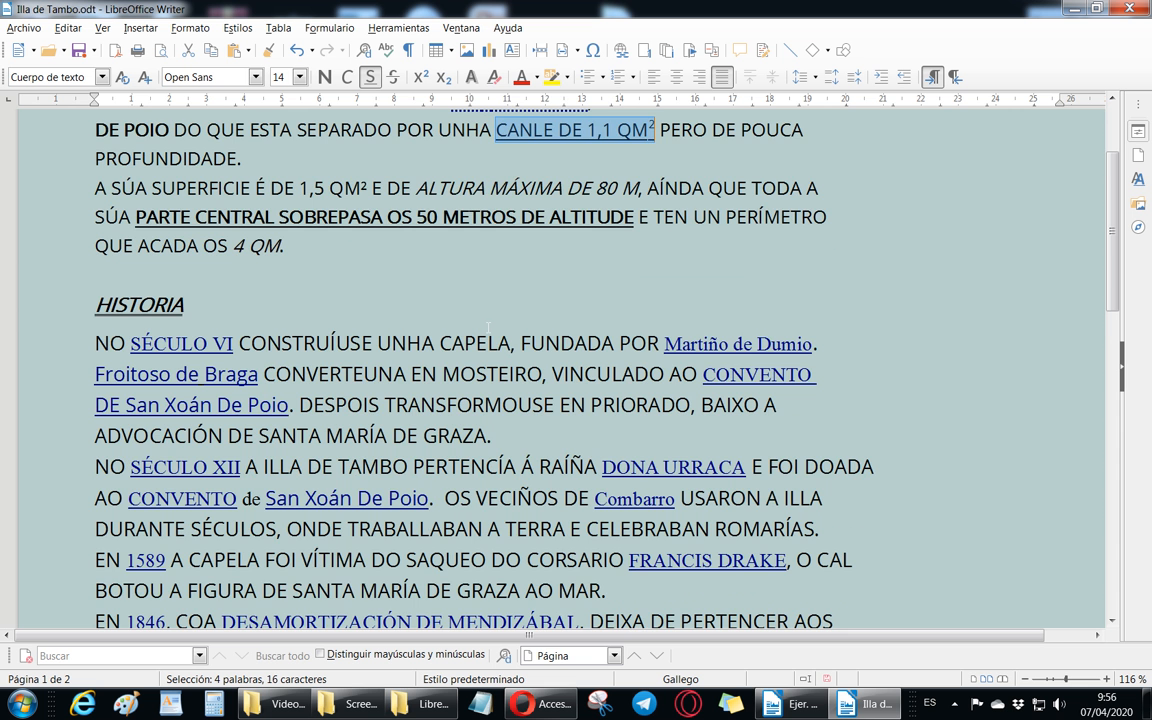
{"action": "scroll", "coordinate": [488, 327], "scroll_direction": "down", "scroll_amount": 2}
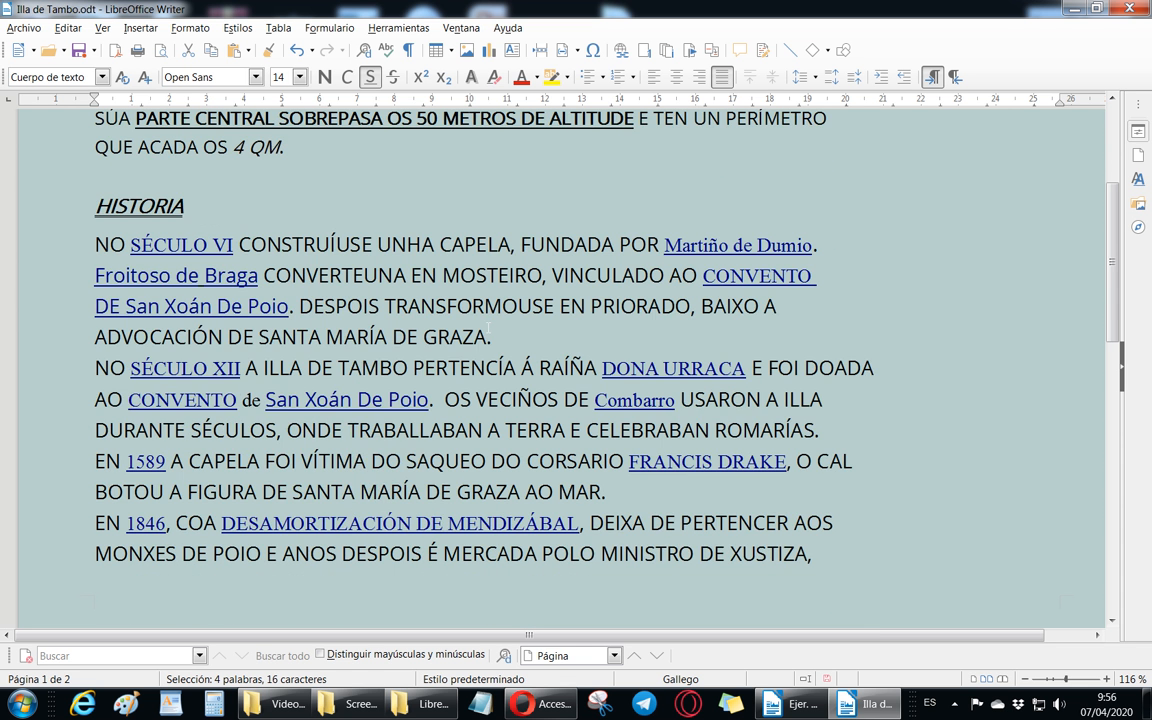
{"action": "scroll", "coordinate": [489, 330], "scroll_direction": "up", "scroll_amount": 1}
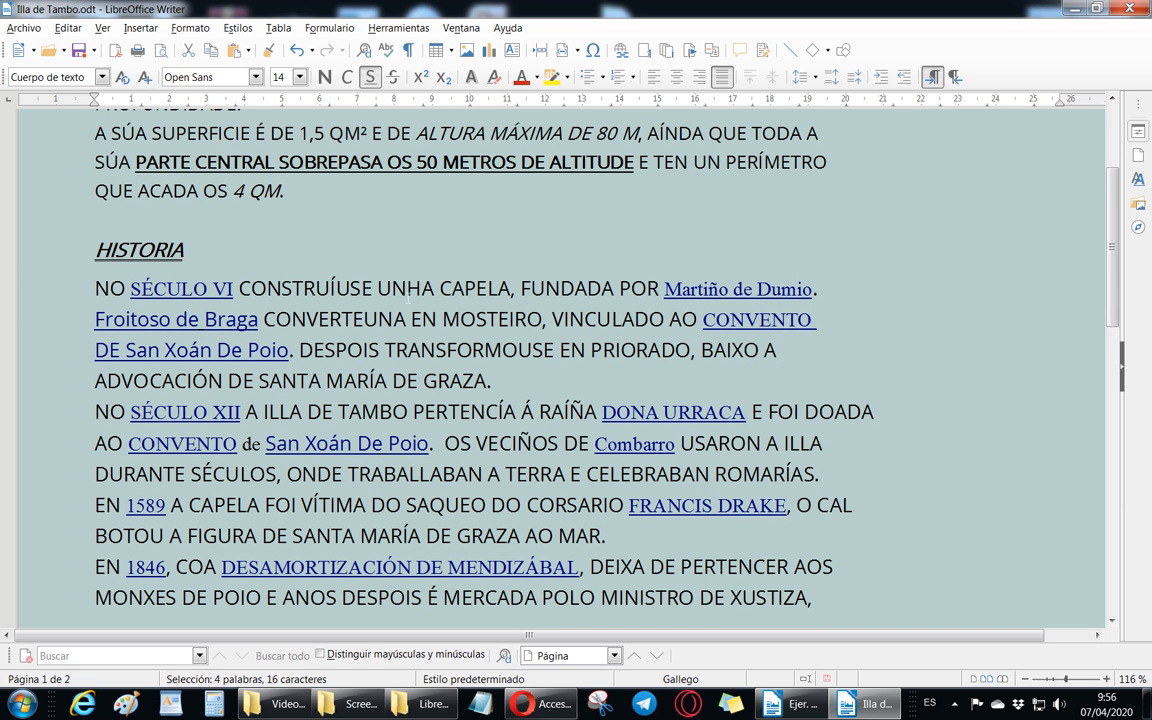
Step: Review the document's text in full-screen view back to its opening paragraph, clear the phrase selection and restore the standard view
{"action": "scroll", "coordinate": [408, 297], "scroll_direction": "down", "scroll_amount": 7}
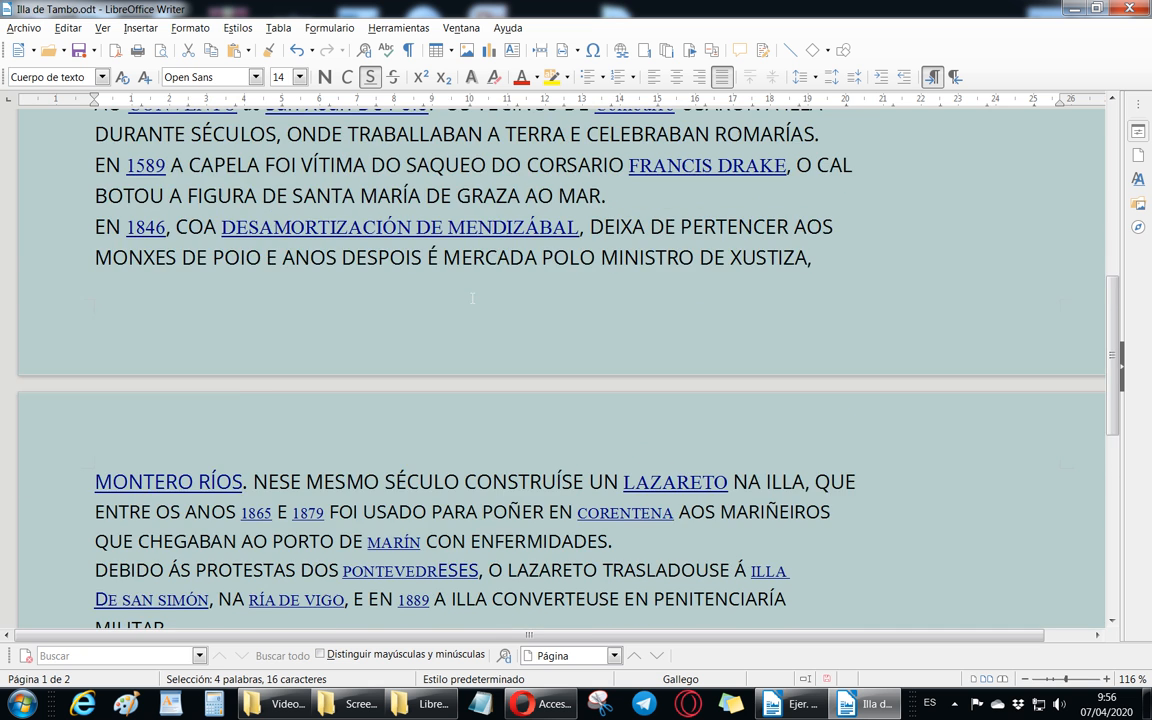
{"action": "scroll", "coordinate": [472, 298], "scroll_direction": "down", "scroll_amount": 2}
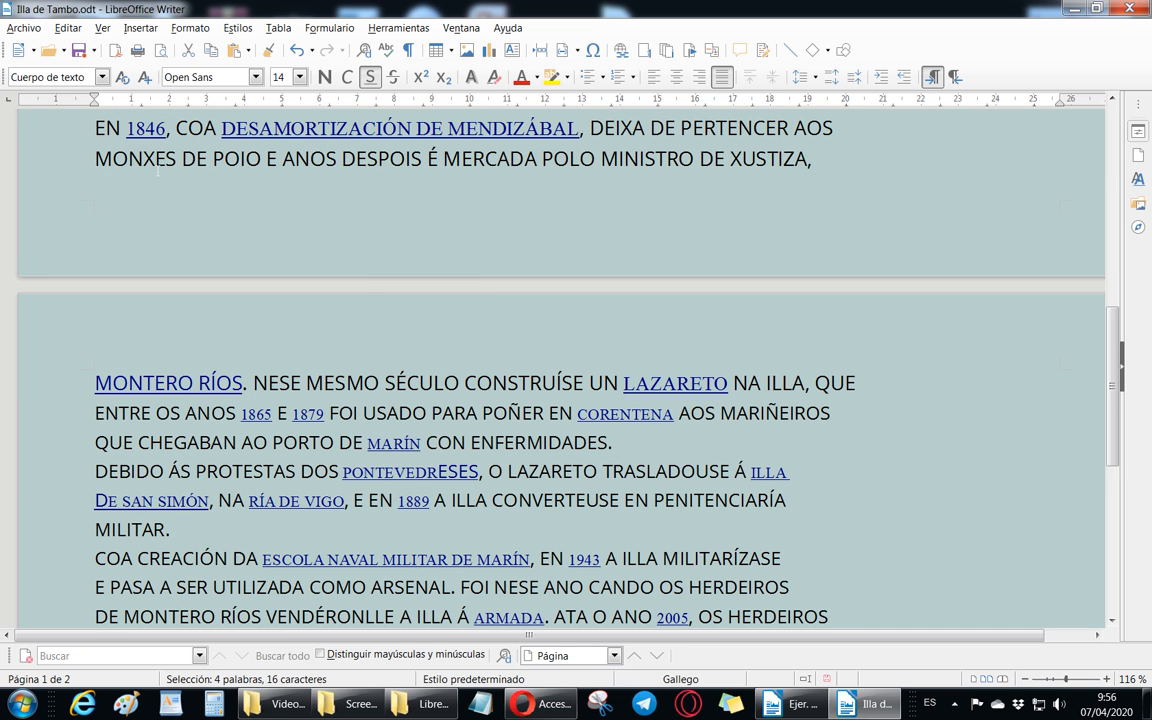
{"action": "left_click", "coordinate": [68, 27]}
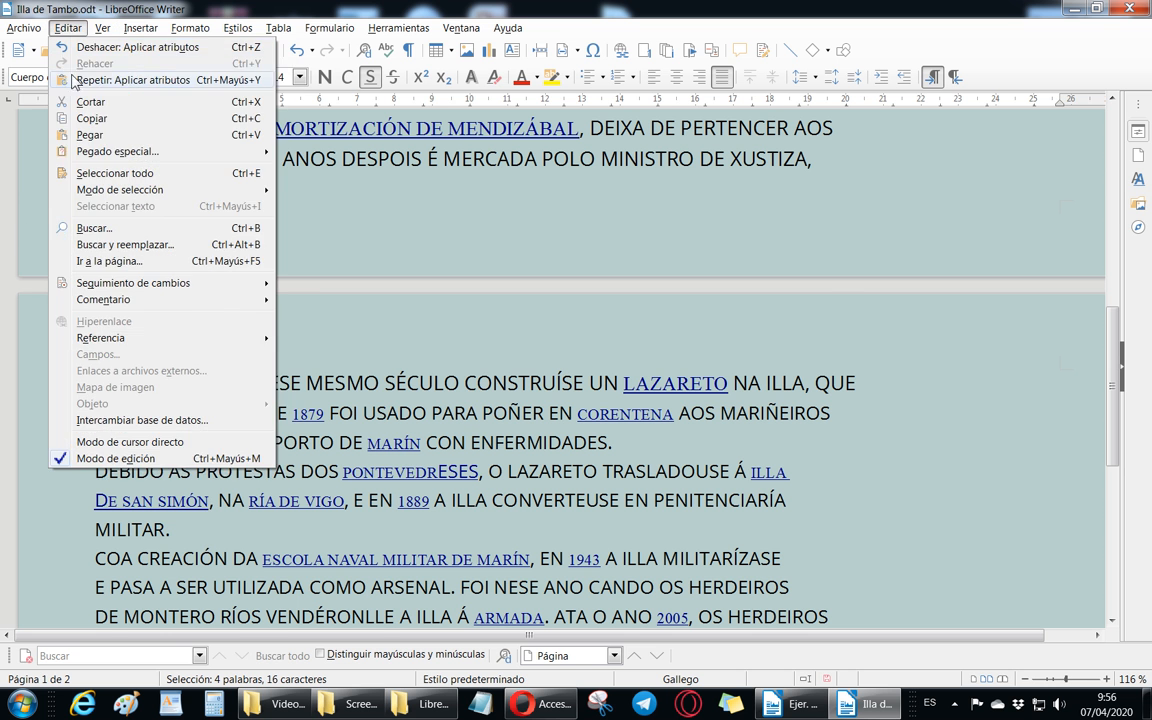
{"action": "left_click", "coordinate": [155, 442]}
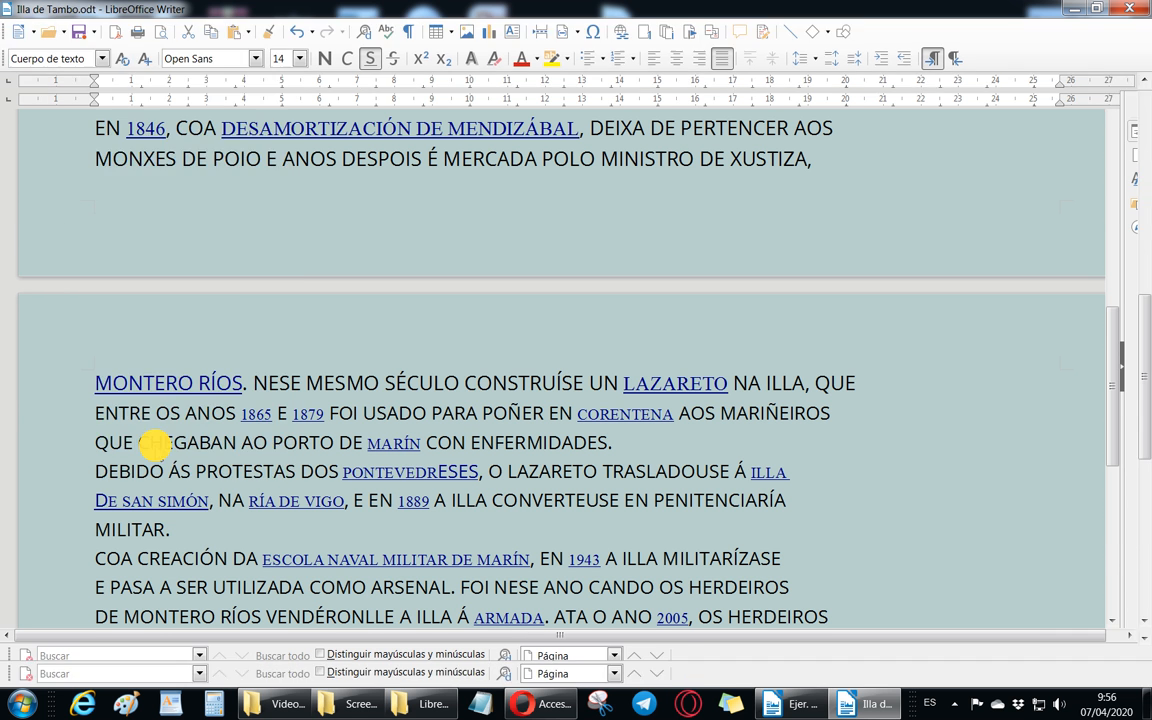
{"action": "left_click_drag", "start_coordinate": [57, 30], "coordinate": [940, 38]}
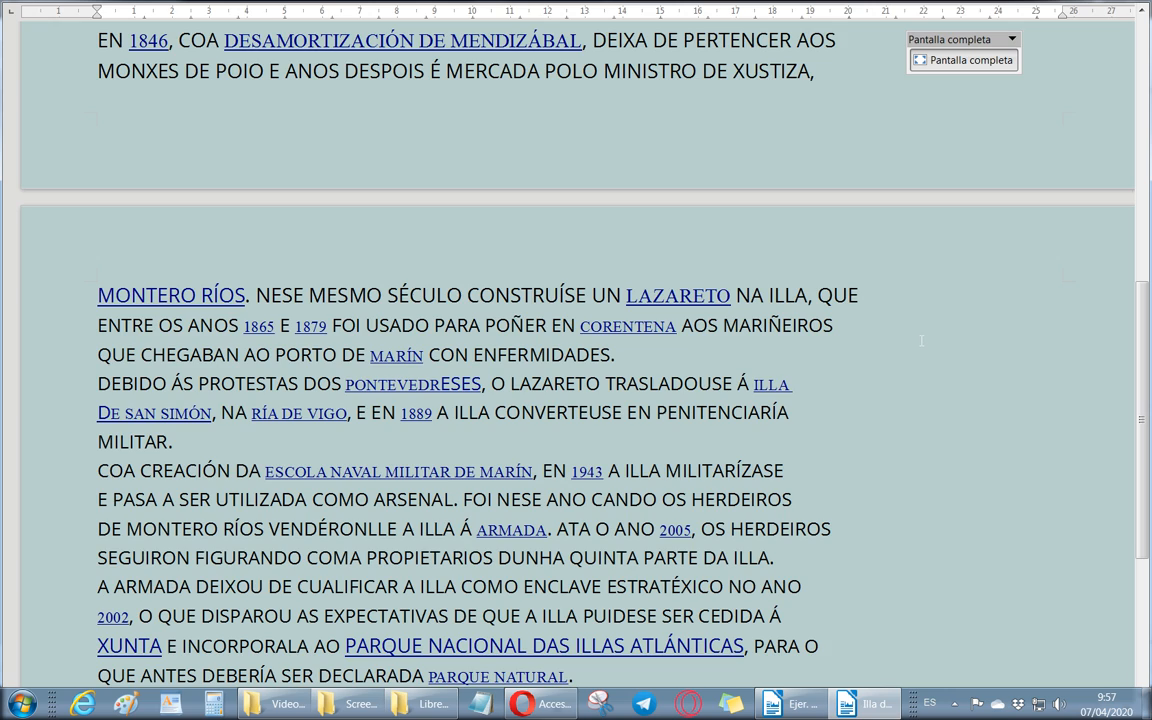
{"action": "scroll", "coordinate": [904, 364], "scroll_direction": "up", "scroll_amount": 10}
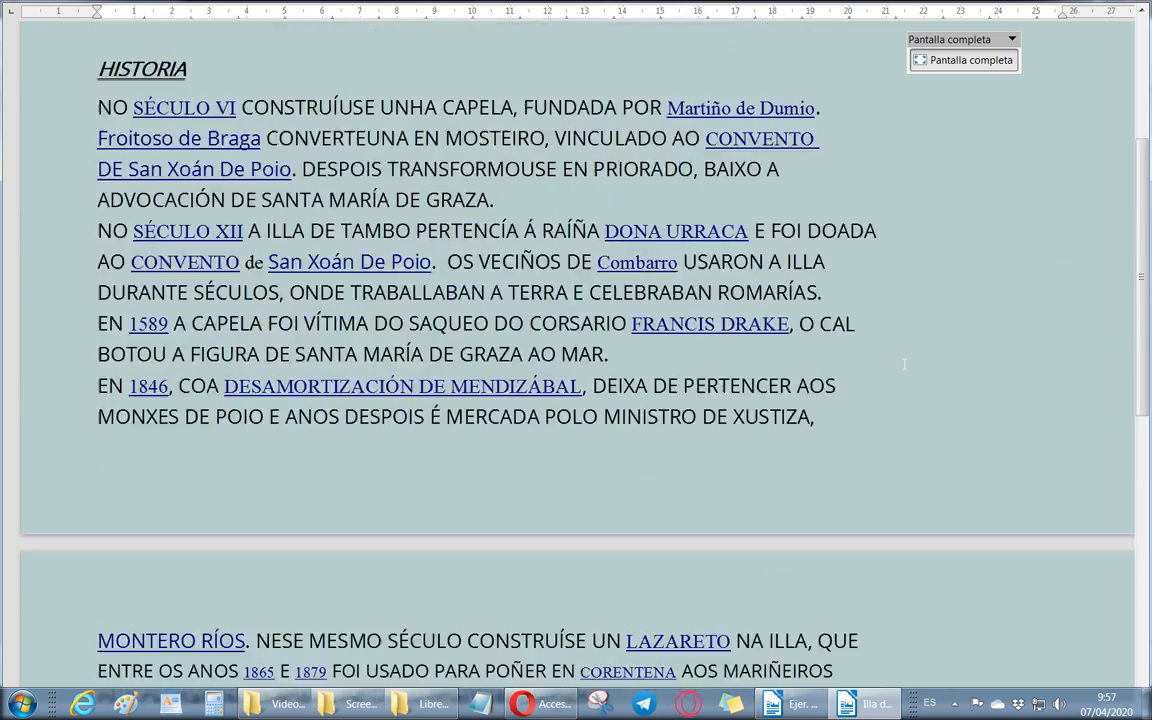
{"action": "scroll", "coordinate": [904, 364], "scroll_direction": "up", "scroll_amount": 1}
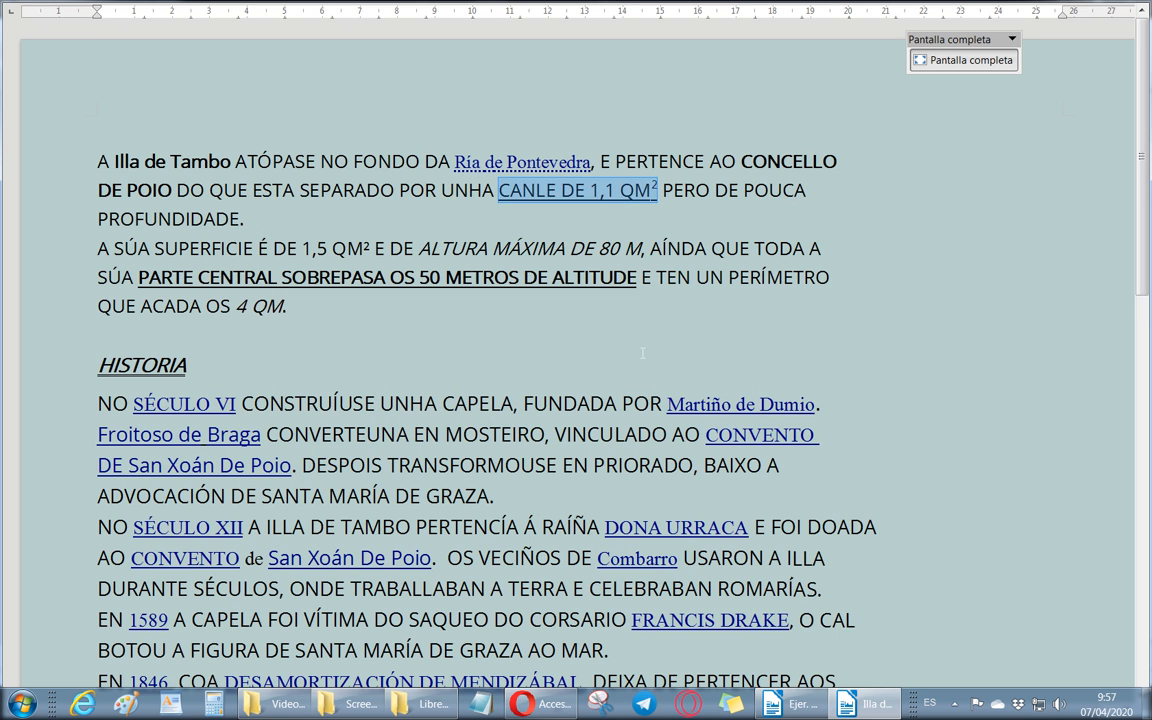
{"action": "key", "text": "Escape"}
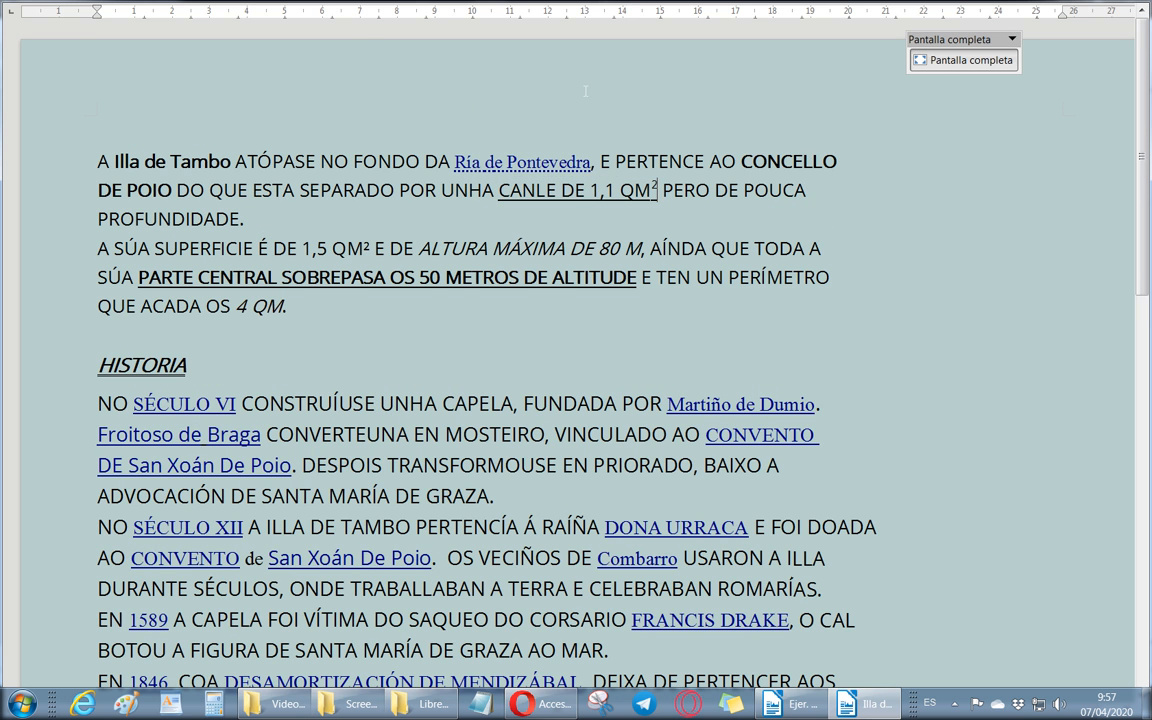
{"action": "key", "text": "Escape"}
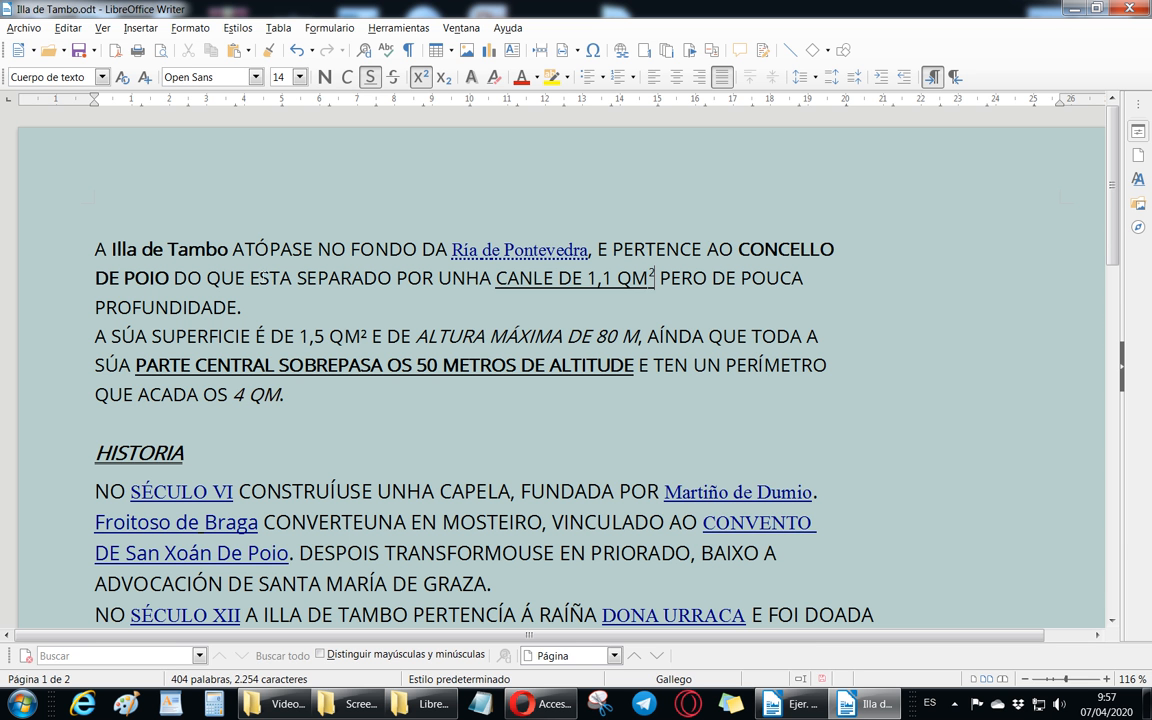
Step: Open Ejercicios Writer 1.doc from the LibreOffice Writer Iniciación folder, within Cursos > LibreOffice Writer - Procesador de textos
{"action": "left_click", "coordinate": [27, 26]}
{"action": "left_click", "coordinate": [38, 63]}
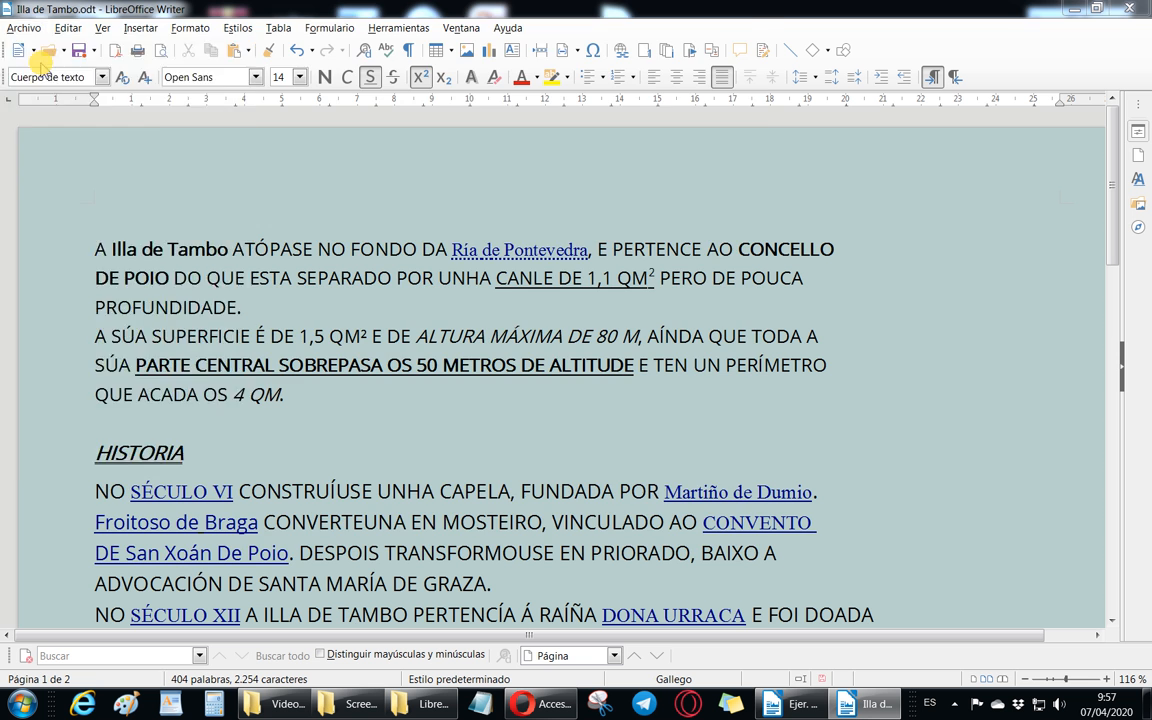
{"action": "left_click", "coordinate": [125, 60]}
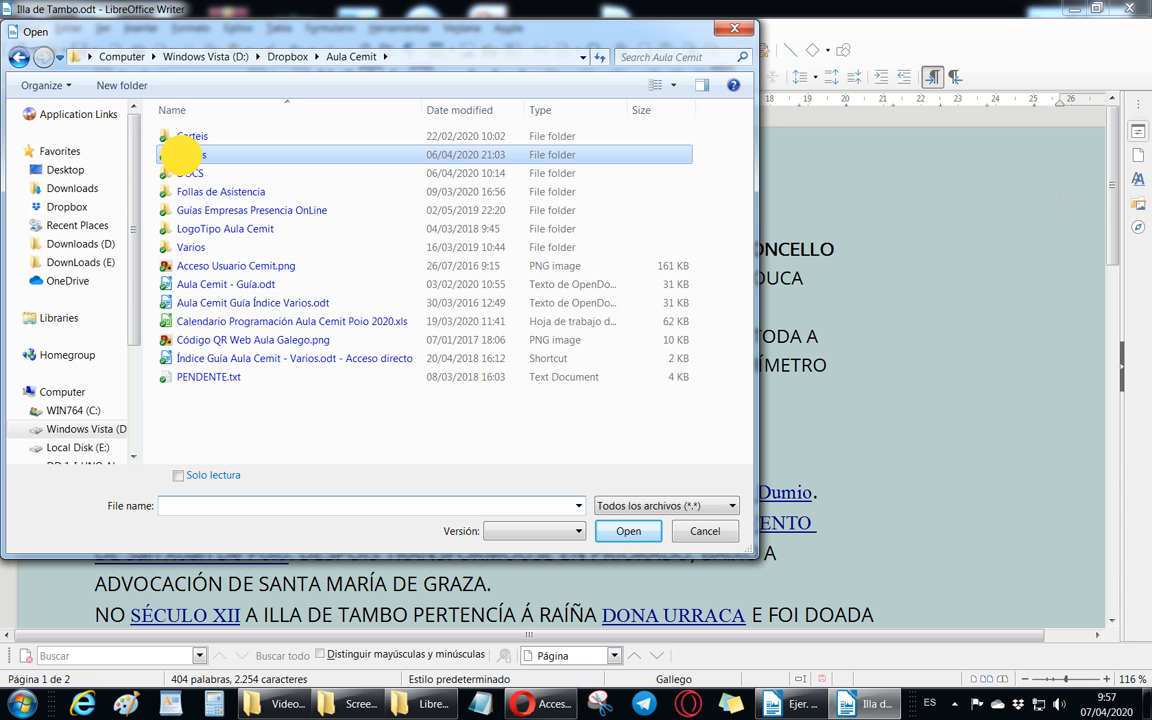
{"action": "double_click", "coordinate": [185, 155]}
{"action": "scroll", "coordinate": [182, 160], "scroll_direction": "down", "scroll_amount": 10}
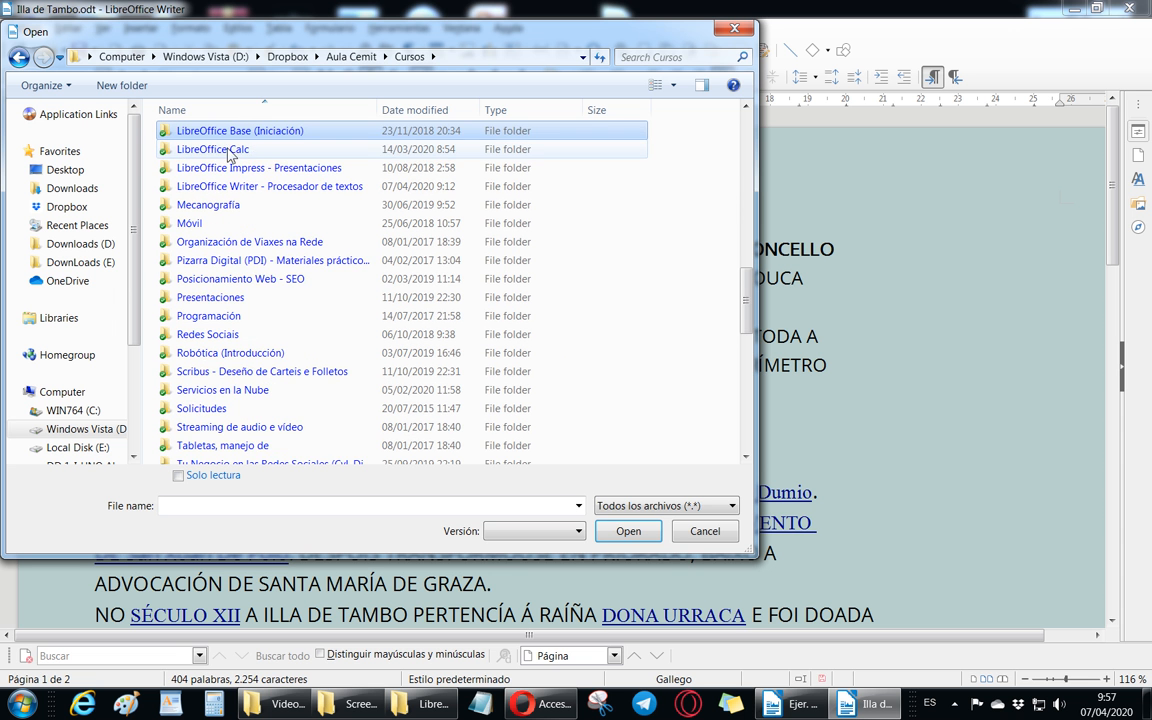
{"action": "double_click", "coordinate": [226, 186]}
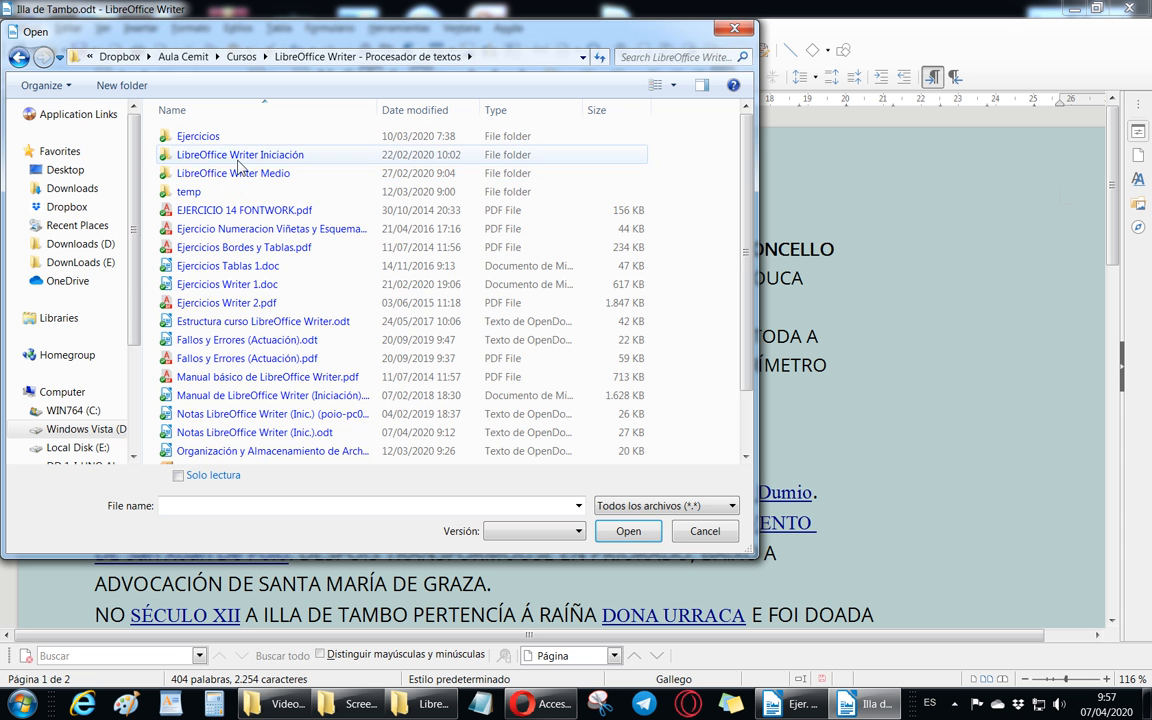
{"action": "double_click", "coordinate": [236, 155]}
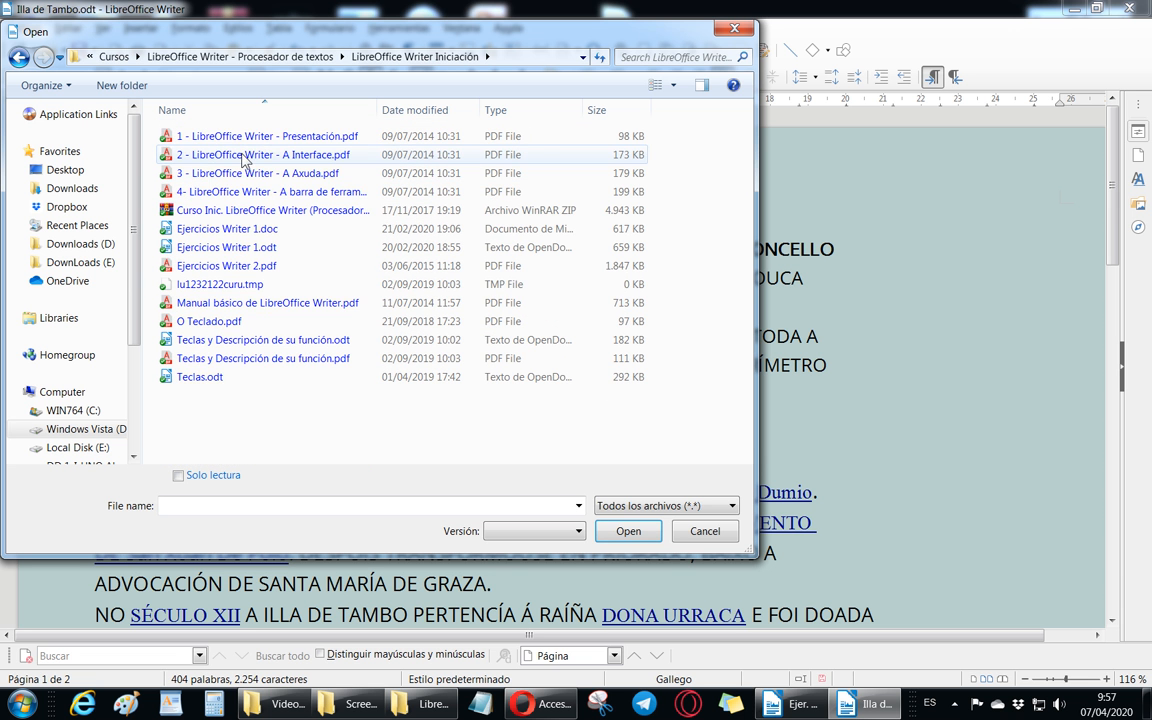
{"action": "double_click", "coordinate": [228, 228]}
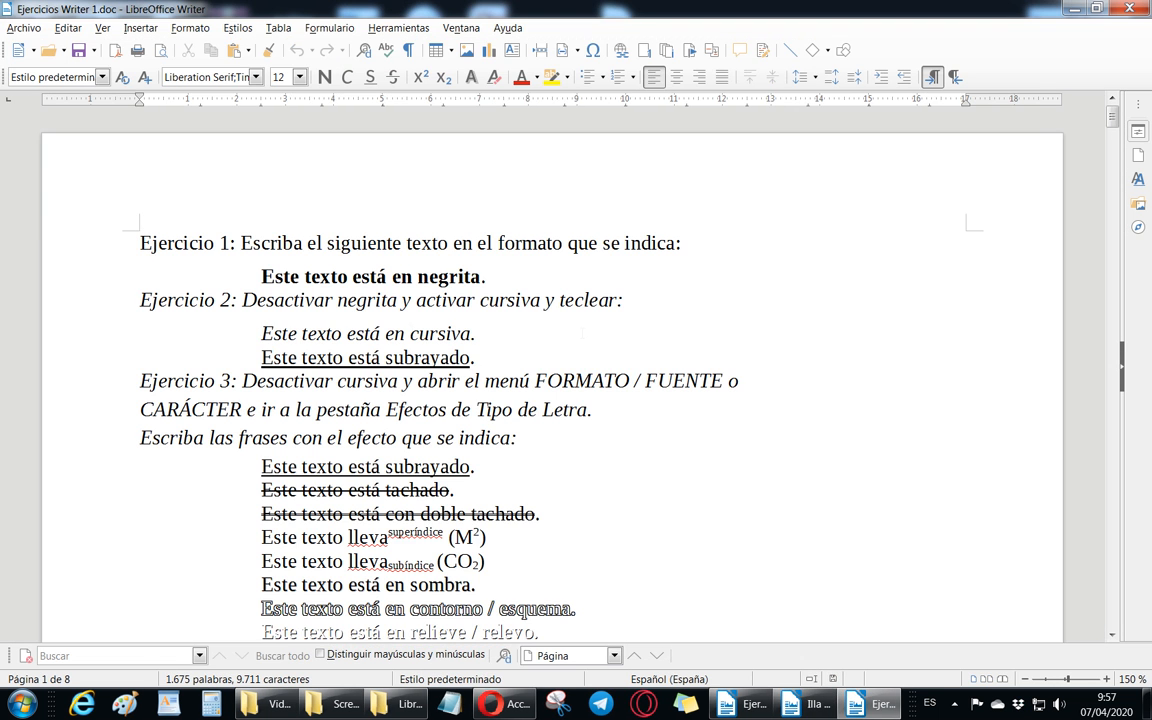
Step: Examine the character formatting exercises on page 1 in full-screen view, closing the Windows Activation window, and return to the standard view
{"action": "scroll", "coordinate": [589, 327], "scroll_direction": "down", "scroll_amount": 5}
{"action": "scroll", "coordinate": [589, 327], "scroll_direction": "down", "scroll_amount": 4}
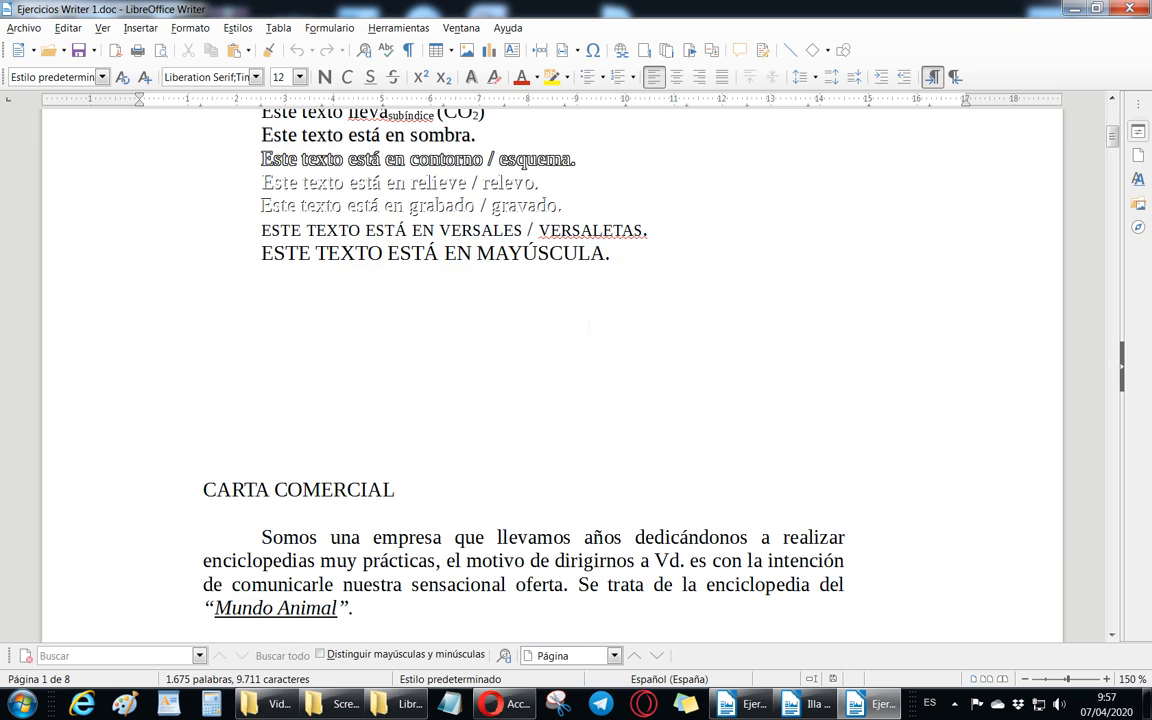
{"action": "scroll", "coordinate": [589, 327], "scroll_direction": "up", "scroll_amount": 6}
{"action": "scroll", "coordinate": [589, 327], "scroll_direction": "up", "scroll_amount": 1}
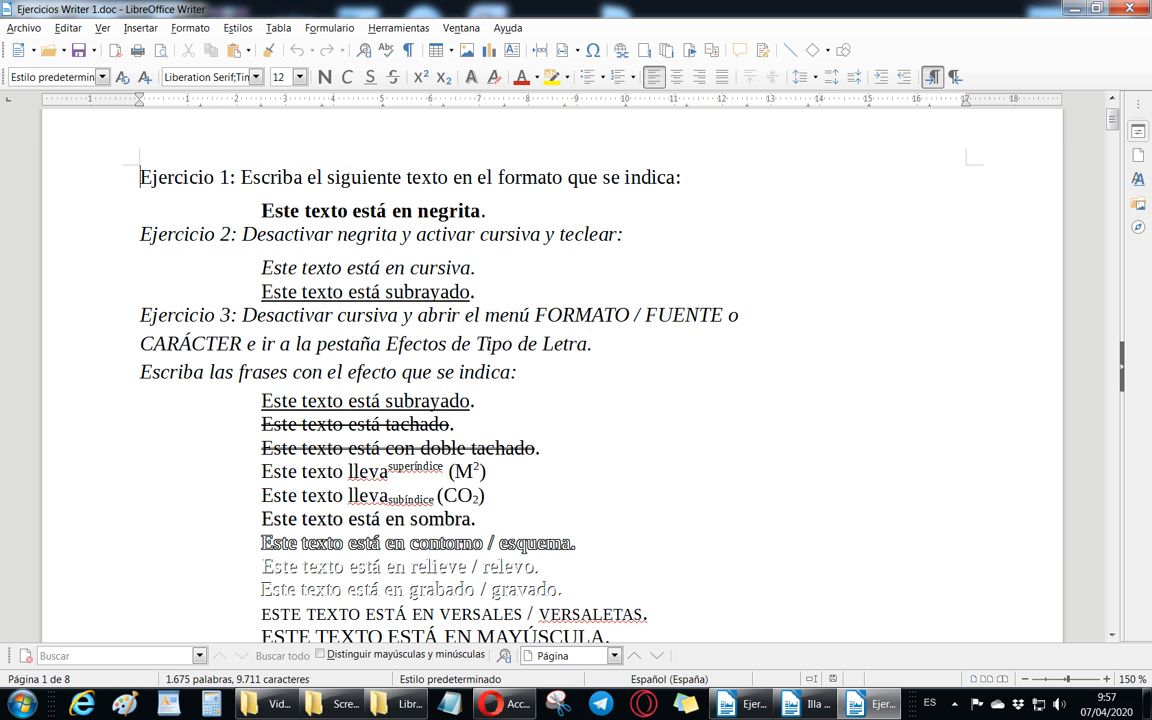
{"action": "left_click", "coordinate": [102, 28]}
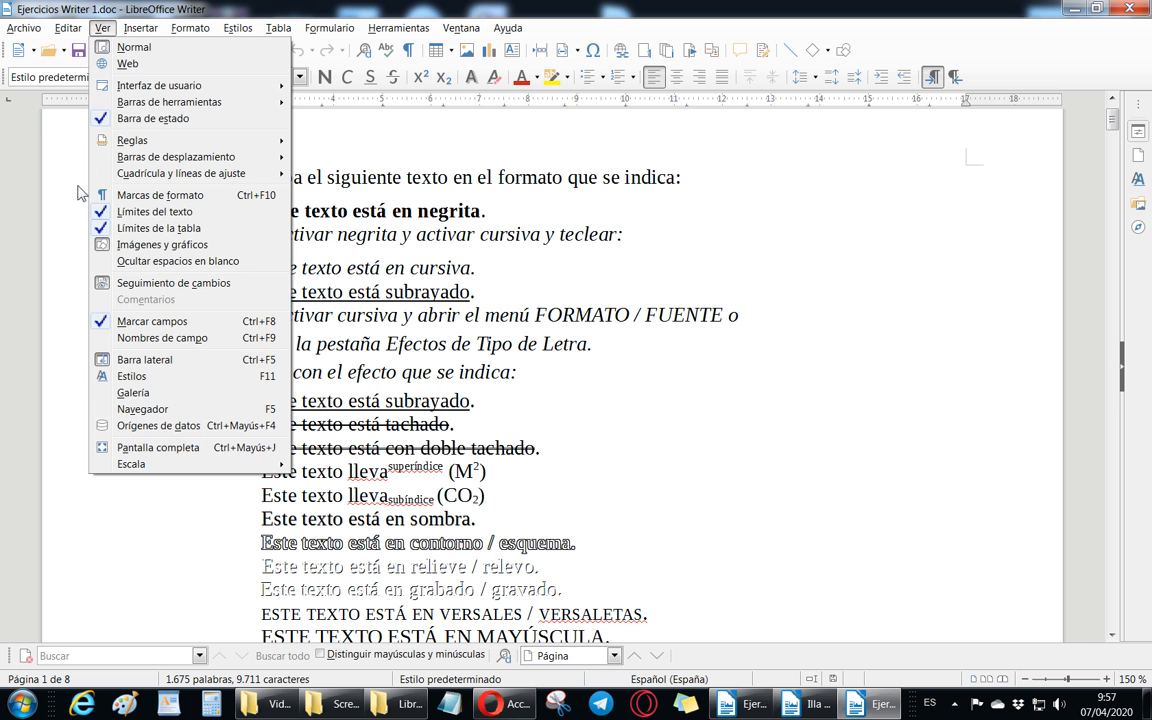
{"action": "left_click", "coordinate": [143, 441]}
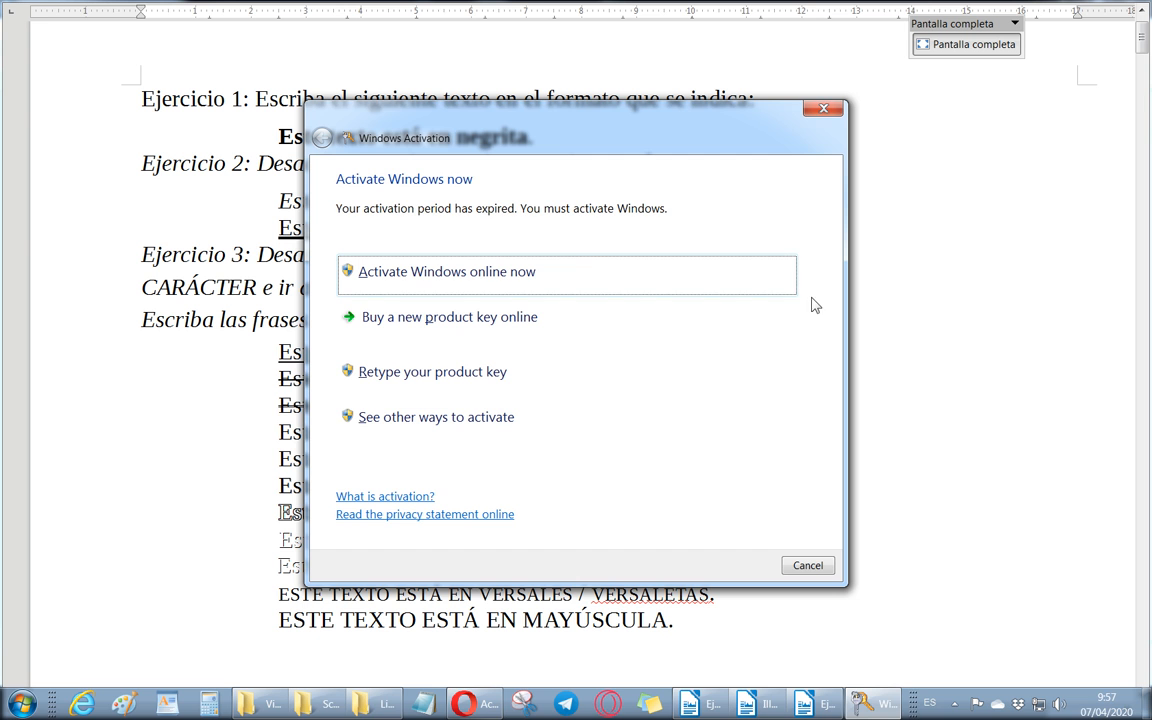
{"action": "left_click", "coordinate": [823, 108]}
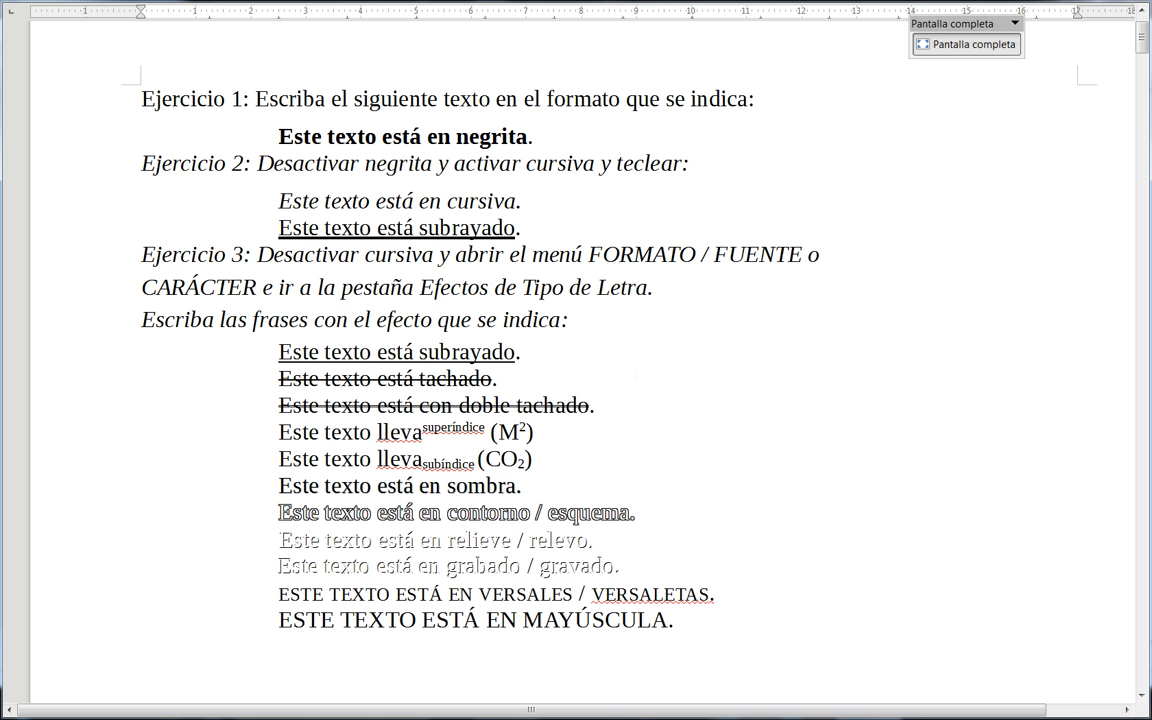
{"action": "key", "text": "ctrl+f"}
{"action": "key", "text": "Escape"}
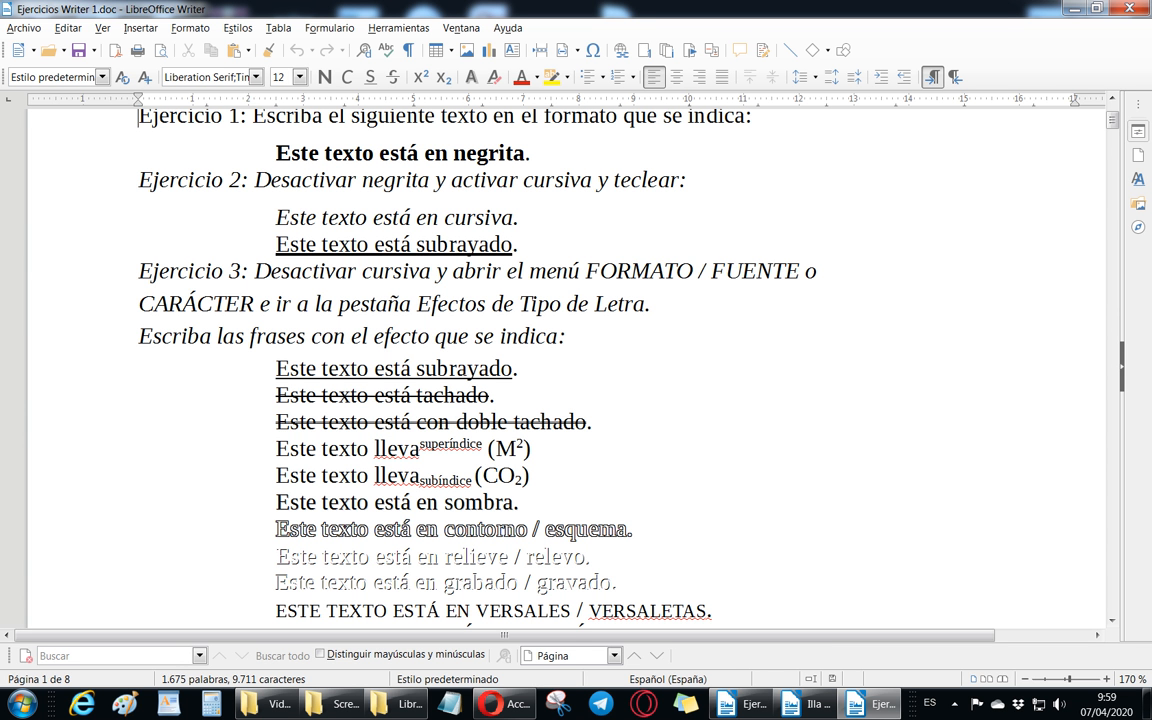
Step: Toggle underlining for the phrase "Este texto está subrayado." under Ejercicio 3
{"action": "left_click", "coordinate": [272, 368]}
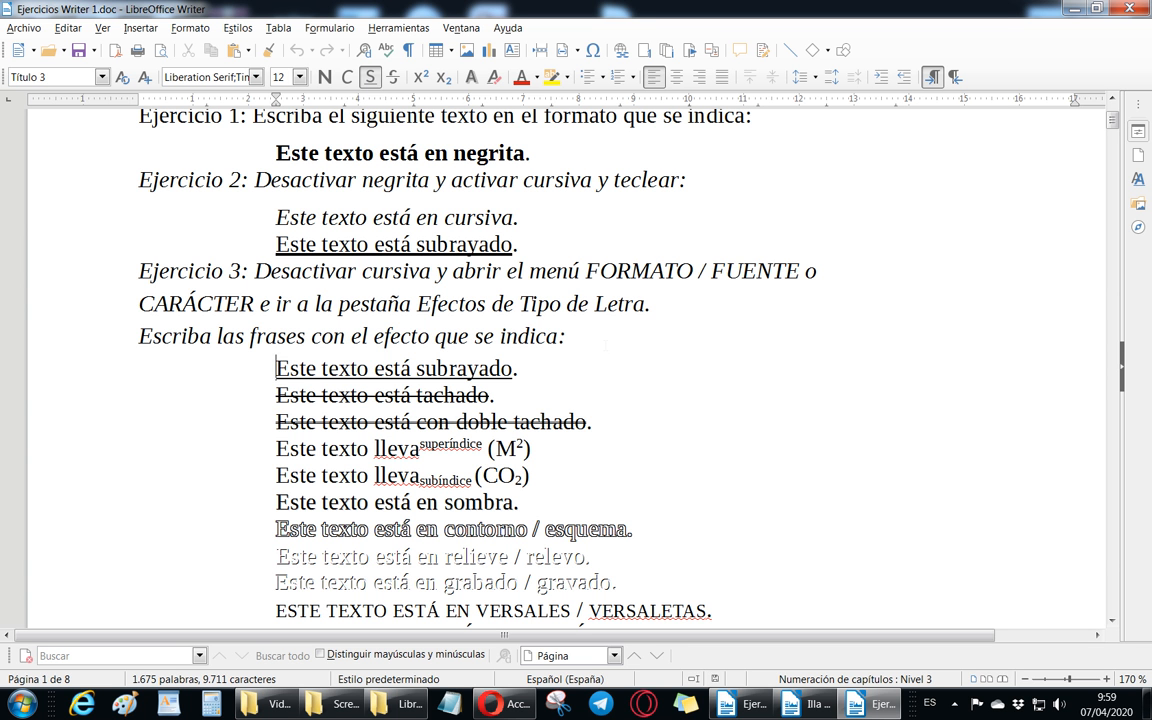
{"action": "left_click", "coordinate": [525, 367]}
{"action": "left_click", "coordinate": [259, 371]}
{"action": "left_click", "coordinate": [371, 75]}
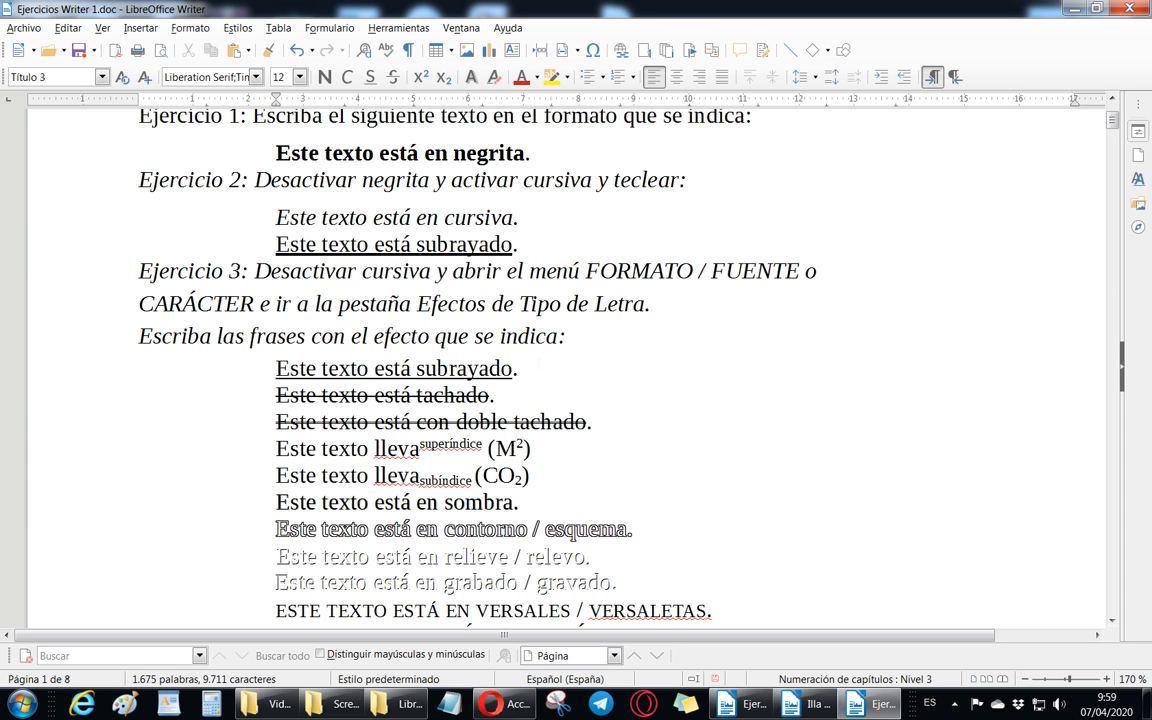